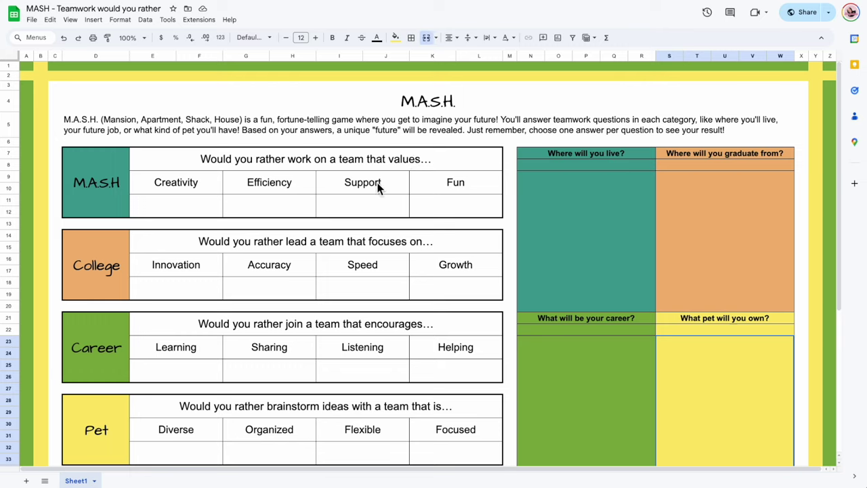
Test the M.A.S.H row by entering "creativity" in the answer cell below Creativity, and clear the entry.
{"action": "left_click", "coordinate": [238, 201]}
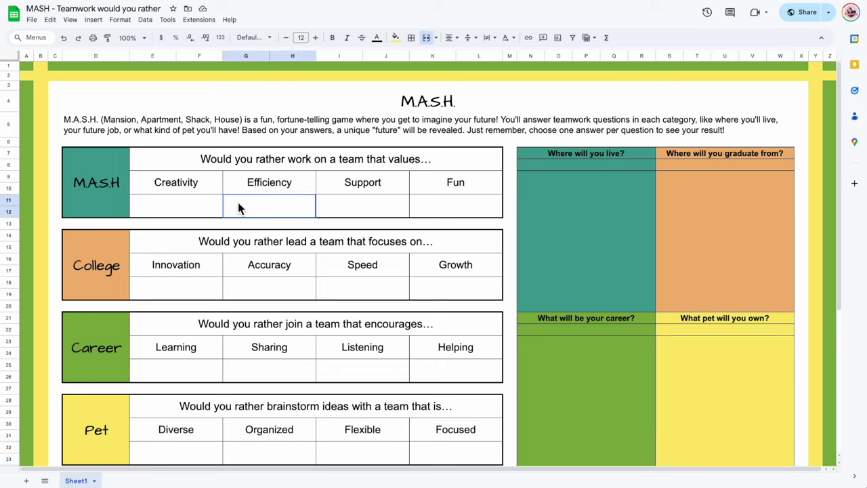
{"action": "left_click", "coordinate": [170, 215]}
{"action": "type", "text": "creativity"}
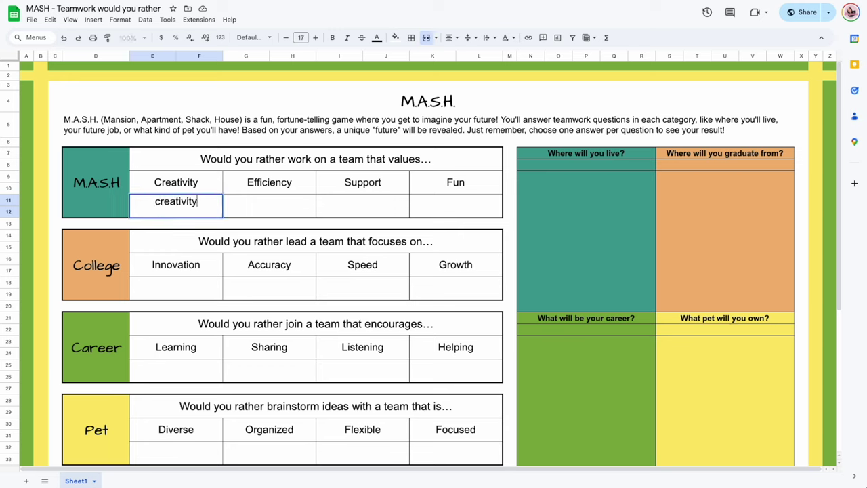
{"action": "key", "text": "Return"}
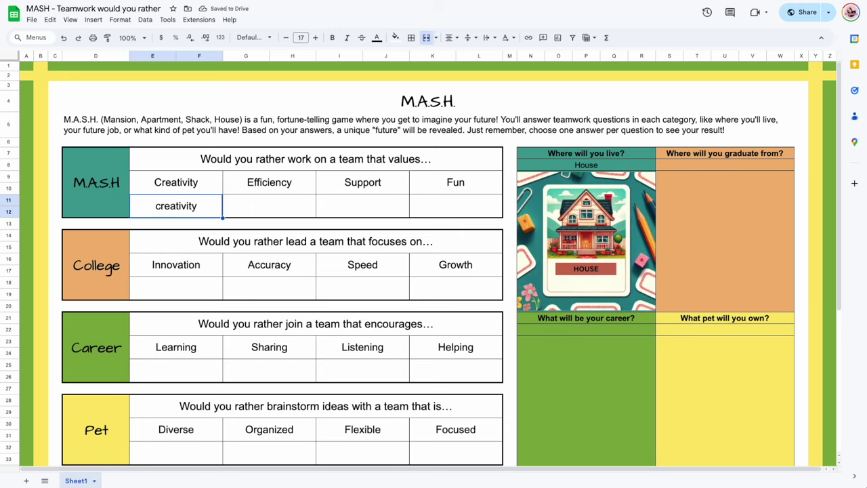
{"action": "key", "text": "Delete"}
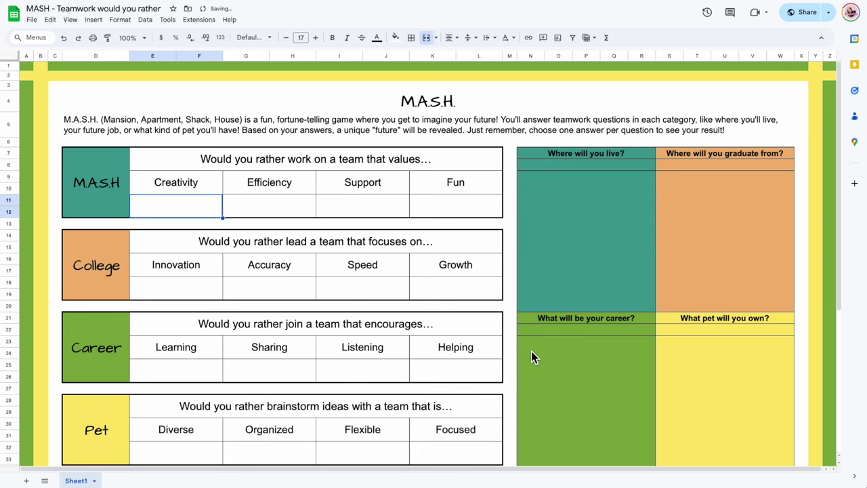
{"action": "scroll", "coordinate": [531, 351], "scroll_direction": "down", "scroll_amount": 5}
{"action": "scroll", "coordinate": [378, 289], "scroll_direction": "up", "scroll_amount": 5}
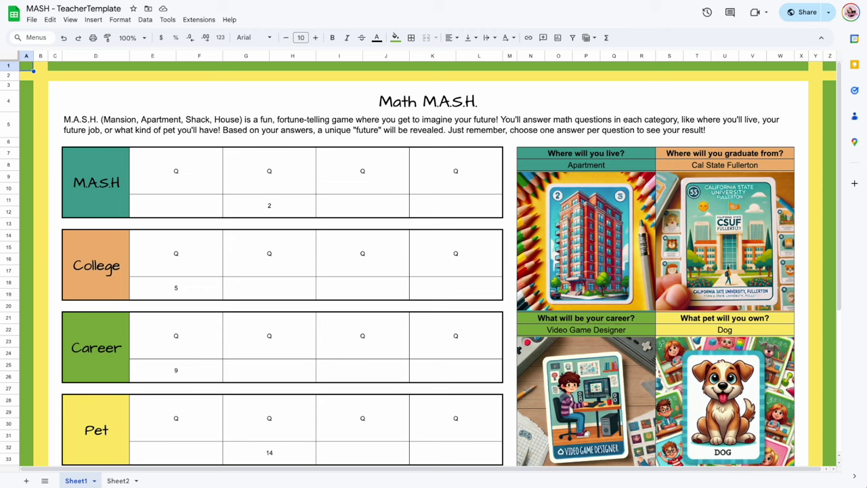
Make a copy of the teacher template named "MASH - Winter Holiday Template" in the MASH folder.
{"action": "left_click", "coordinate": [31, 20]}
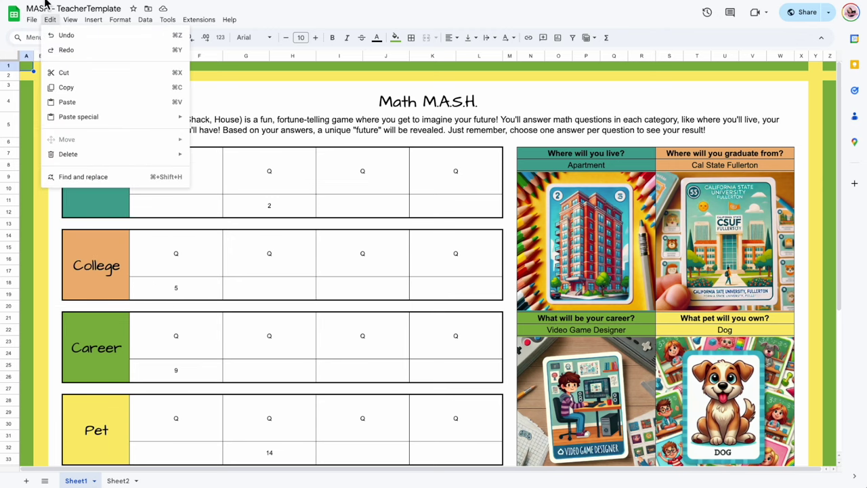
{"action": "left_click", "coordinate": [51, 82]}
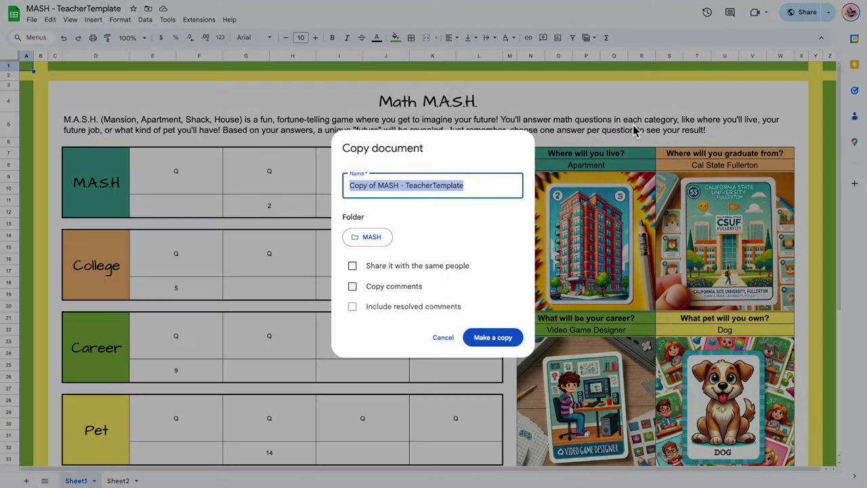
{"action": "left_click", "coordinate": [378, 186]}
{"action": "left_click_drag", "start_coordinate": [378, 186], "coordinate": [247, 185]}
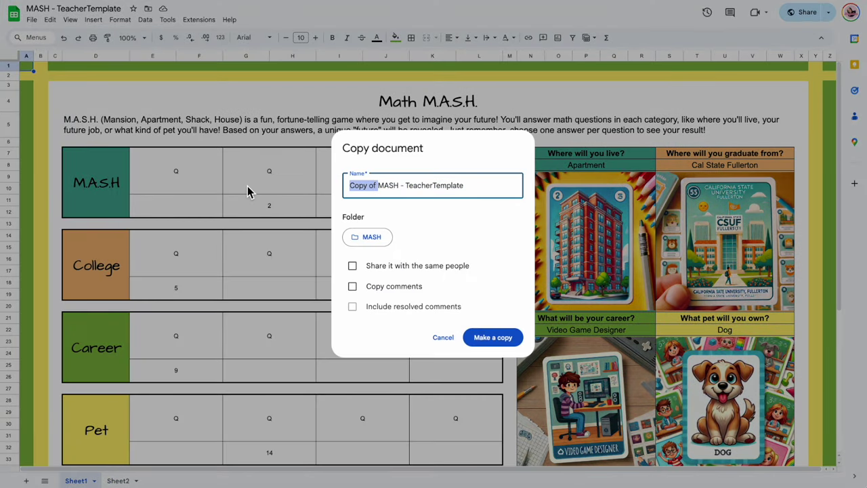
{"action": "key", "text": "BackSpace"}
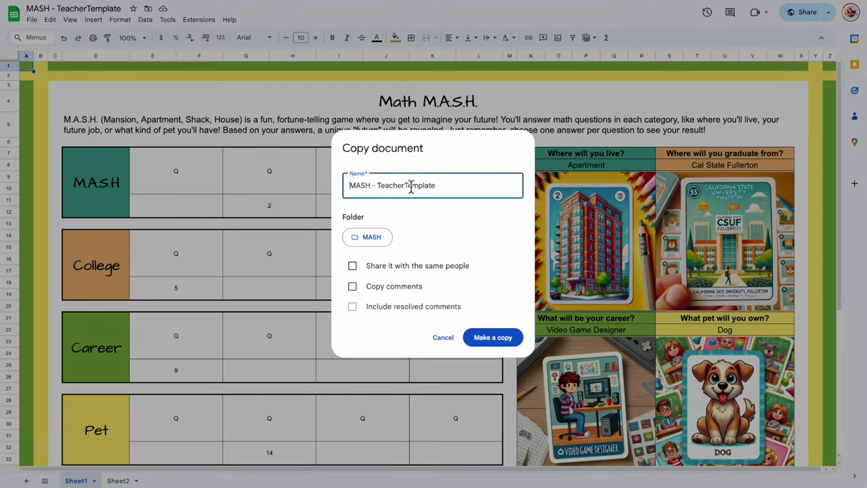
{"action": "left_click_drag", "start_coordinate": [405, 186], "coordinate": [377, 185]}
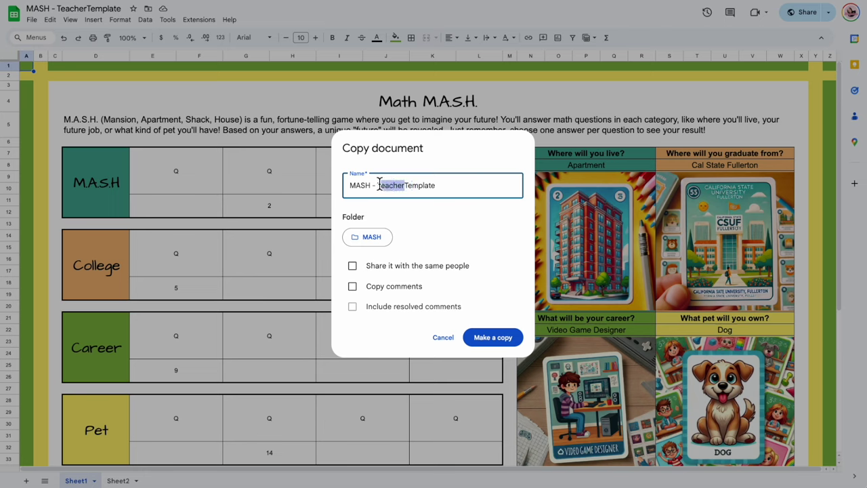
{"action": "key", "text": "BackSpace"}
{"action": "type", "text": "Holiday"}
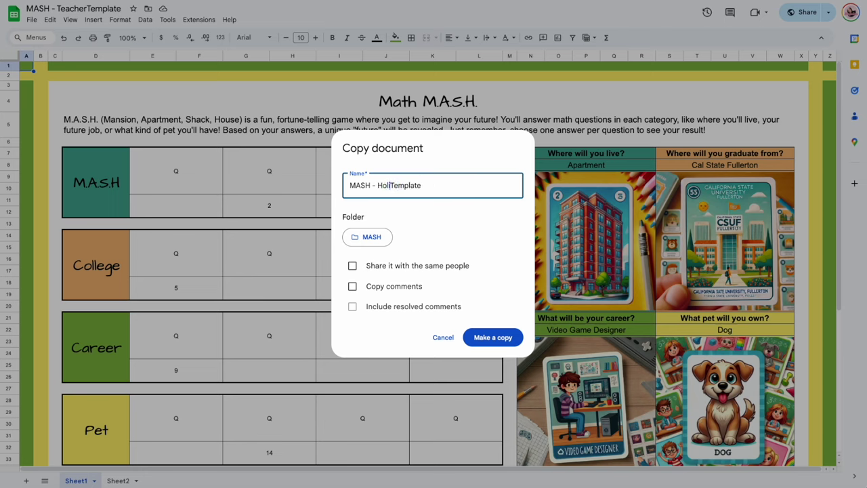
{"action": "left_click", "coordinate": [394, 185]}
{"action": "type", "text": "Winter"}
{"action": "left_click", "coordinate": [499, 344]}
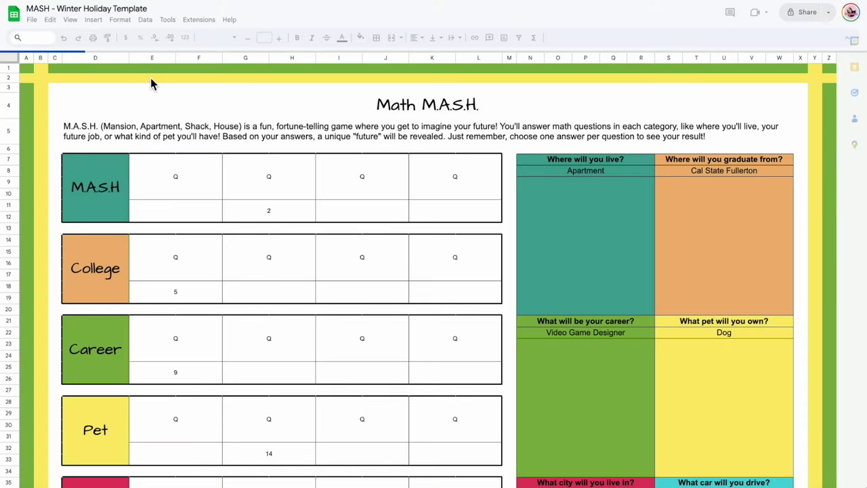
Change the sheet's title from the math version to "WINTER M.A.S.H.".
{"action": "left_click", "coordinate": [416, 102]}
{"action": "double_click", "coordinate": [417, 101]}
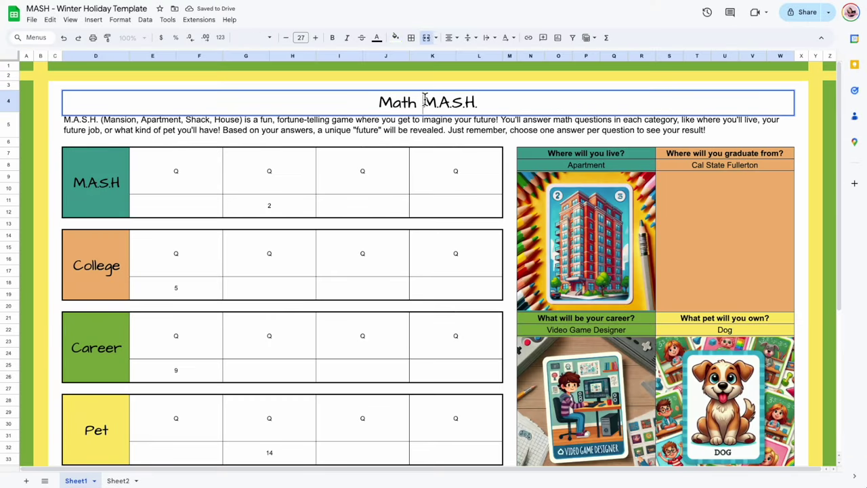
{"action": "left_click_drag", "start_coordinate": [416, 102], "coordinate": [163, 92]}
{"action": "key", "text": "BackSpace"}
{"action": "type", "text": "WINTER"}
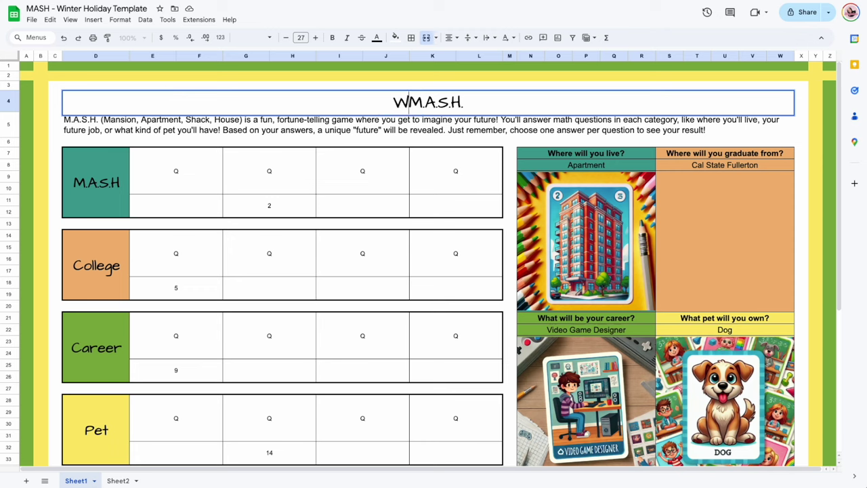
{"action": "left_click", "coordinate": [185, 142]}
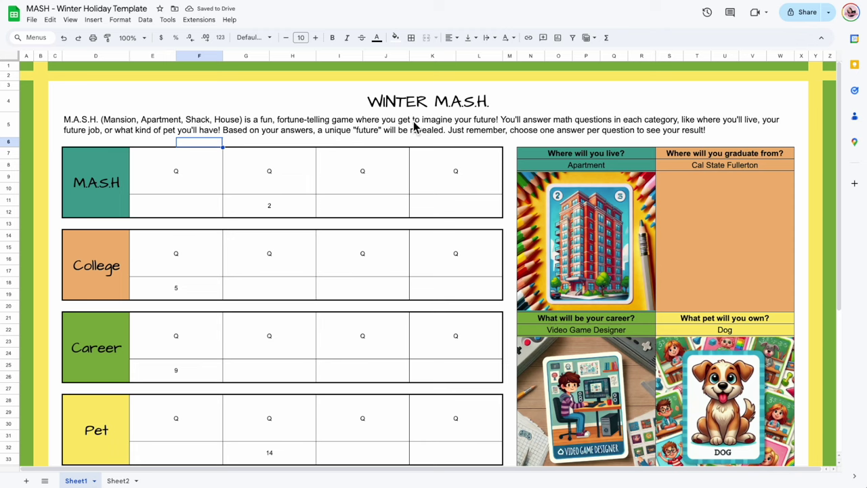
In the introduction text, remove the word "math" before "questions" and replace "live" with "visit" after "where you'll".
{"action": "double_click", "coordinate": [570, 122]}
{"action": "left_click_drag", "start_coordinate": [583, 118], "coordinate": [561, 116]}
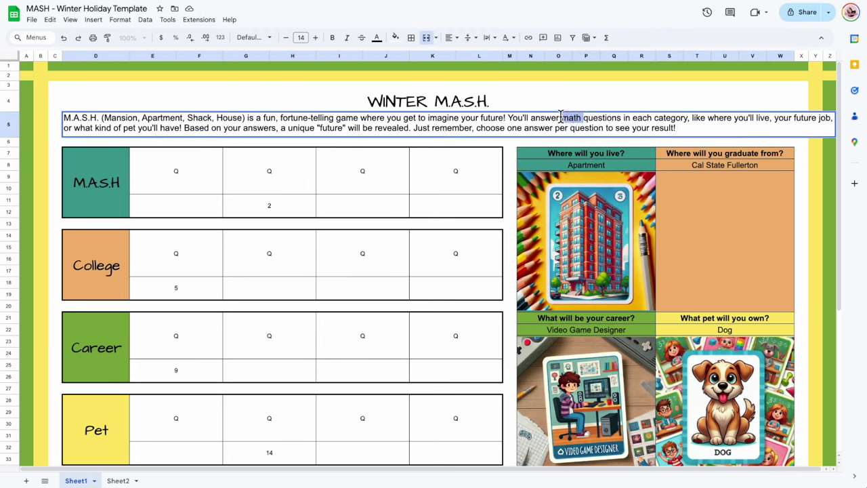
{"action": "key", "text": "BackSpace"}
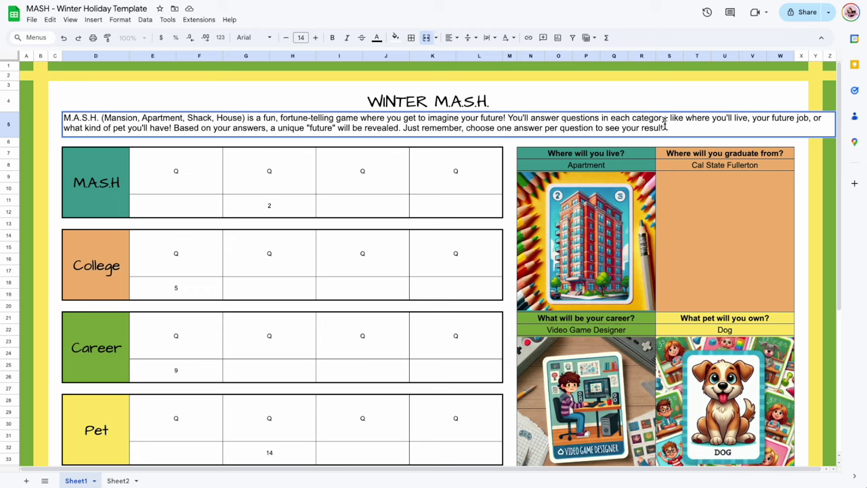
{"action": "left_click", "coordinate": [749, 118]}
{"action": "key", "text": "BackSpace"}
{"action": "key", "text": "BackSpace"}
{"action": "key", "text": "BackSpace"}
{"action": "key", "text": "BackSpace"}
{"action": "type", "text": "visit"}
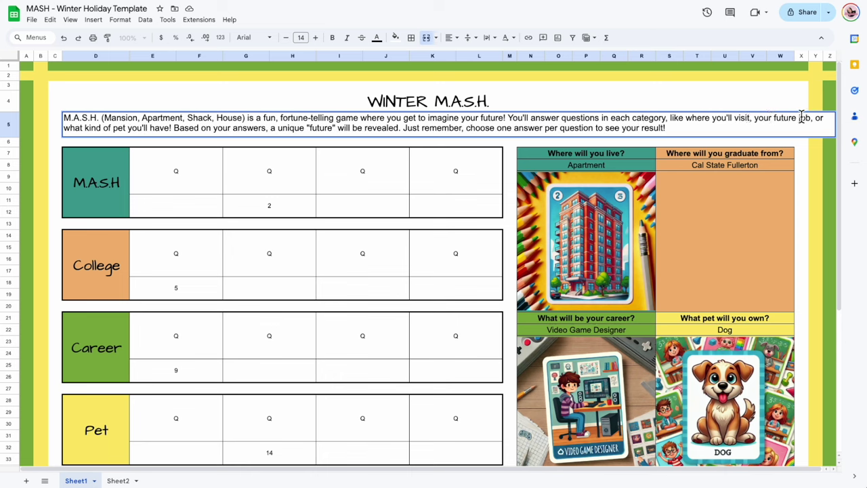
In the introduction, replace the job phrase with "what you will eat," and the pet phrase with "how the weather will be over your holiday break".
{"action": "left_click_drag", "start_coordinate": [811, 118], "coordinate": [755, 118]}
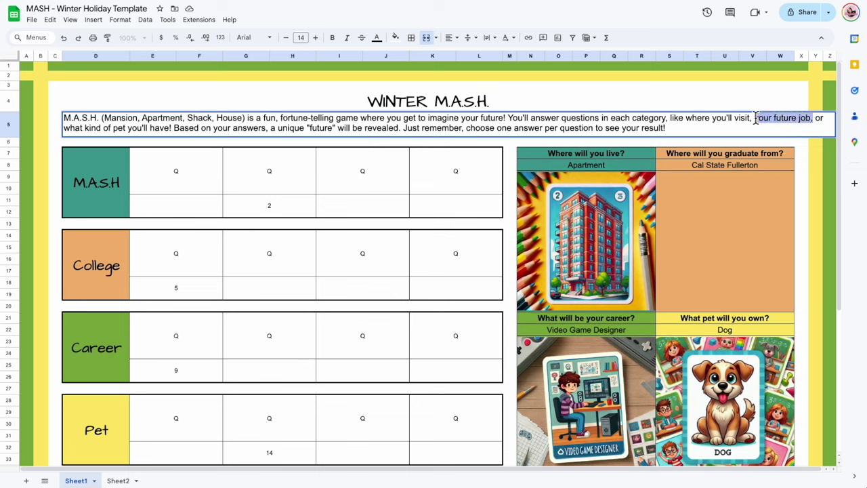
{"action": "type", "text": "what you will eat,"}
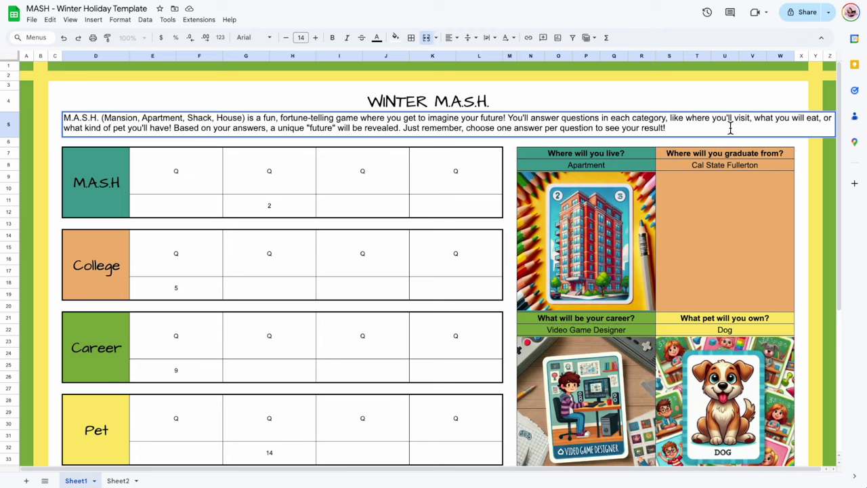
{"action": "left_click_drag", "start_coordinate": [169, 128], "coordinate": [73, 129]}
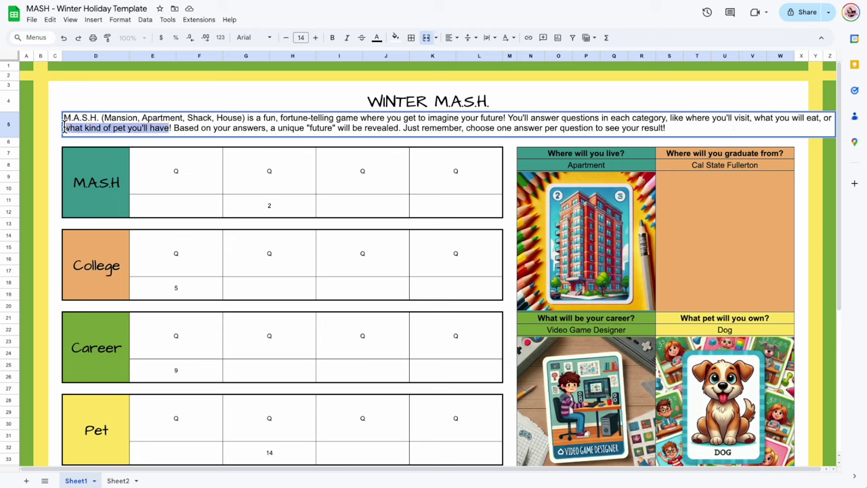
{"action": "type", "text": "how the weather"}
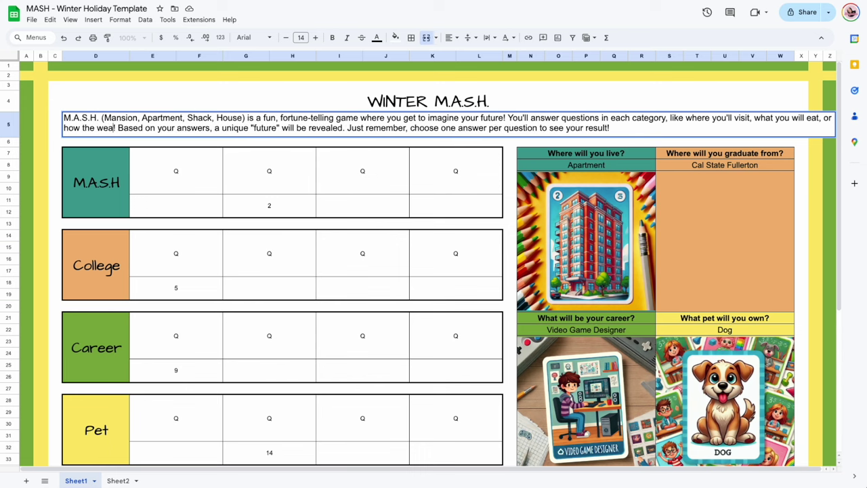
{"action": "type", "text": " will be over your"}
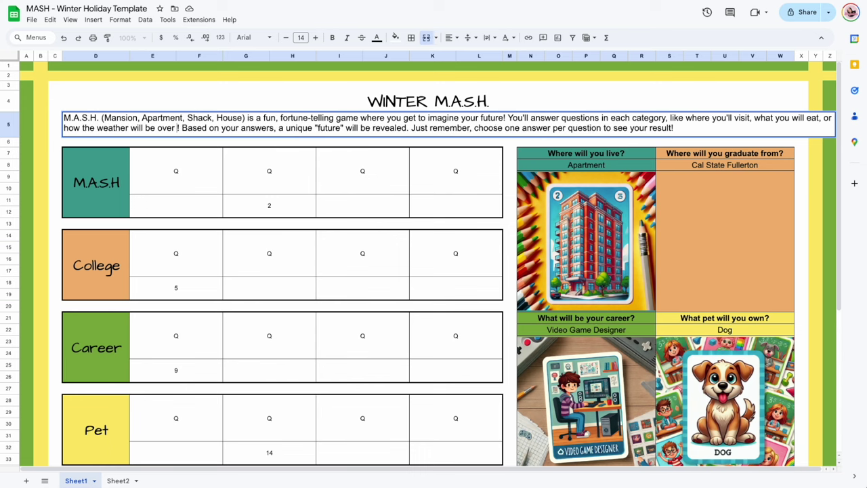
{"action": "type", "text": " holiday break"}
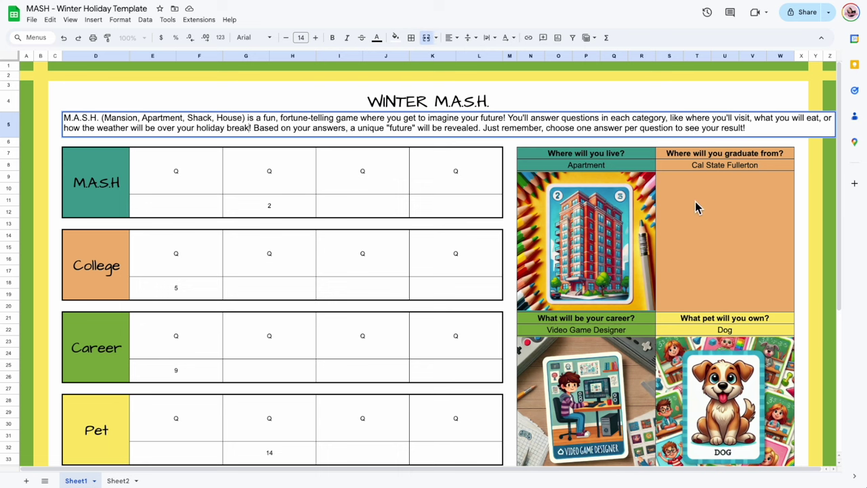
{"action": "key", "text": "Escape"}
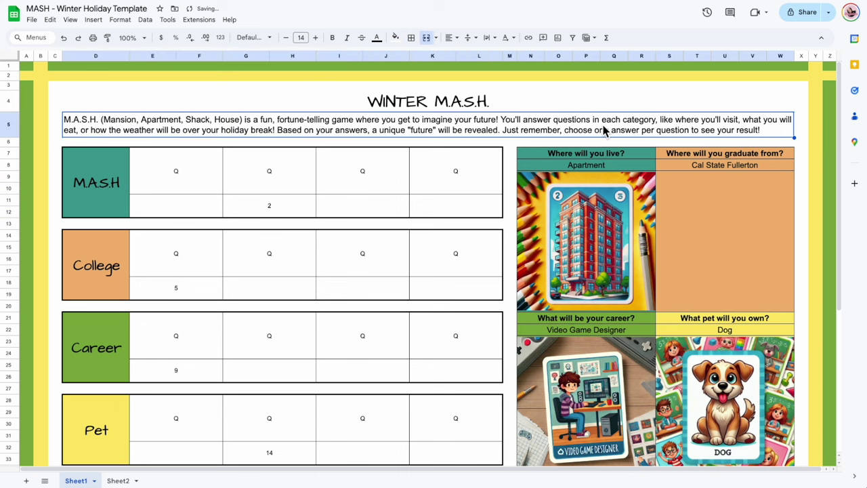
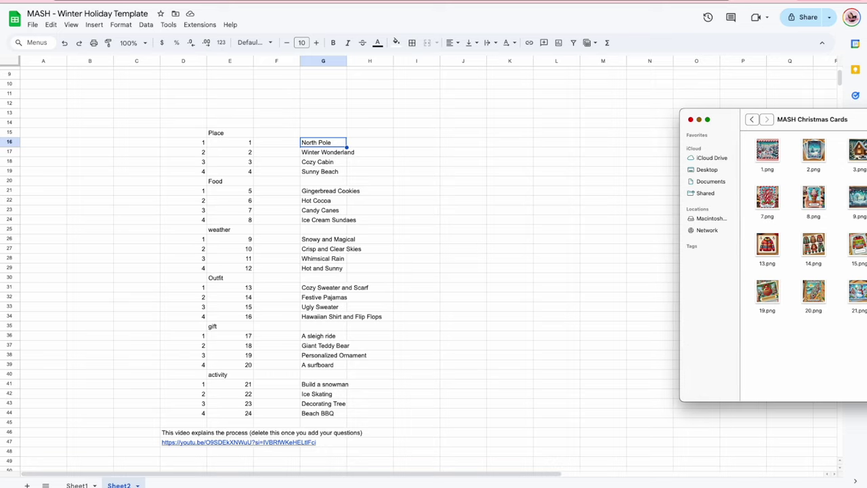
Insert 1.png from the MASH Christmas Cards folder as an in-cell image in F16, beside North Pole.
{"action": "left_click", "coordinate": [277, 143]}
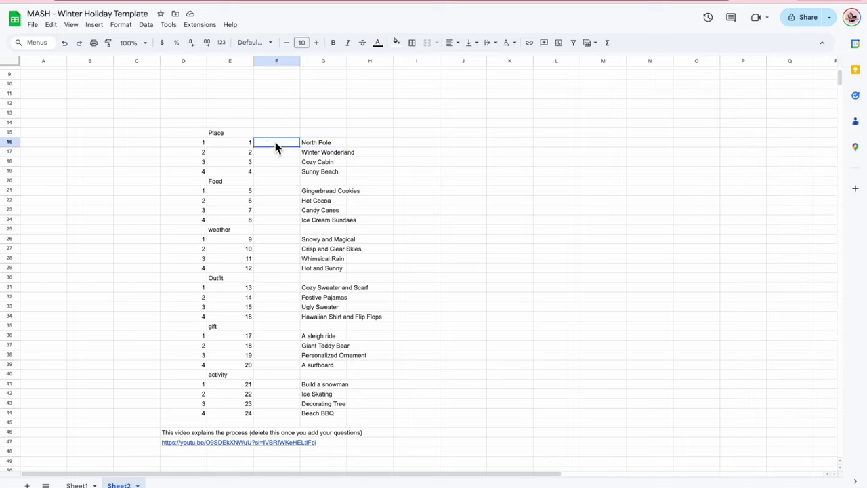
{"action": "left_click", "coordinate": [95, 25]}
{"action": "mouse_move", "coordinate": [108, 160]}
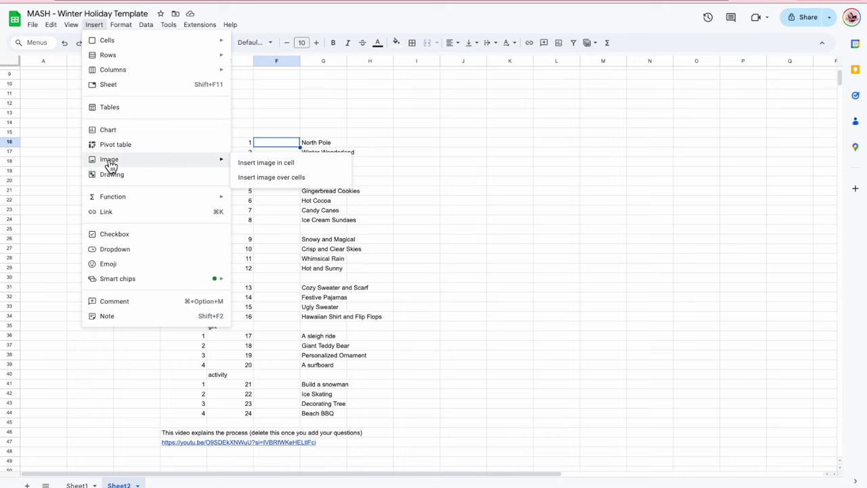
{"action": "left_click", "coordinate": [247, 163]}
{"action": "key", "text": "super+Tab"}
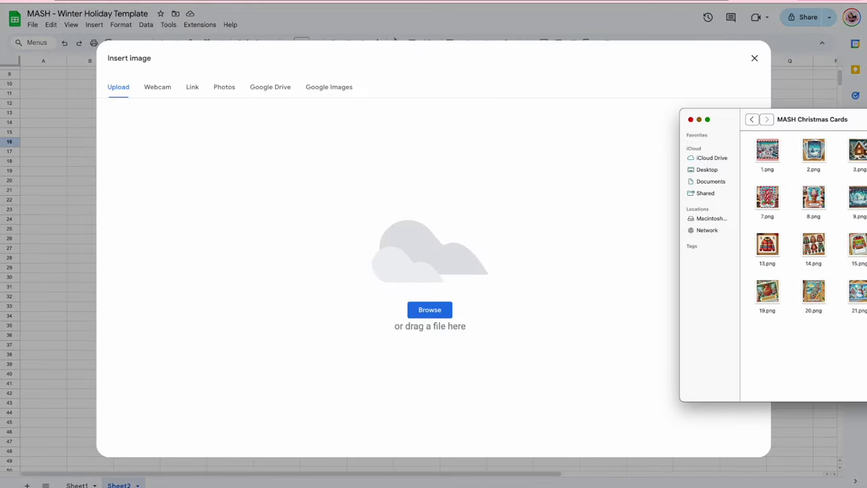
{"action": "left_click_drag", "start_coordinate": [769, 150], "coordinate": [386, 207]}
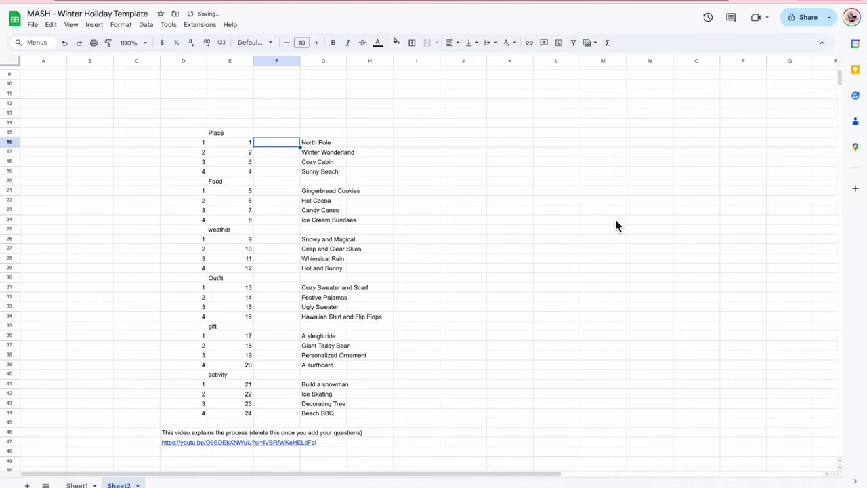
Insert 2.png from the MASH Christmas Cards folder as an in-cell image in F17, beside Winter Wonderland.
{"action": "left_click", "coordinate": [287, 150]}
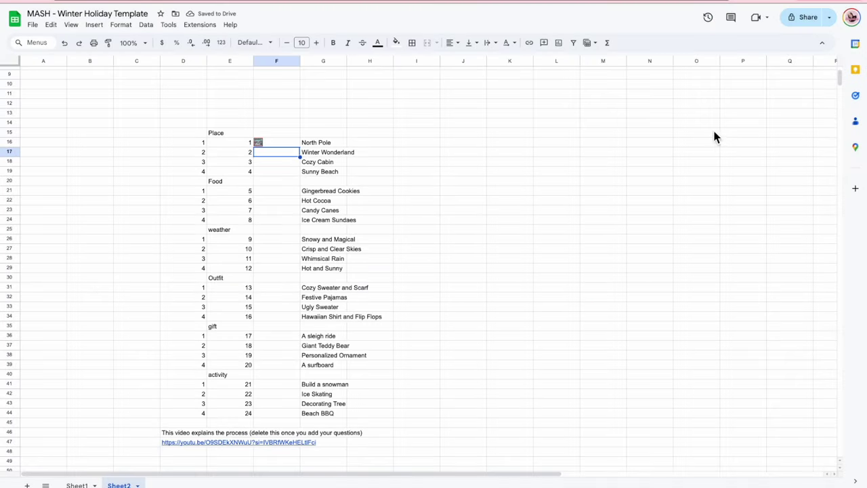
{"action": "left_click", "coordinate": [94, 24]}
{"action": "mouse_move", "coordinate": [133, 158]}
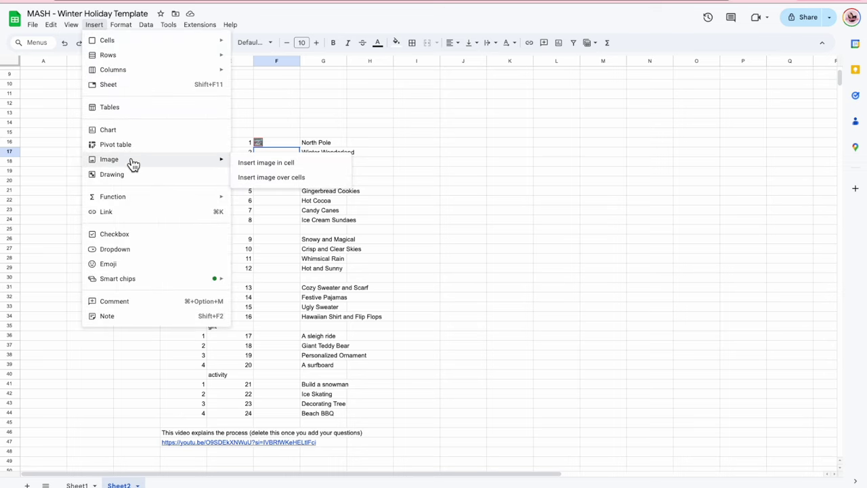
{"action": "left_click", "coordinate": [271, 161]}
{"action": "left_click", "coordinate": [734, 161]}
{"action": "left_click_drag", "start_coordinate": [799, 153], "coordinate": [377, 212]}
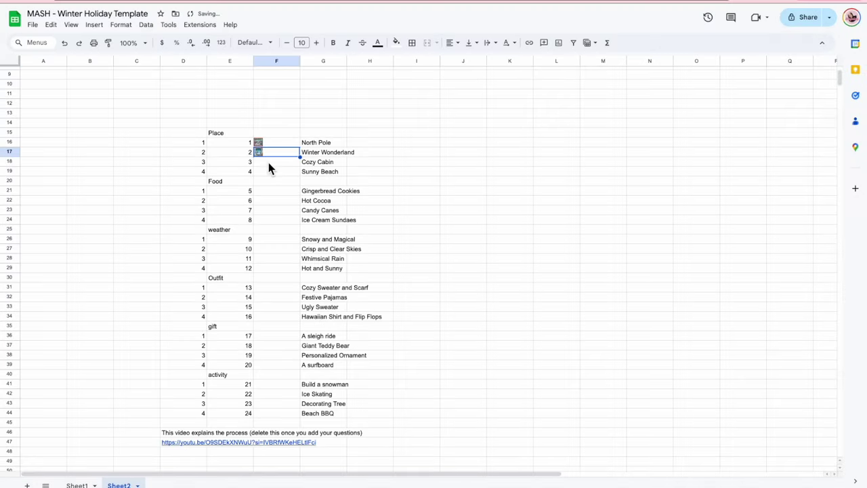
Insert 3.png from the MASH Christmas Cards folder as an in-cell image in F18, beside Cozy Cabin.
{"action": "left_click", "coordinate": [268, 163]}
{"action": "left_click", "coordinate": [94, 25]}
{"action": "mouse_move", "coordinate": [108, 161]}
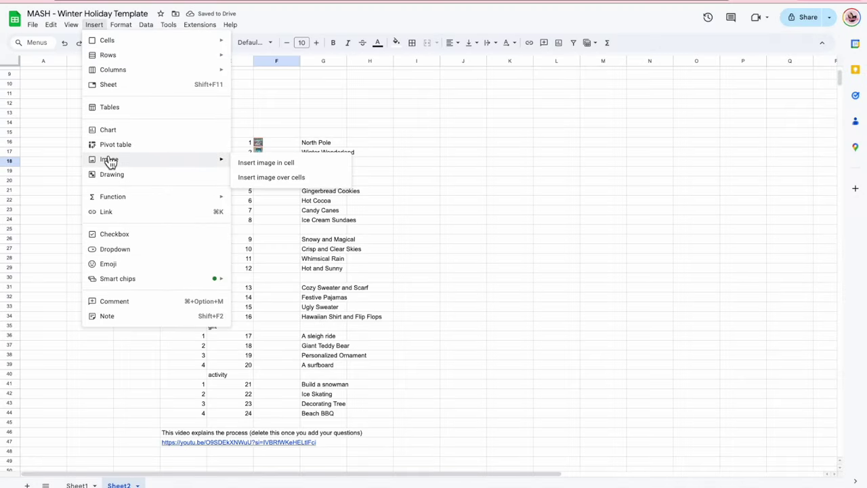
{"action": "left_click", "coordinate": [263, 162]}
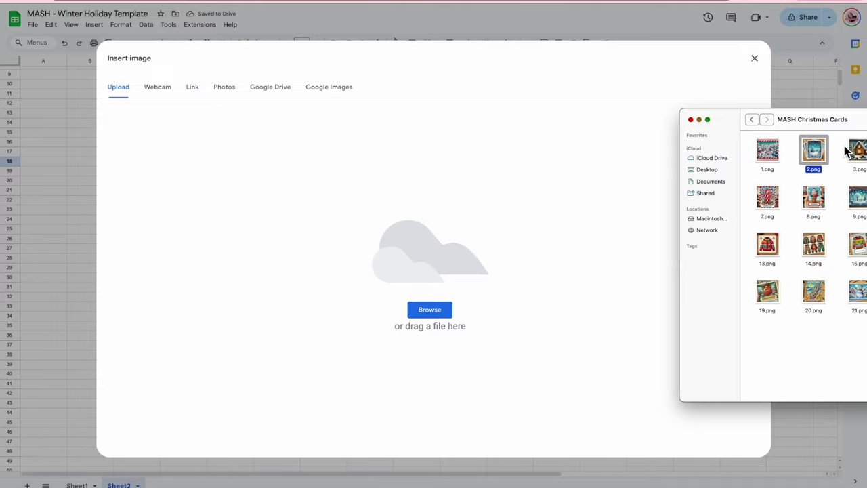
{"action": "left_click_drag", "start_coordinate": [850, 151], "coordinate": [439, 213]}
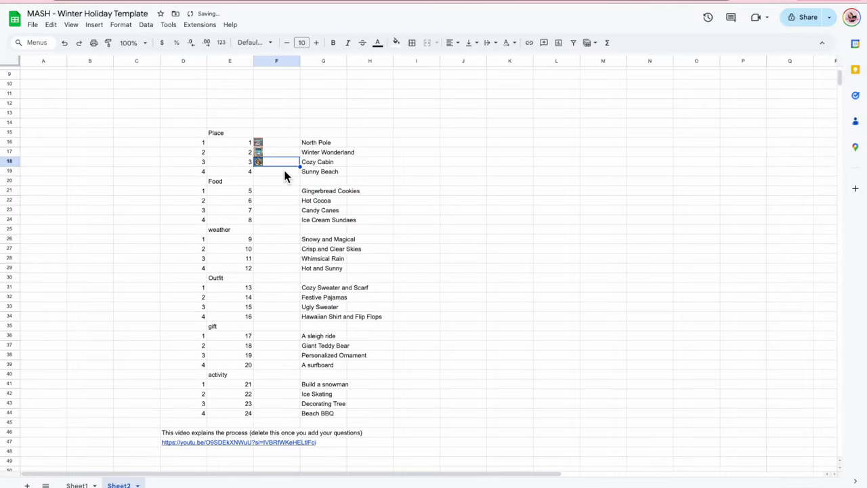
Insert the sunny beach card from the MASH Christmas Cards folder as an in-cell image in F19, beside Sunny Beach.
{"action": "left_click", "coordinate": [283, 171]}
{"action": "left_click", "coordinate": [94, 24]}
{"action": "mouse_move", "coordinate": [214, 162]}
{"action": "left_click", "coordinate": [267, 165]}
{"action": "key", "text": "super+Tab"}
{"action": "left_click_drag", "start_coordinate": [857, 150], "coordinate": [398, 200]}
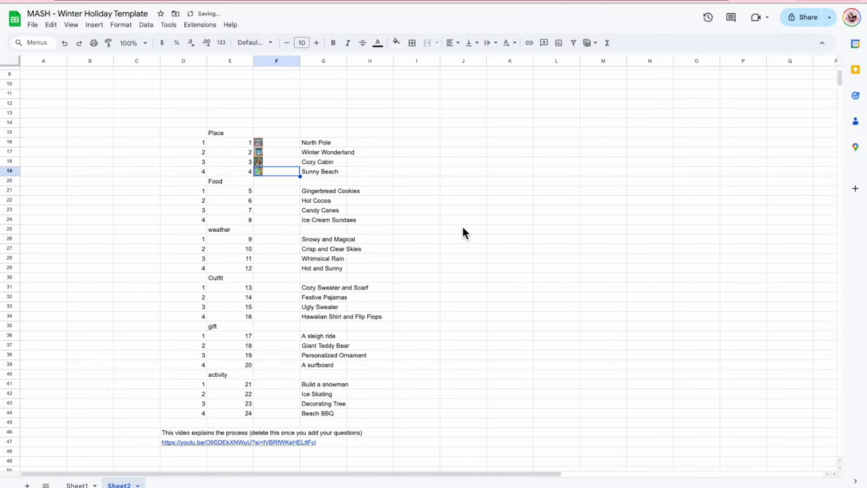
{"action": "left_click", "coordinate": [463, 232]}
On Sheet1, clear the 2 from the Place to Visit answers and enter 1 under the first question to test its result card.
{"action": "left_click", "coordinate": [73, 482]}
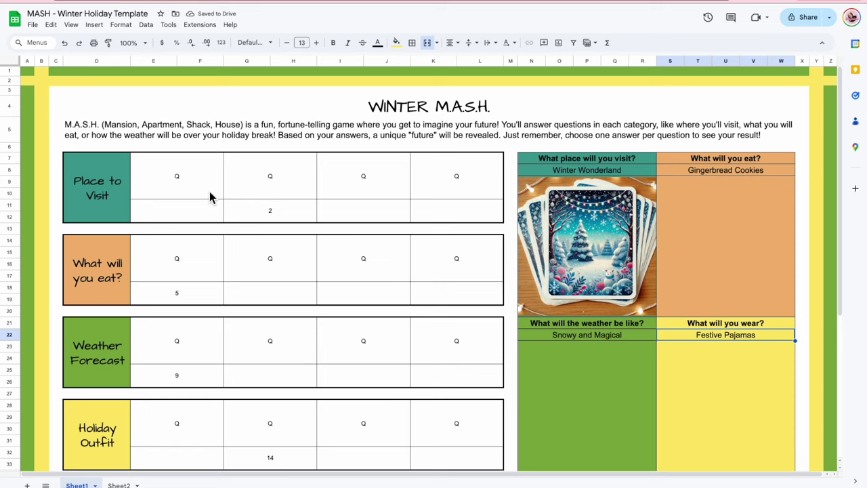
{"action": "left_click", "coordinate": [270, 214]}
{"action": "key", "text": "Delete"}
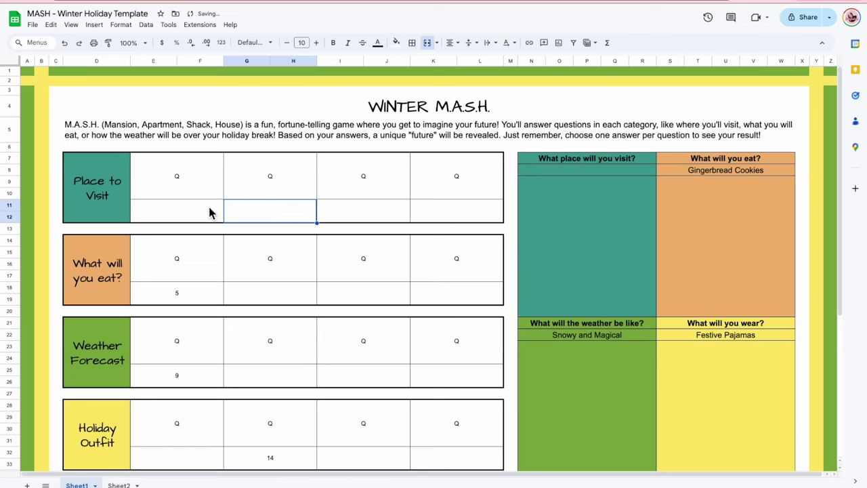
{"action": "left_click", "coordinate": [209, 212]}
{"action": "type", "text": "1"}
{"action": "left_click", "coordinate": [324, 251]}
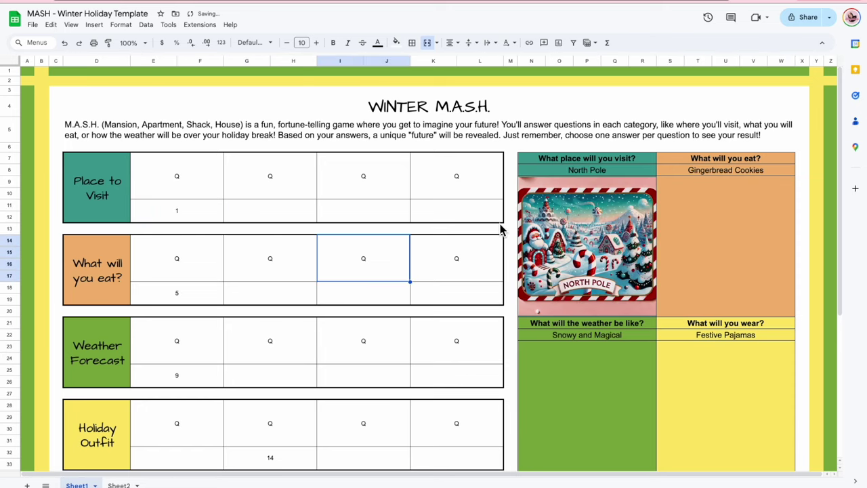
Clear the 1 from the Place to Visit answers and enter 3 under the third question to test its card.
{"action": "left_click", "coordinate": [199, 210]}
{"action": "key", "text": "Delete"}
{"action": "left_click", "coordinate": [359, 213]}
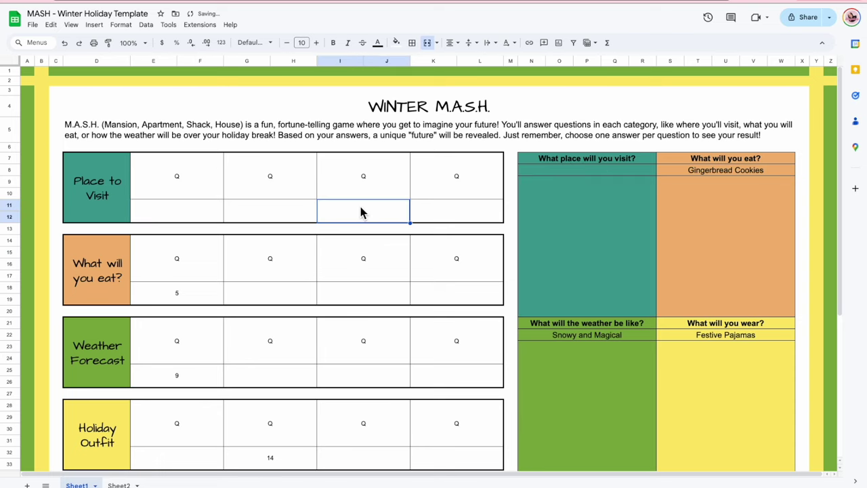
{"action": "type", "text": "3"}
{"action": "key", "text": "Return"}
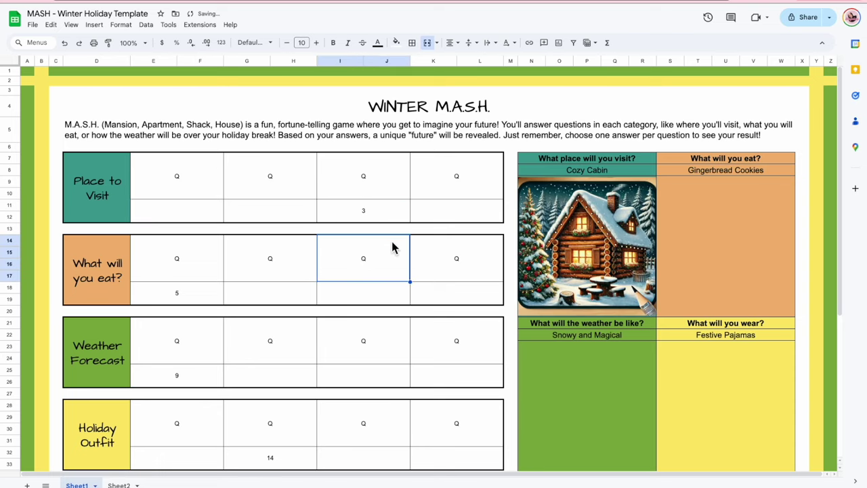
Clear the 3 from the Place to Visit answers and enter 4 under the fourth question to test its card.
{"action": "left_click", "coordinate": [369, 213]}
{"action": "key", "text": "Delete"}
{"action": "left_click", "coordinate": [441, 221]}
{"action": "type", "text": "4"}
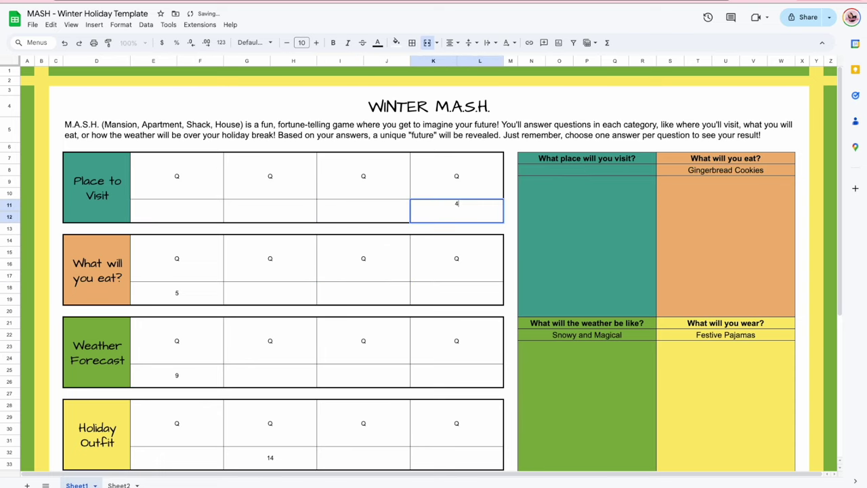
{"action": "key", "text": "Return"}
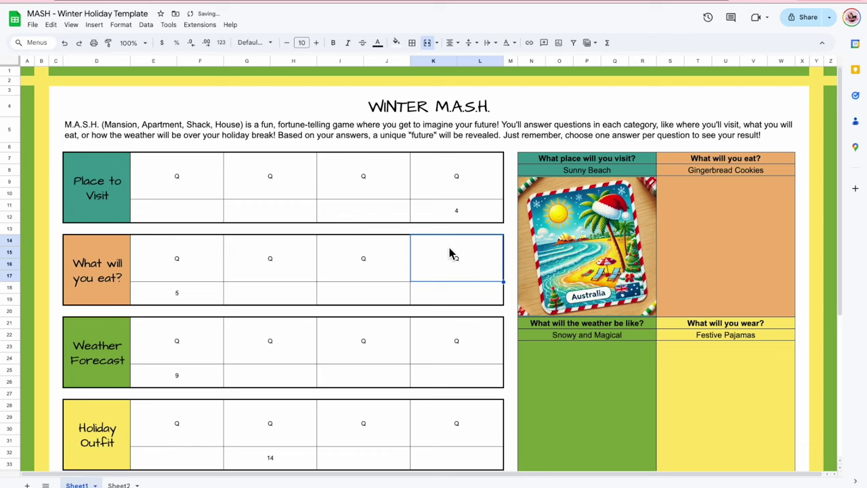
Fill the "What place will you visit?" heading cell with a custom red sampled from the beach card image.
{"action": "left_click", "coordinate": [532, 161]}
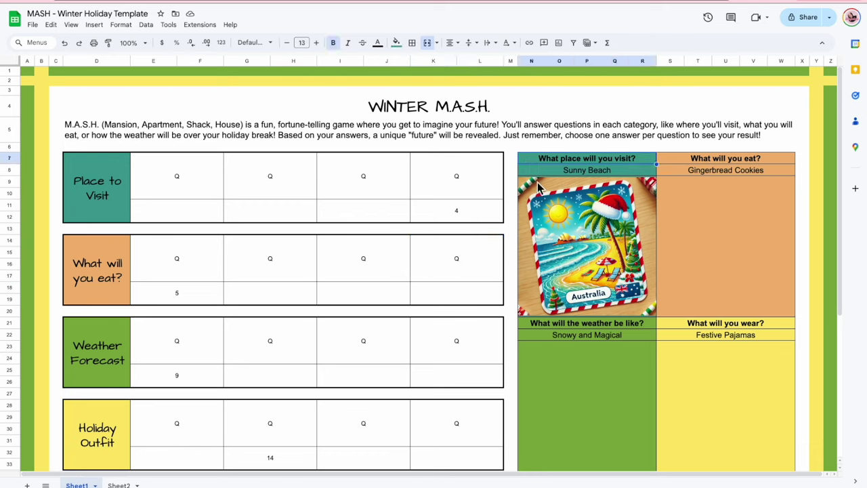
{"action": "left_click", "coordinate": [396, 43]}
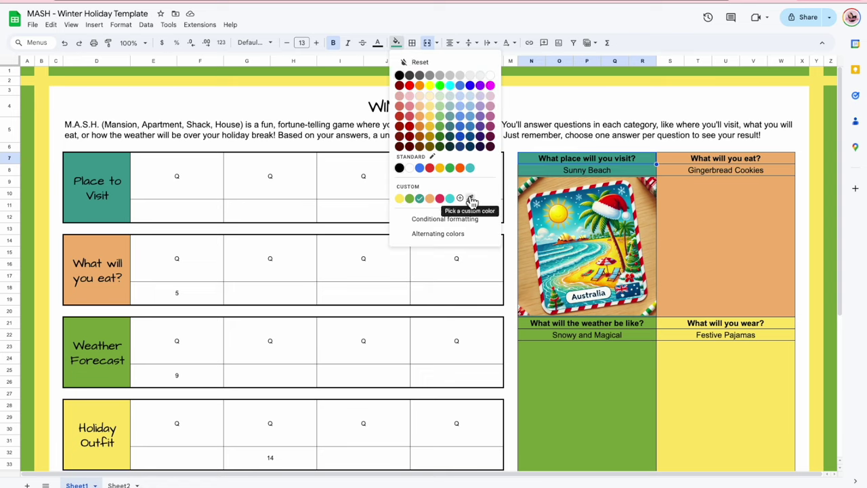
{"action": "left_click", "coordinate": [440, 198]}
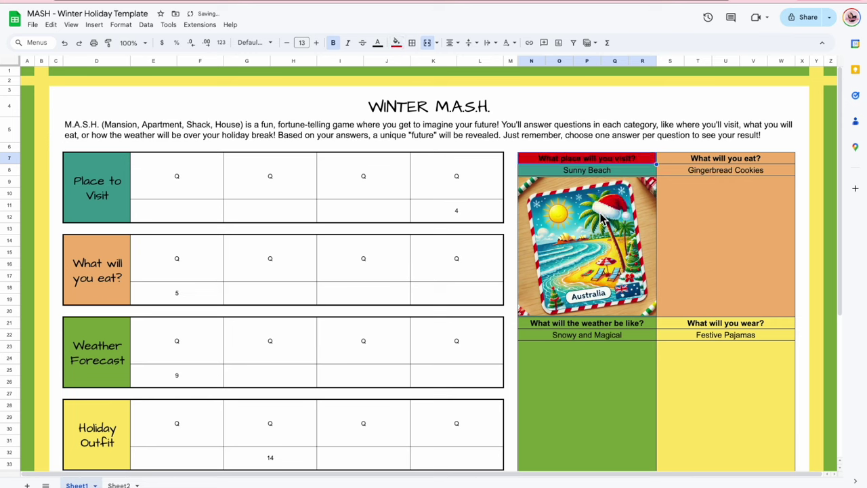
{"action": "left_click", "coordinate": [636, 220]}
Apply the same custom red fill to the whole place result block, from its heading down through the card image cell.
{"action": "left_click", "coordinate": [628, 162]}
{"action": "left_click", "coordinate": [571, 206], "text": "shift"}
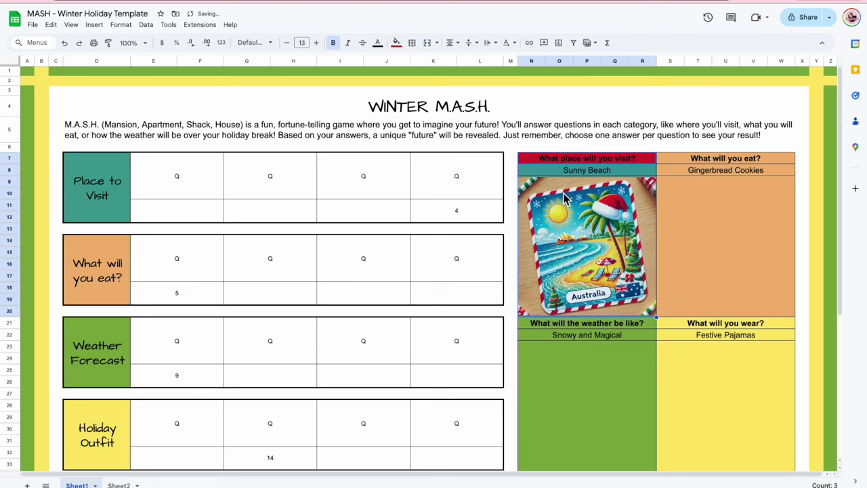
{"action": "left_click", "coordinate": [397, 43]}
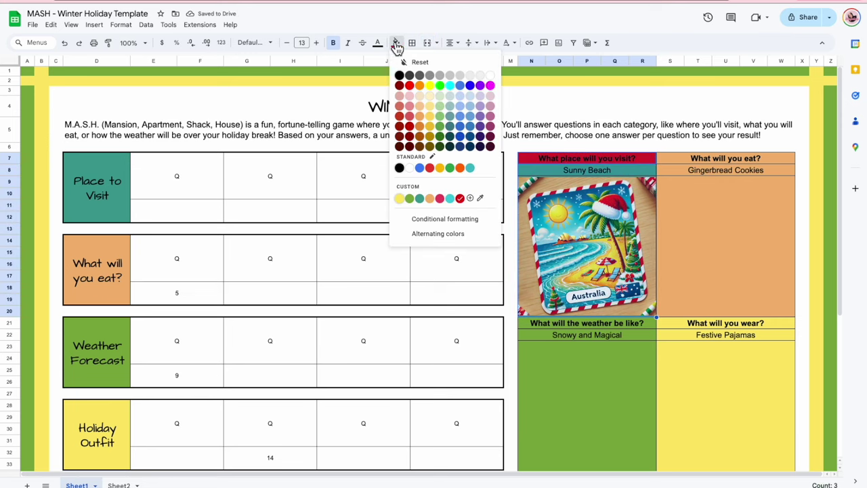
{"action": "left_click", "coordinate": [460, 199]}
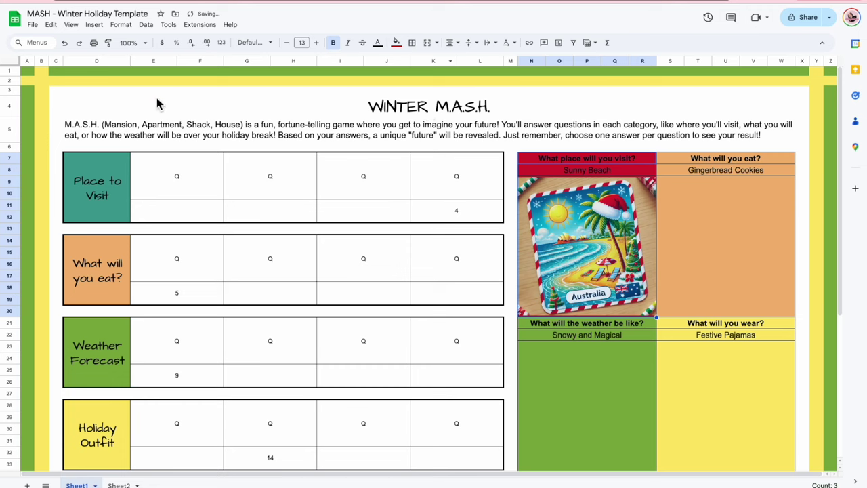
Fill the "Place to Visit" category label with the same custom red.
{"action": "left_click", "coordinate": [110, 171]}
{"action": "left_click", "coordinate": [396, 43]}
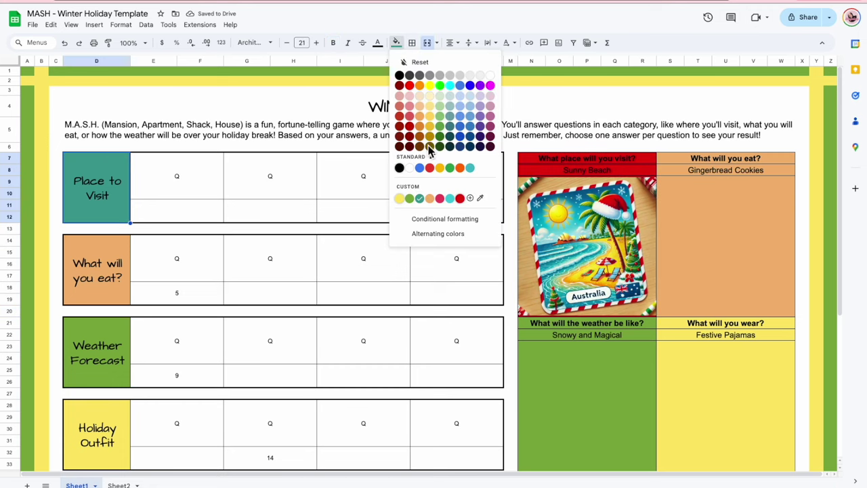
{"action": "left_click", "coordinate": [462, 198]}
{"action": "left_click", "coordinate": [644, 254]}
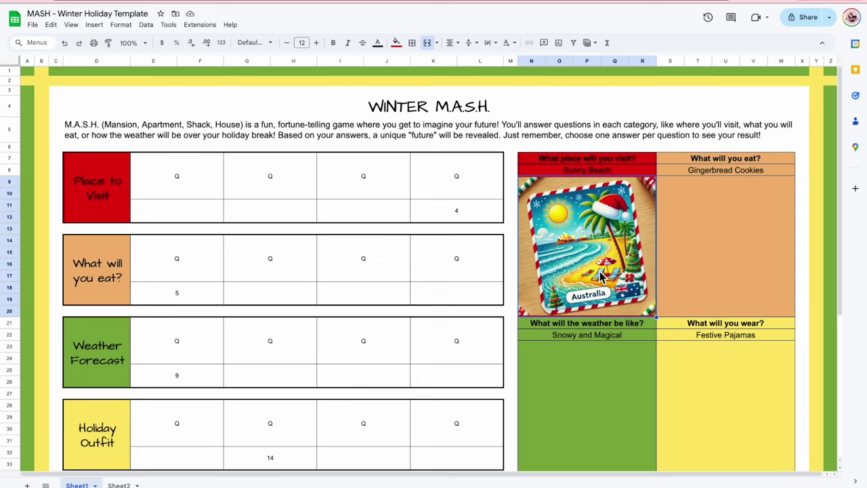
On Sheet2, insert the gingerbread cookies card from the MASH Christmas Cards folder as an in-cell image in F21.
{"action": "left_click", "coordinate": [119, 485]}
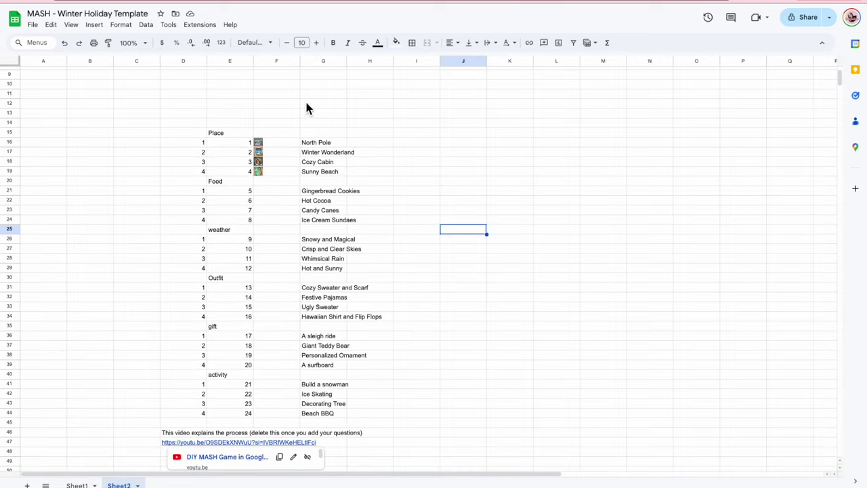
{"action": "left_click", "coordinate": [279, 192]}
{"action": "left_click", "coordinate": [95, 25]}
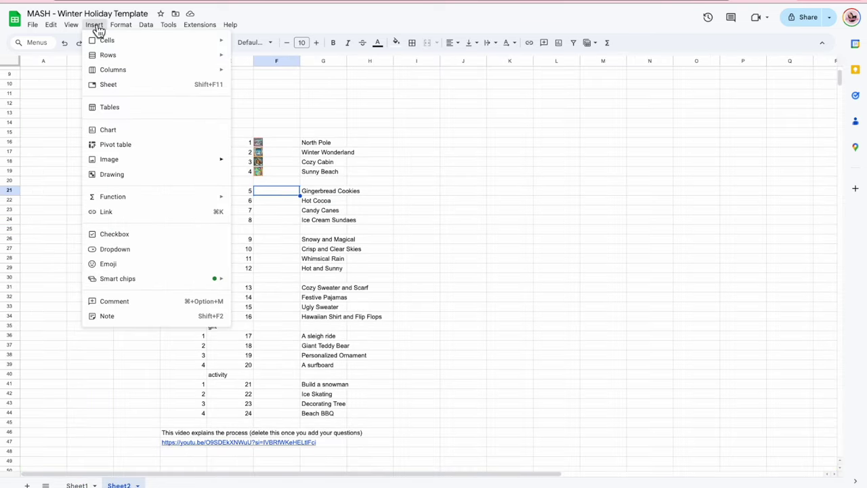
{"action": "mouse_move", "coordinate": [112, 159]}
{"action": "left_click", "coordinate": [262, 165]}
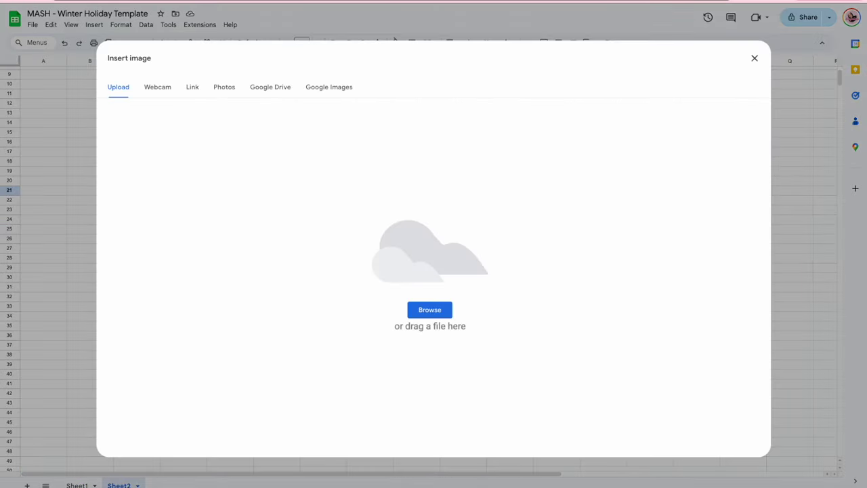
{"action": "left_click_drag", "start_coordinate": [768, 150], "coordinate": [436, 222]}
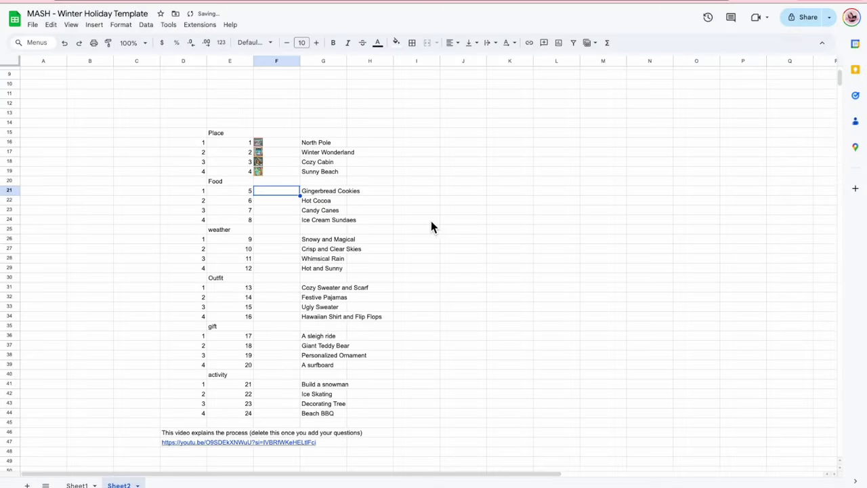
Insert the hot cocoa card from the MASH Christmas Cards folder as an in-cell image in F22, beside Hot Cocoa.
{"action": "left_click", "coordinate": [277, 199]}
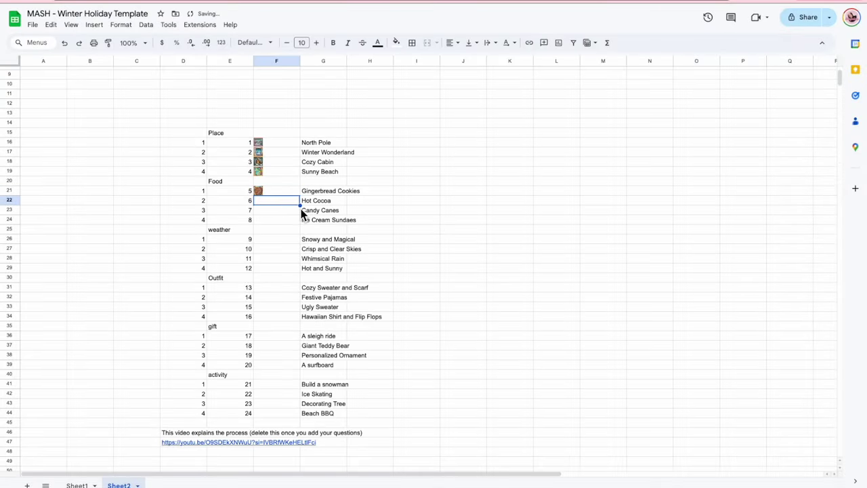
{"action": "left_click", "coordinate": [94, 25]}
{"action": "mouse_move", "coordinate": [227, 162]}
{"action": "left_click", "coordinate": [323, 166]}
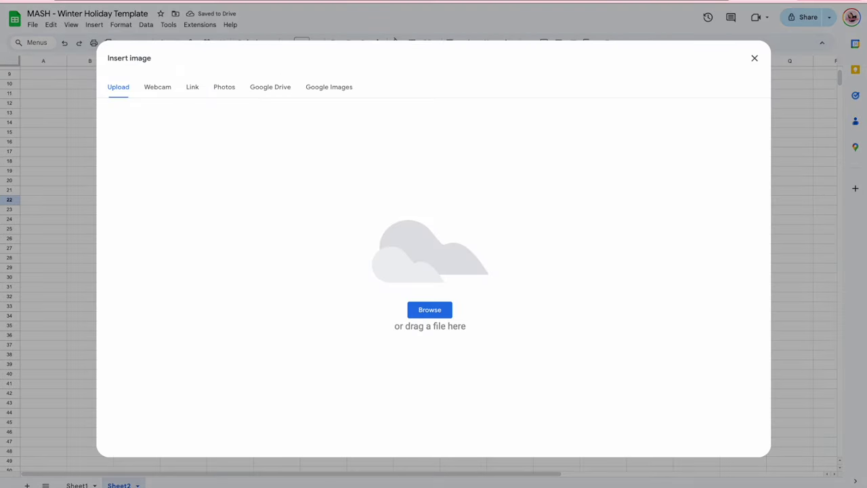
{"action": "key", "text": "super+Tab"}
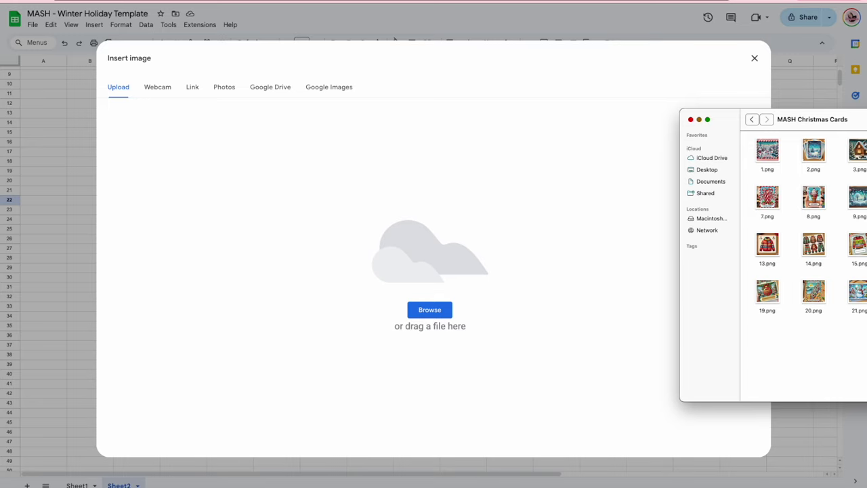
{"action": "left_click_drag", "start_coordinate": [478, 257], "coordinate": [480, 257]}
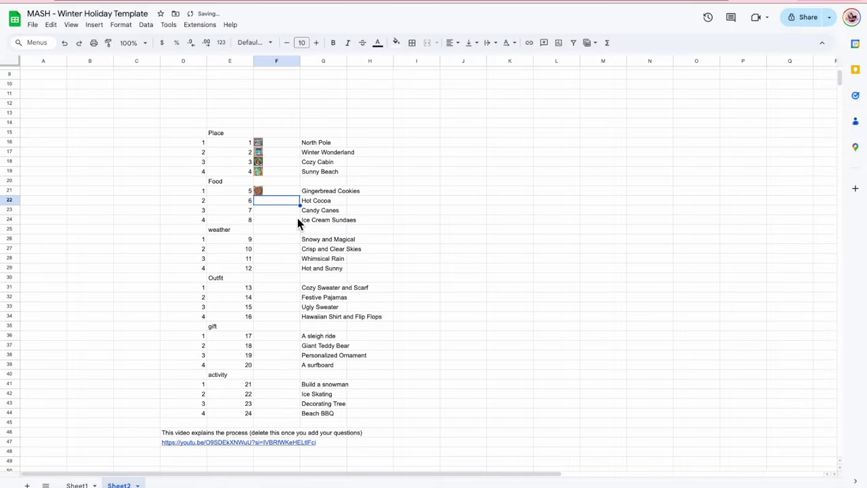
Insert 7.png from the MASH Christmas Cards folder as an in-cell image in F23, beside Candy Canes.
{"action": "left_click", "coordinate": [271, 213]}
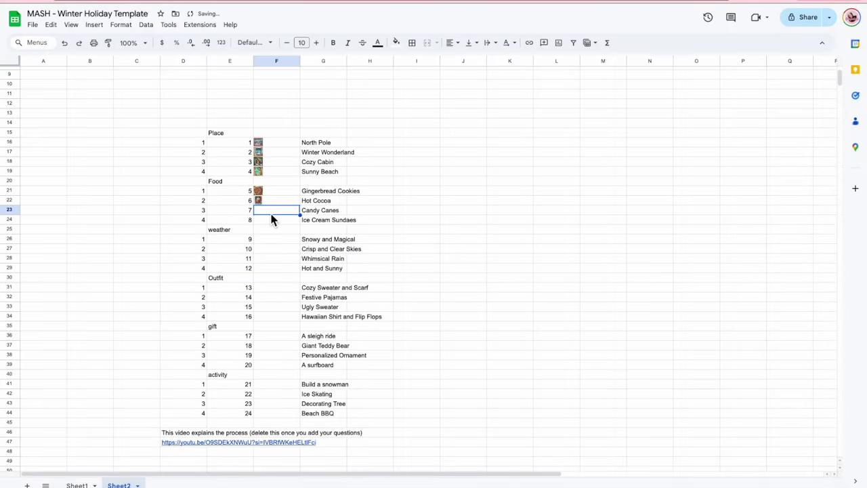
{"action": "left_click", "coordinate": [97, 25]}
{"action": "mouse_move", "coordinate": [119, 162]}
{"action": "left_click", "coordinate": [265, 163]}
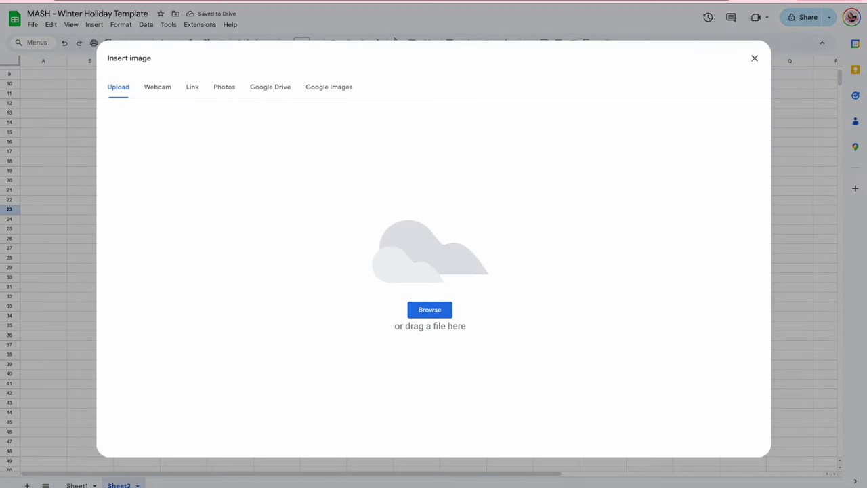
{"action": "left_click_drag", "start_coordinate": [765, 205], "coordinate": [405, 280]}
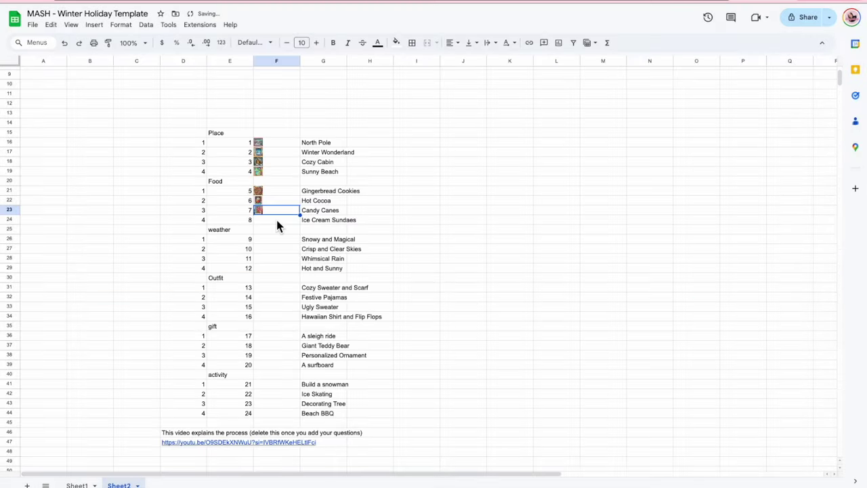
Insert 8.png from the MASH Christmas Cards folder as an in-cell image in F24, beside Ice Cream Sundaes.
{"action": "left_click", "coordinate": [276, 220]}
{"action": "left_click", "coordinate": [94, 24]}
{"action": "mouse_move", "coordinate": [113, 160]}
{"action": "left_click", "coordinate": [275, 163]}
{"action": "left_click_drag", "start_coordinate": [821, 198], "coordinate": [462, 242]}
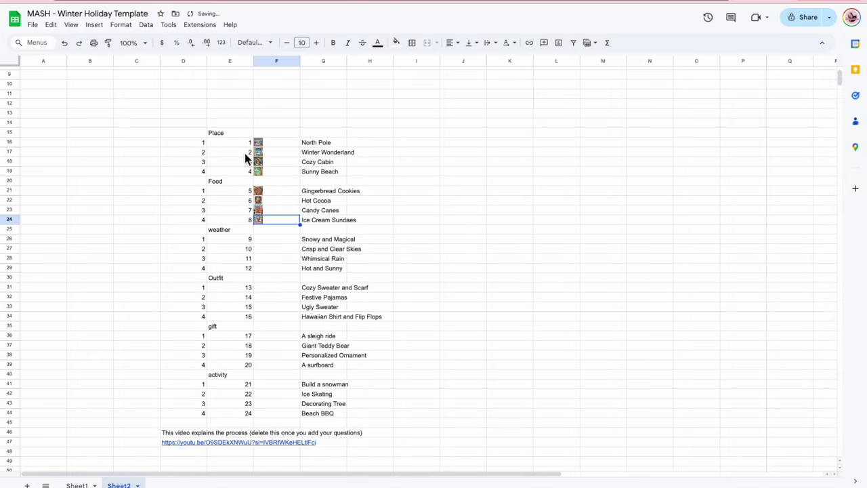
On Sheet1, clear the 5 from the "What will you eat?" answers and enter 6 under the second question to test its card.
{"action": "left_click", "coordinate": [71, 483]}
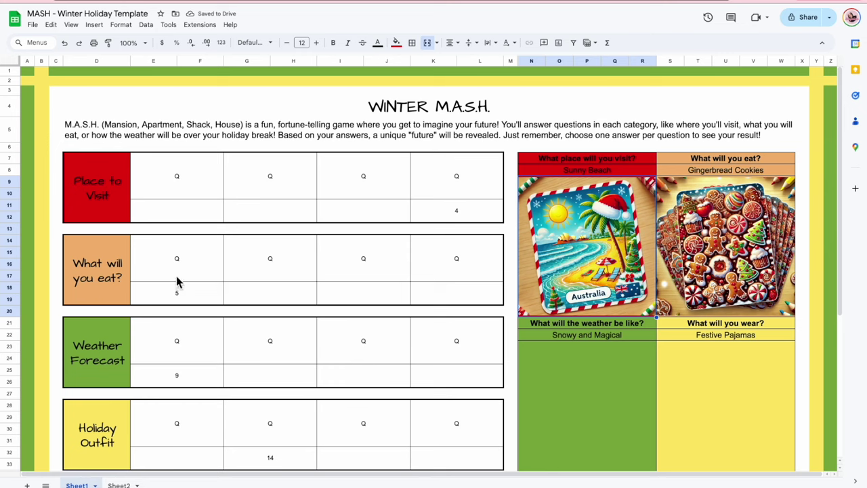
{"action": "left_click", "coordinate": [182, 296]}
{"action": "key", "text": "Delete"}
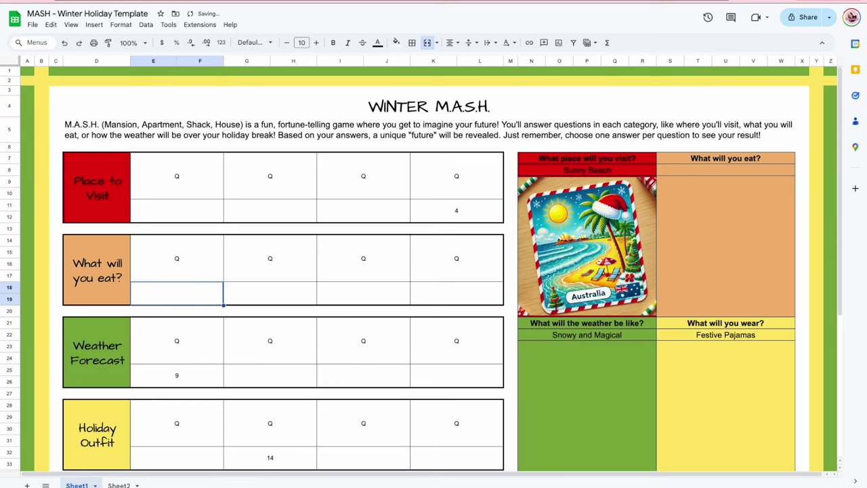
{"action": "key", "text": "Right"}
{"action": "type", "text": "6"}
{"action": "key", "text": "Right"}
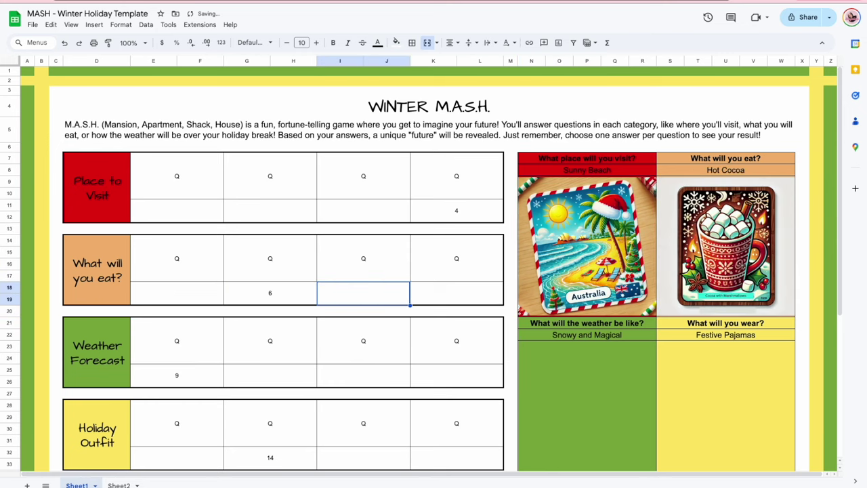
Clear the 6 from the "What will you eat?" answers and try entering 7 under the third question.
{"action": "left_click", "coordinate": [270, 292]}
{"action": "key", "text": "Delete"}
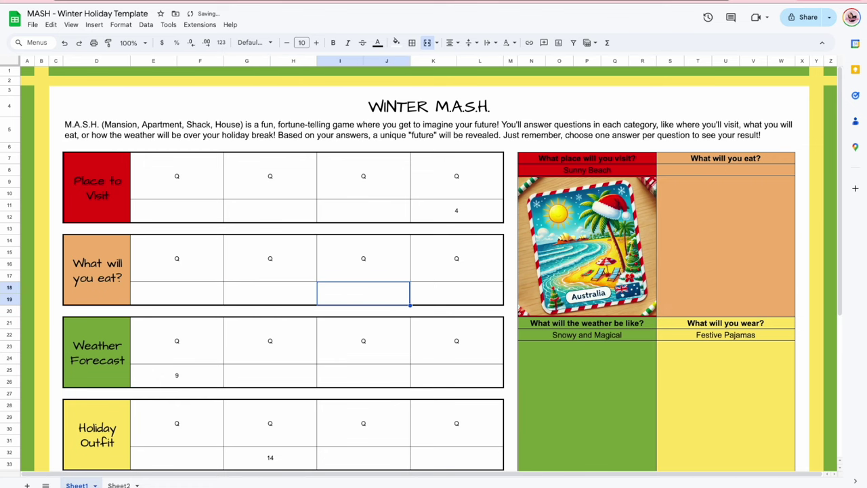
{"action": "scroll", "coordinate": [433, 271], "scroll_direction": "down", "scroll_amount": 3}
{"action": "left_click", "coordinate": [363, 278]}
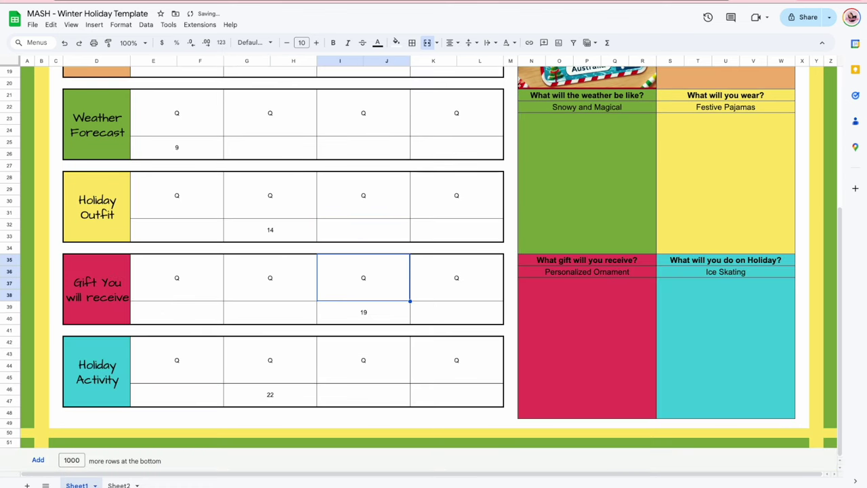
{"action": "left_click", "coordinate": [353, 153]}
{"action": "scroll", "coordinate": [354, 196], "scroll_direction": "up", "scroll_amount": 3}
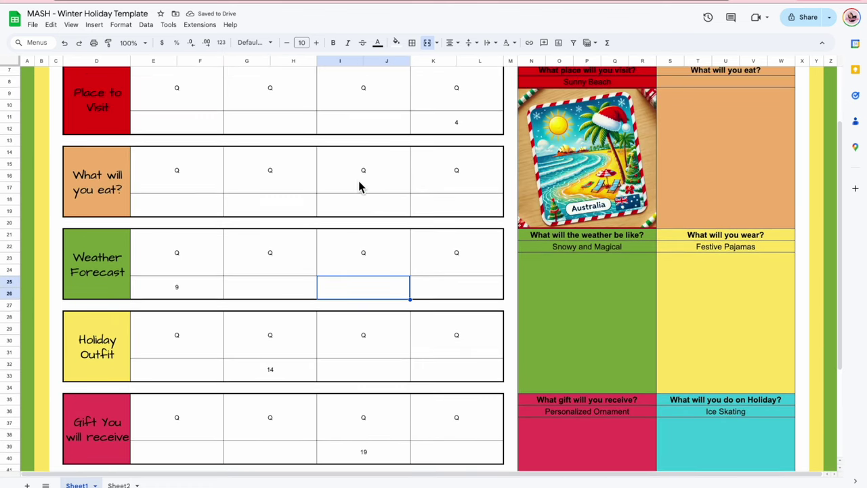
{"action": "scroll", "coordinate": [358, 185], "scroll_direction": "up", "scroll_amount": 2}
{"action": "left_click", "coordinate": [353, 261]}
{"action": "type", "text": "7"}
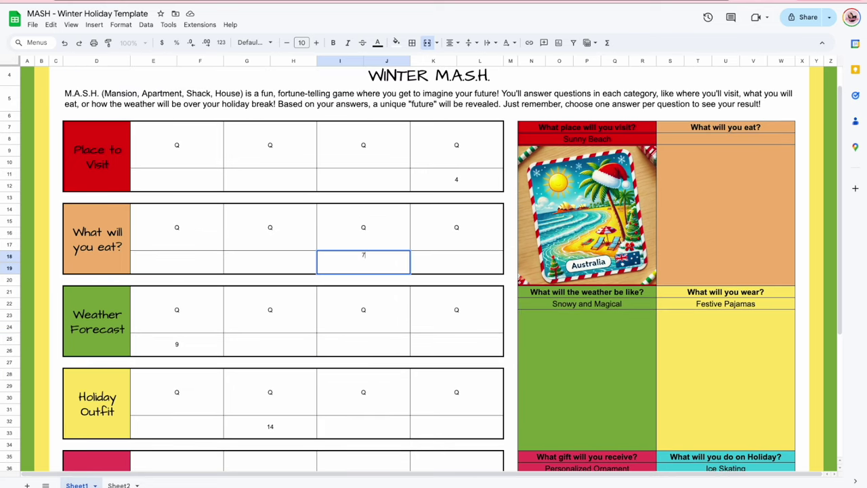
{"action": "left_click", "coordinate": [456, 261]}
{"action": "key", "text": "ctrl+z"}
Enter 8 under the fourth "What will you eat?" question to test its card.
{"action": "left_click", "coordinate": [456, 261]}
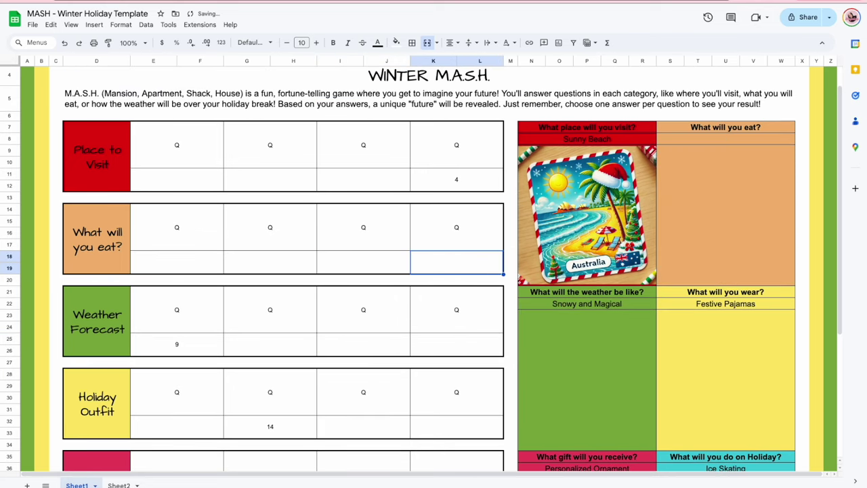
{"action": "type", "text": "8"}
{"action": "key", "text": "Return"}
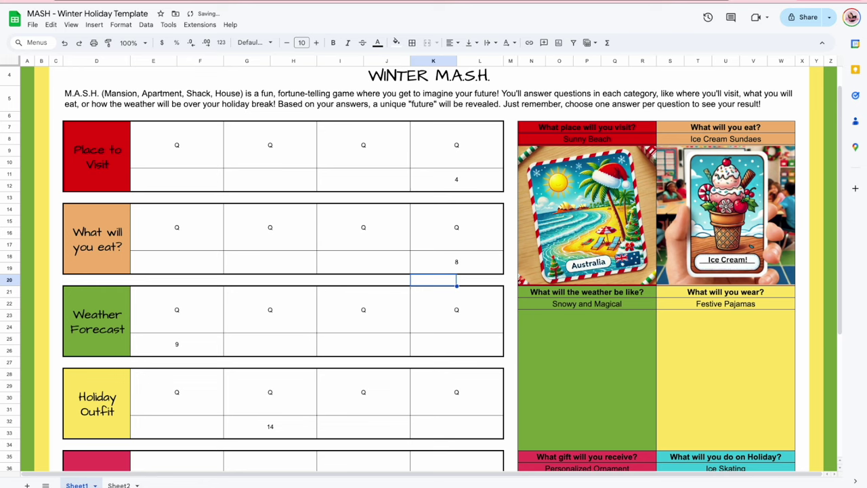
Undo the 8 and enter 7 under the third "What will you eat?" question to test its card.
{"action": "key", "text": "ctrl+z"}
{"action": "key", "text": "ctrl+z"}
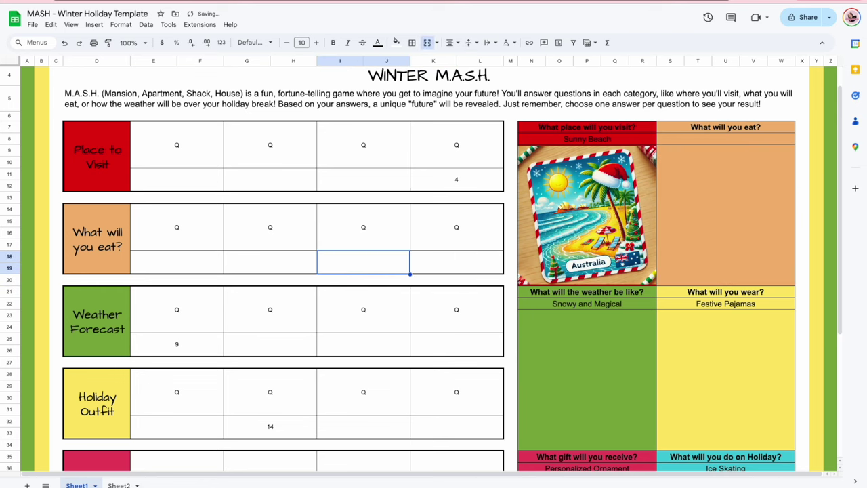
{"action": "type", "text": "7"}
{"action": "key", "text": "Return"}
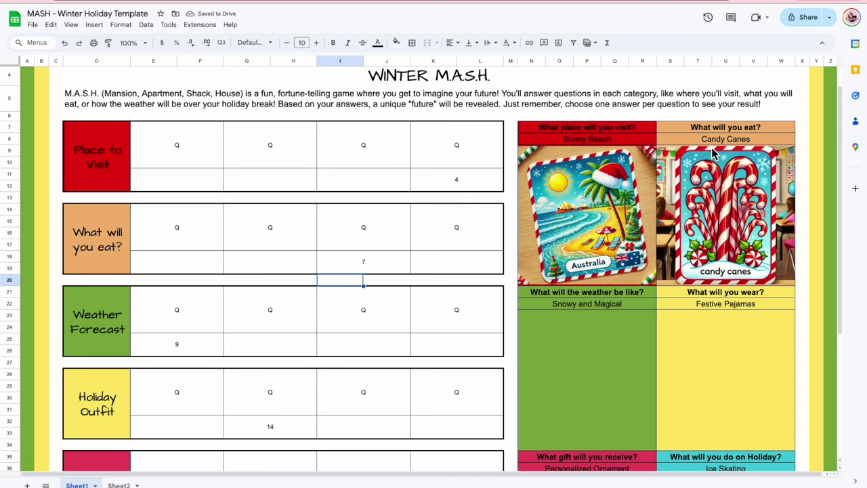
Clear the 7 from the "What will you eat?" answers and enter 6 under the second question.
{"action": "left_click", "coordinate": [373, 267]}
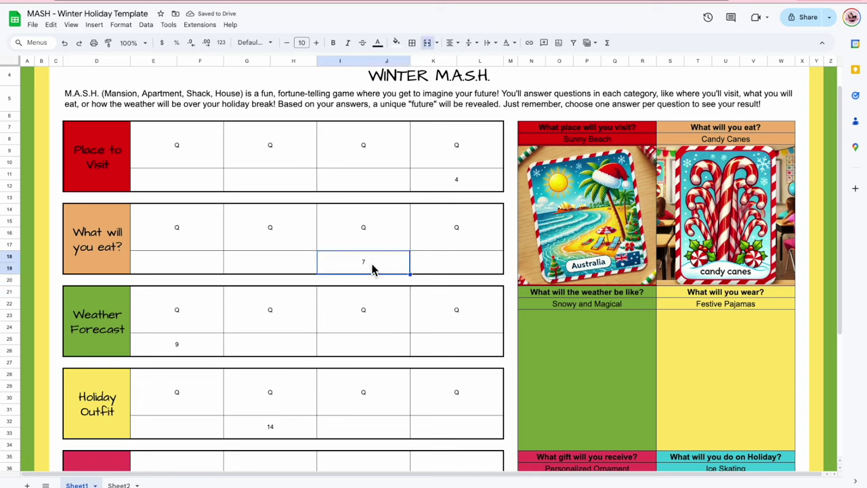
{"action": "key", "text": "Delete"}
{"action": "left_click", "coordinate": [296, 268]}
{"action": "type", "text": "6"}
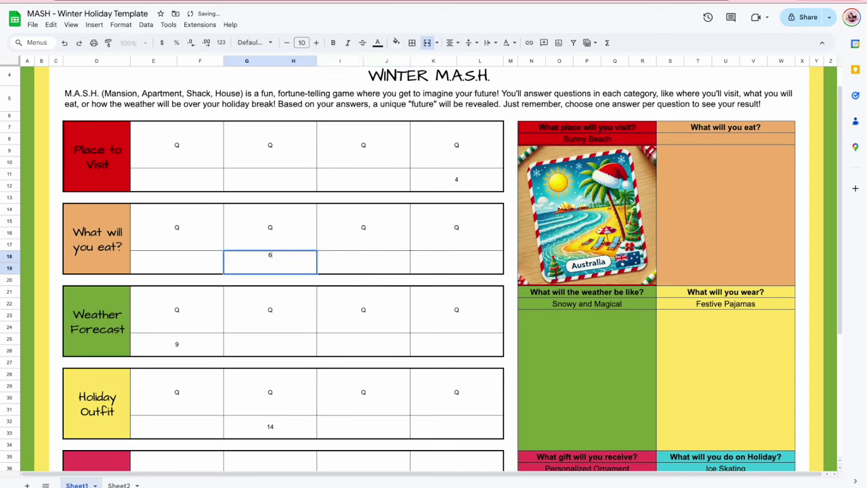
{"action": "left_click", "coordinate": [366, 366]}
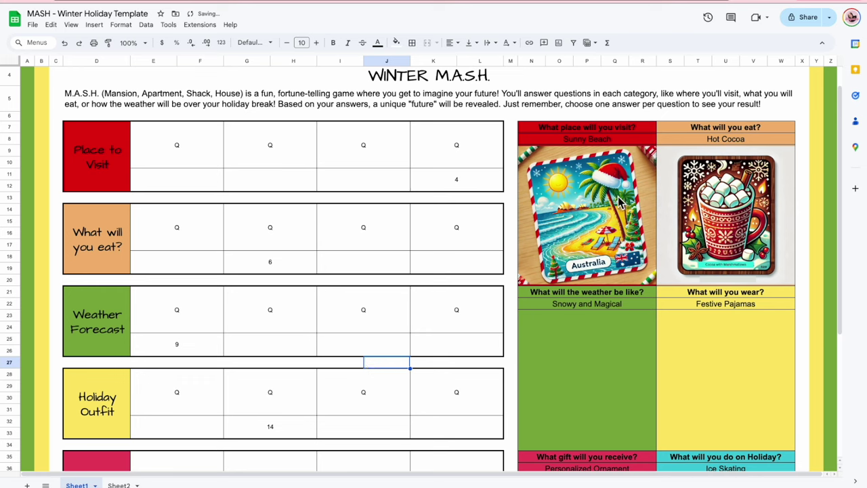
Fill the "What will you eat?" result heading and the answer row beneath it with a green sampled from the hot cocoa card.
{"action": "left_click", "coordinate": [673, 140]}
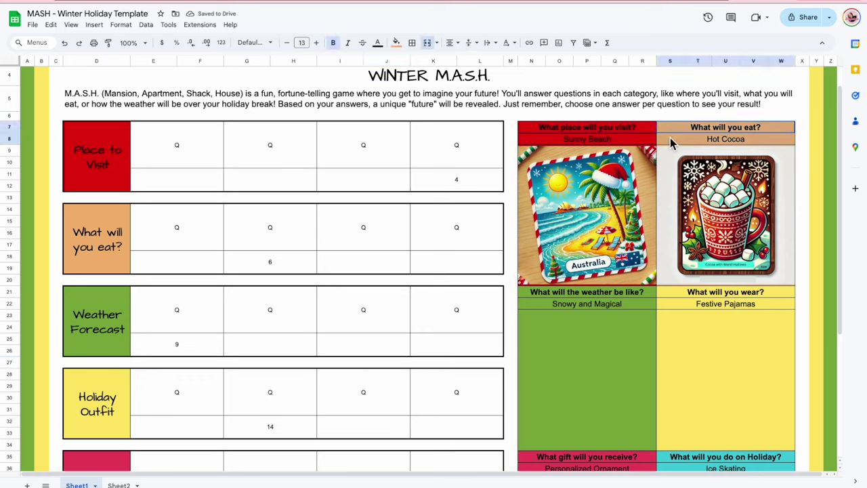
{"action": "left_click", "coordinate": [669, 172]}
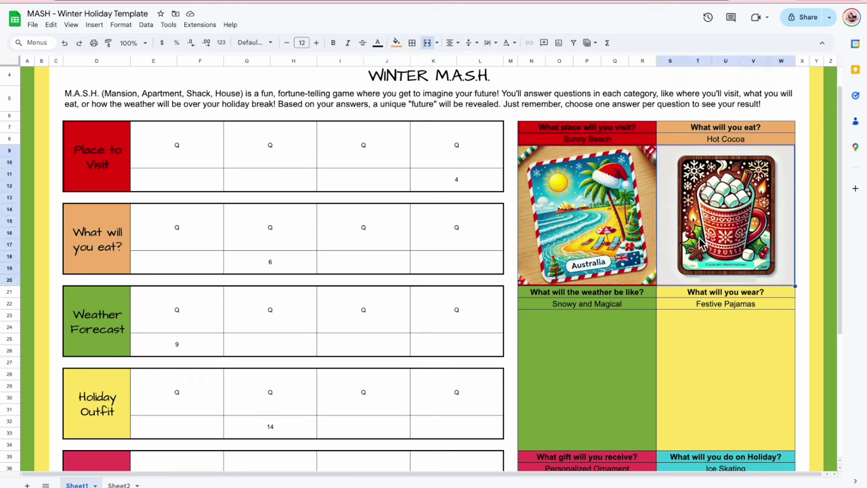
{"action": "left_click_drag", "start_coordinate": [678, 128], "coordinate": [675, 140]}
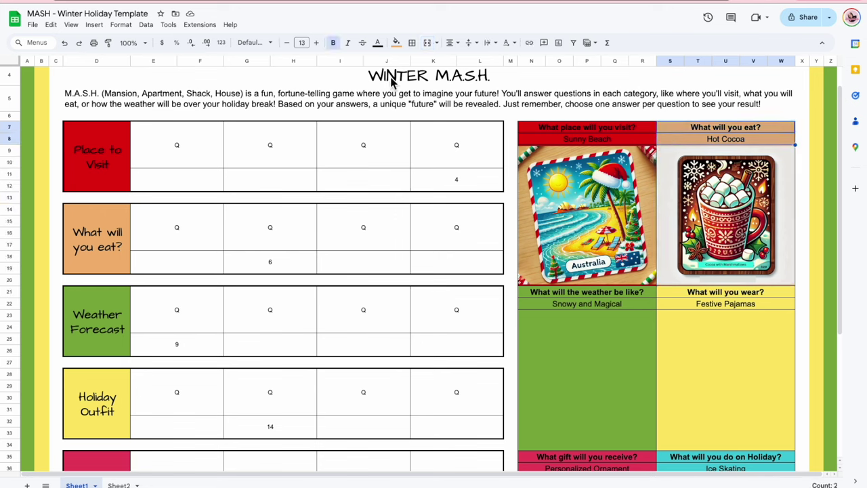
{"action": "left_click", "coordinate": [396, 43]}
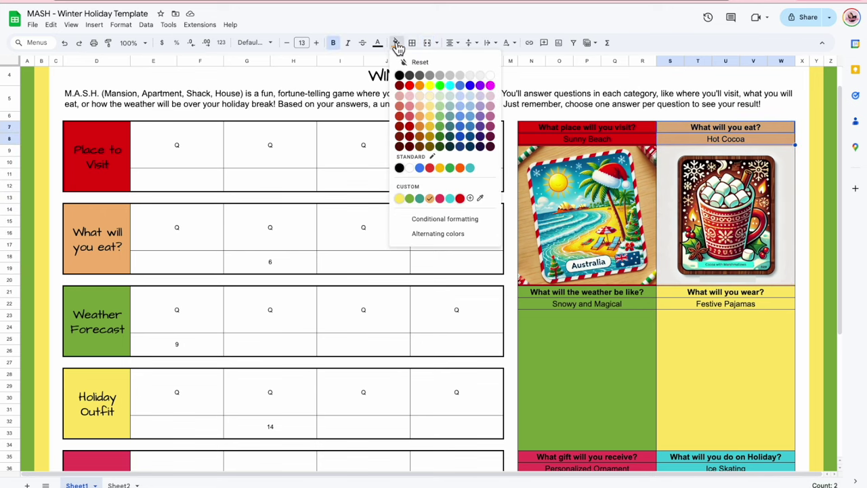
{"action": "left_click", "coordinate": [480, 198]}
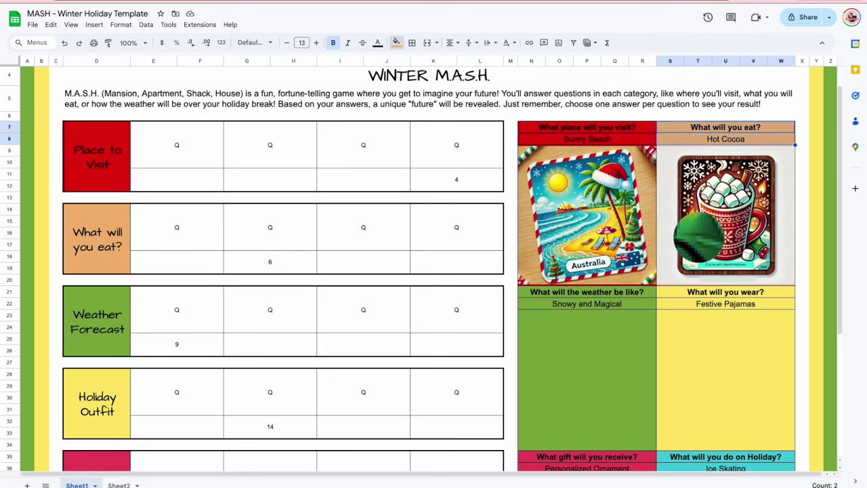
{"action": "left_click", "coordinate": [697, 231]}
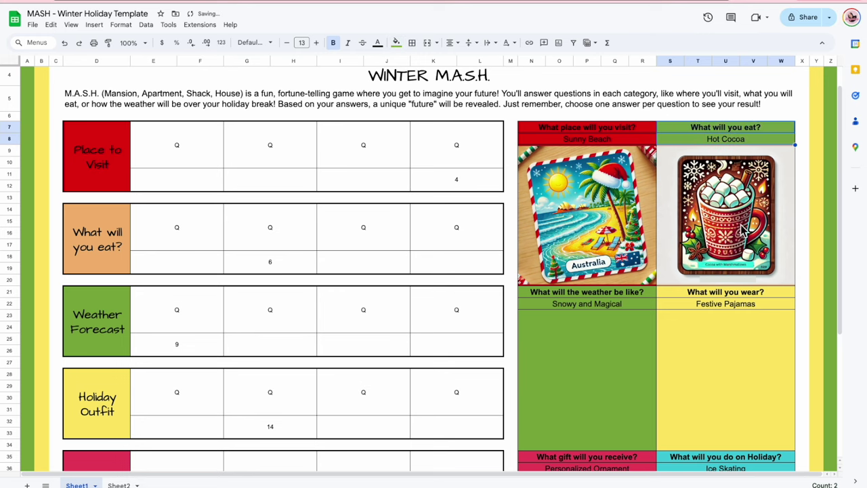
Apply the same sampled green to the whole "What will you eat?" result block, including the card's cell.
{"action": "mouse_move", "coordinate": [667, 142]}
{"action": "left_mouse_down"}
{"action": "mouse_move", "coordinate": [672, 152]}
{"action": "mouse_move", "coordinate": [667, 132]}
{"action": "left_mouse_up"}
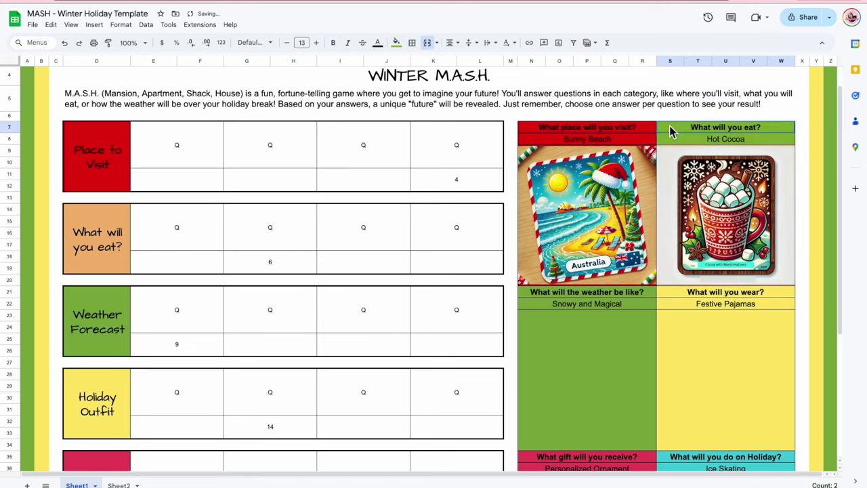
{"action": "left_click", "coordinate": [396, 43]}
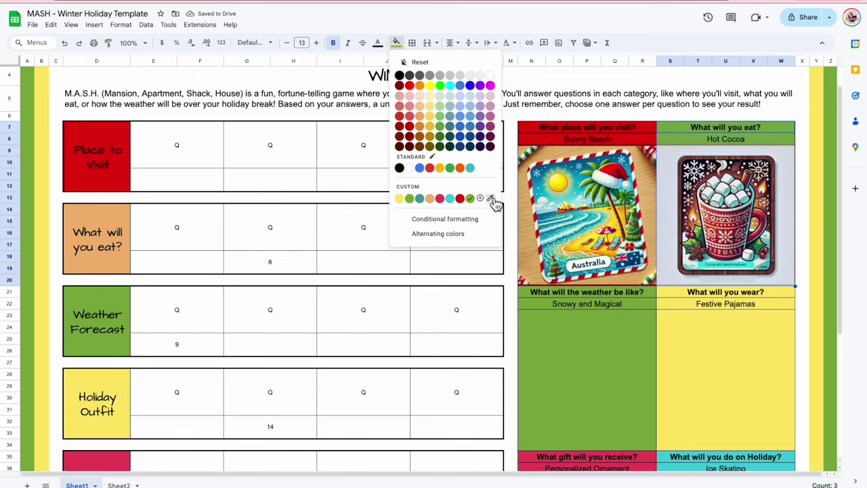
{"action": "left_click", "coordinate": [472, 199]}
Fill the "What will you eat?" category label in column D with the same sampled green.
{"action": "left_click", "coordinate": [108, 198]}
{"action": "left_click", "coordinate": [111, 213]}
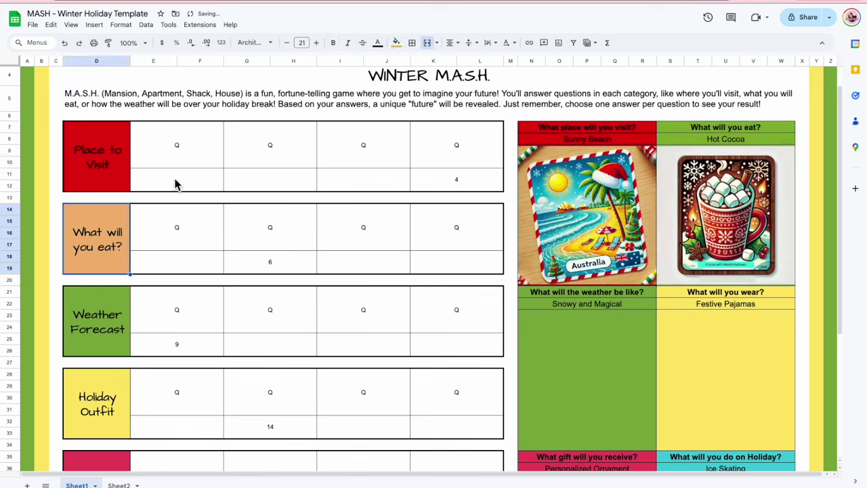
{"action": "left_click", "coordinate": [397, 43]}
{"action": "left_click", "coordinate": [469, 199]}
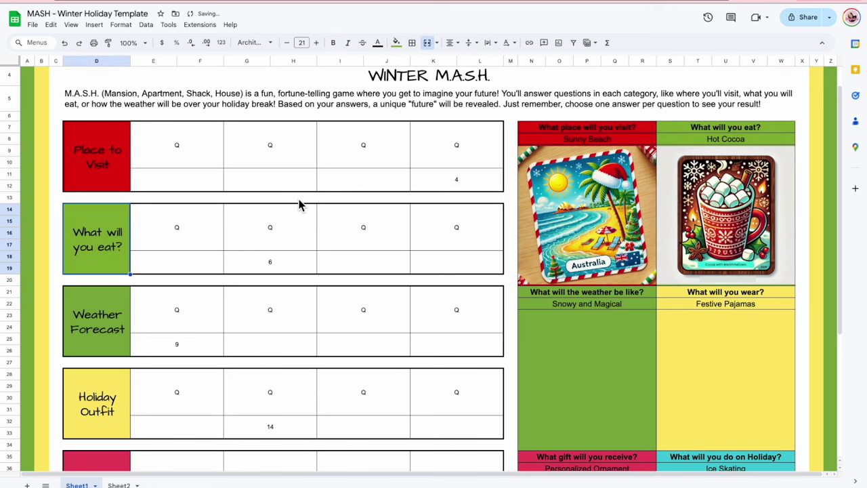
{"action": "left_click", "coordinate": [300, 199]}
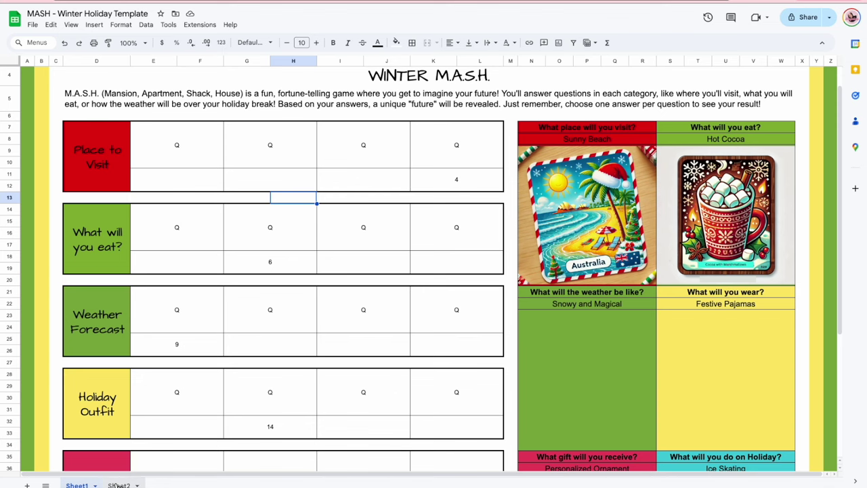
On Sheet2, insert 9.png from the MASH Christmas Cards folder as an in-cell image in F26, beside Snowy and Magical.
{"action": "left_click", "coordinate": [118, 484]}
{"action": "left_click", "coordinate": [259, 241]}
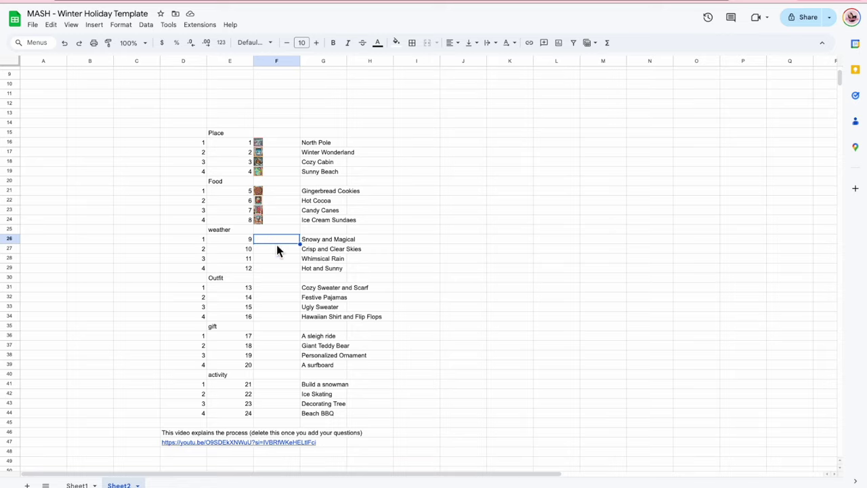
{"action": "left_click", "coordinate": [94, 25]}
{"action": "mouse_move", "coordinate": [113, 160]}
{"action": "left_click", "coordinate": [298, 165]}
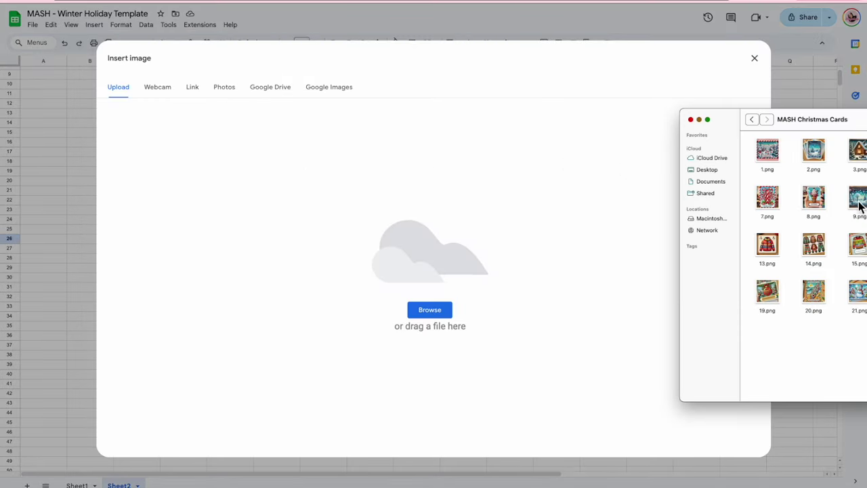
{"action": "left_click_drag", "start_coordinate": [857, 199], "coordinate": [486, 217]}
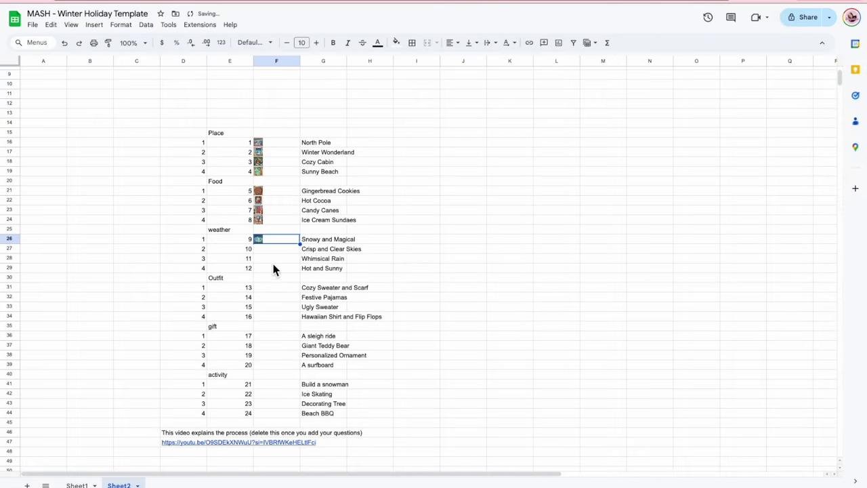
Swap two weather answers by entering "Hot and Sunny" in G27 and "Crisp and Clear Skies" in G29.
{"action": "left_click", "coordinate": [282, 247]}
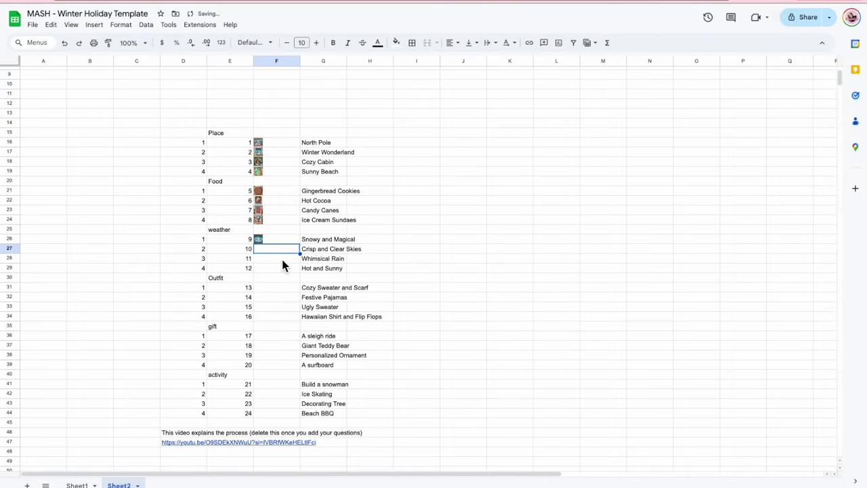
{"action": "left_click", "coordinate": [334, 249]}
{"action": "type", "text": "Hot and Sunny"}
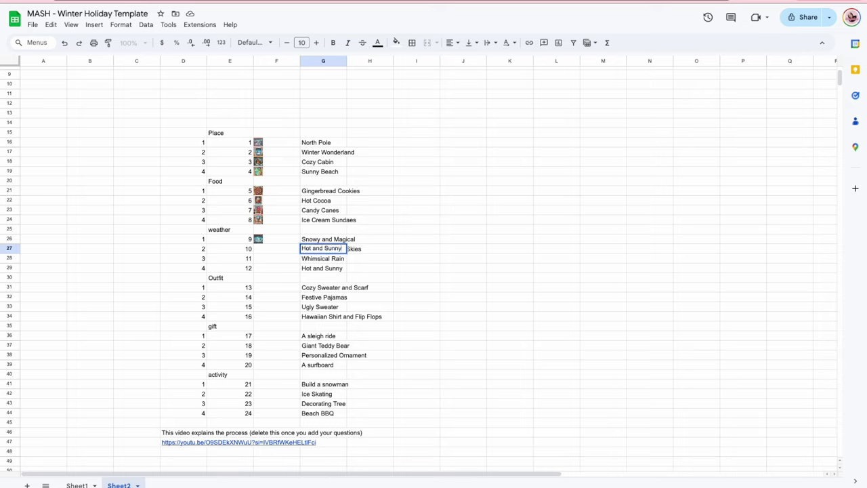
{"action": "key", "text": "Return"}
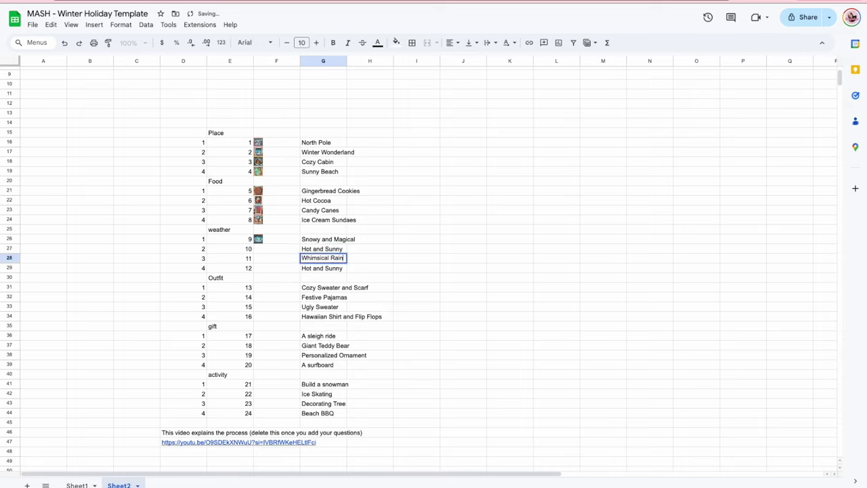
{"action": "left_click", "coordinate": [316, 268]}
{"action": "type", "text": "Cr"}
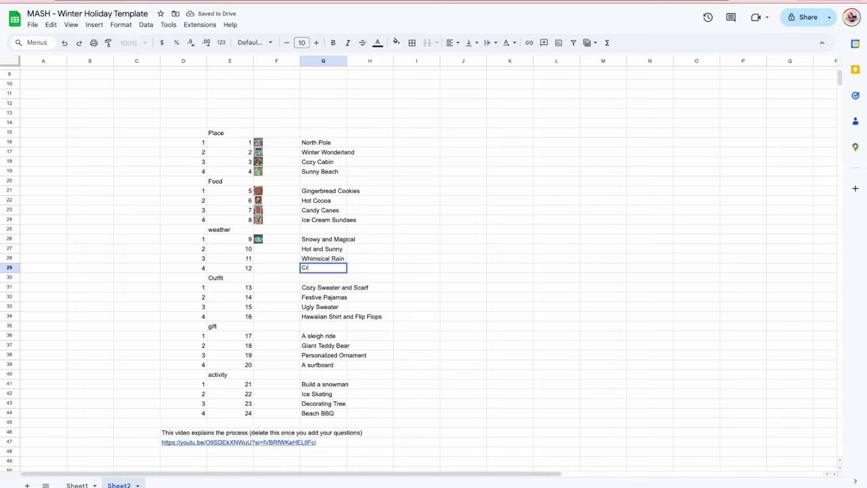
{"action": "type", "text": "isp and Clear Skies"}
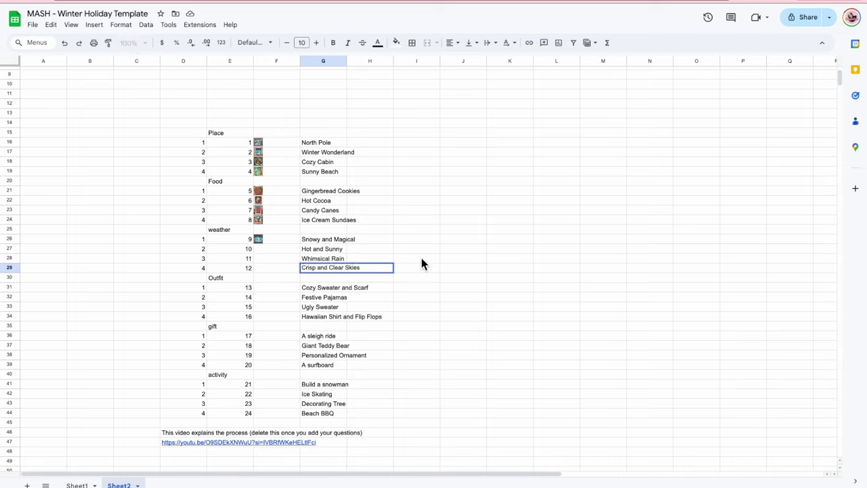
{"action": "left_click", "coordinate": [429, 250]}
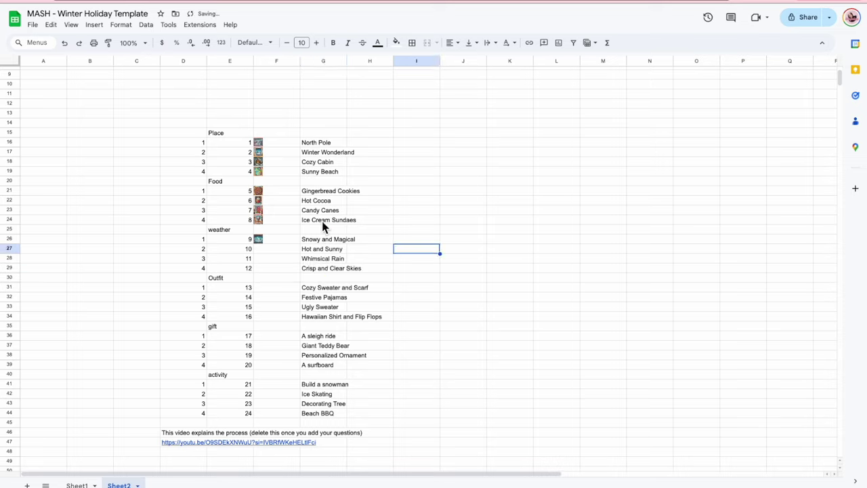
Insert the sunny weather card from the MASH Christmas Cards folder as an in-cell image in F27, beside Hot and Sunny.
{"action": "left_click", "coordinate": [286, 249]}
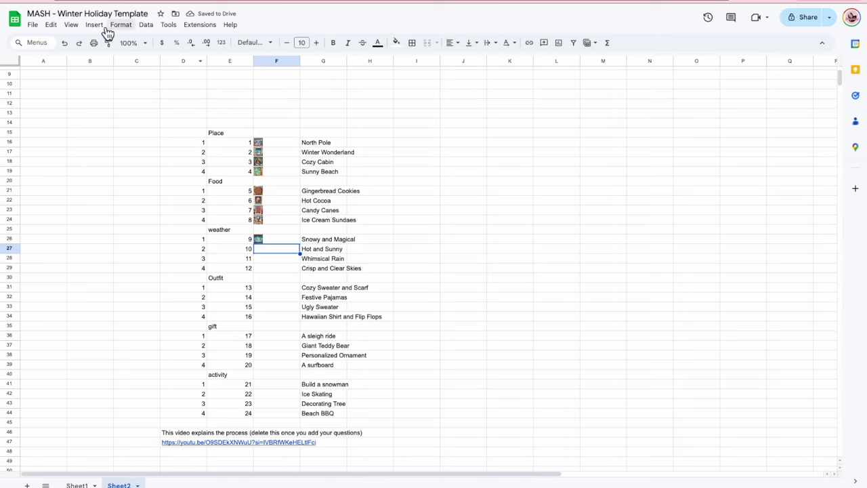
{"action": "left_click", "coordinate": [94, 24]}
{"action": "mouse_move", "coordinate": [144, 162]}
{"action": "left_click", "coordinate": [268, 163]}
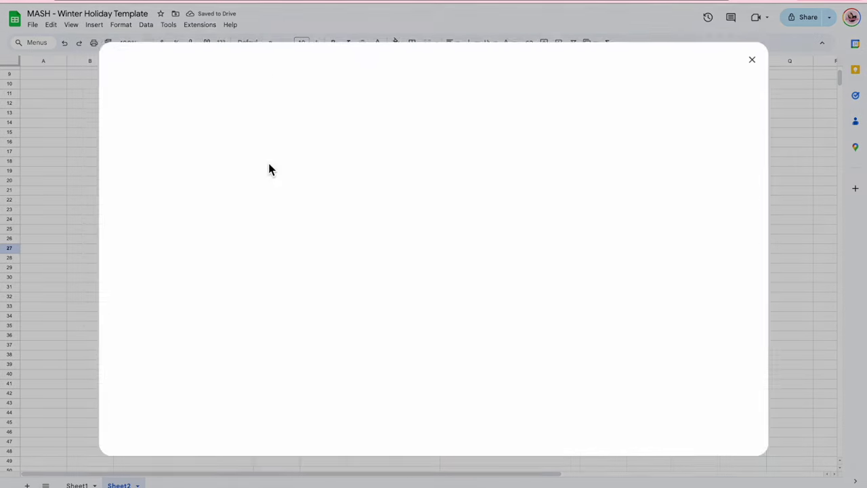
{"action": "left_click_drag", "start_coordinate": [767, 244], "coordinate": [502, 223]}
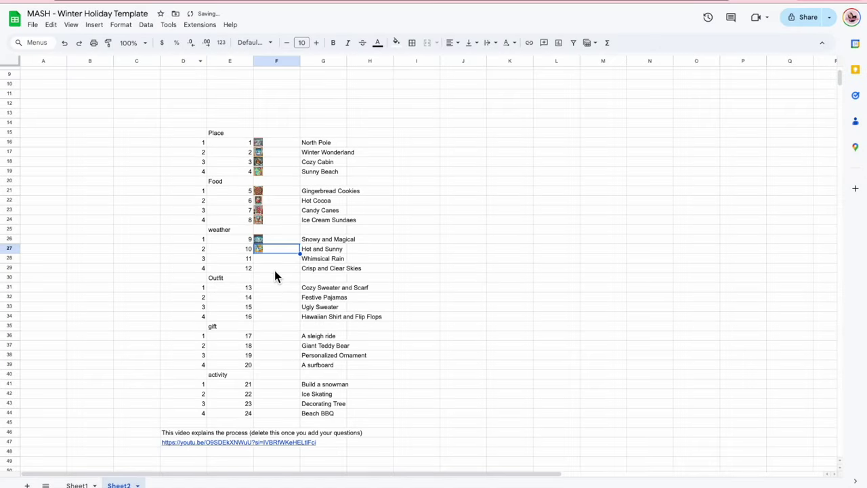
Insert the clear winter skies card from the MASH Christmas Cards folder as an in-cell image in F29, beside Crisp and Clear Skies.
{"action": "left_click", "coordinate": [274, 268]}
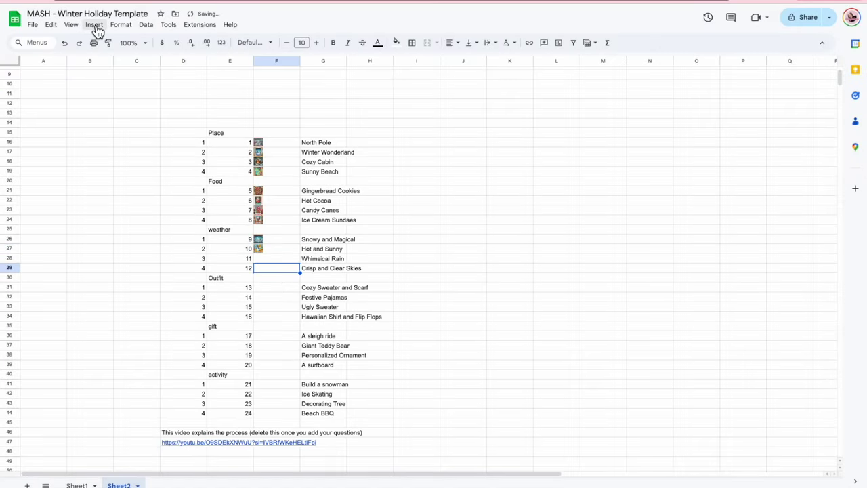
{"action": "left_click", "coordinate": [94, 25]}
{"action": "mouse_move", "coordinate": [236, 162]}
{"action": "left_click", "coordinate": [268, 162]}
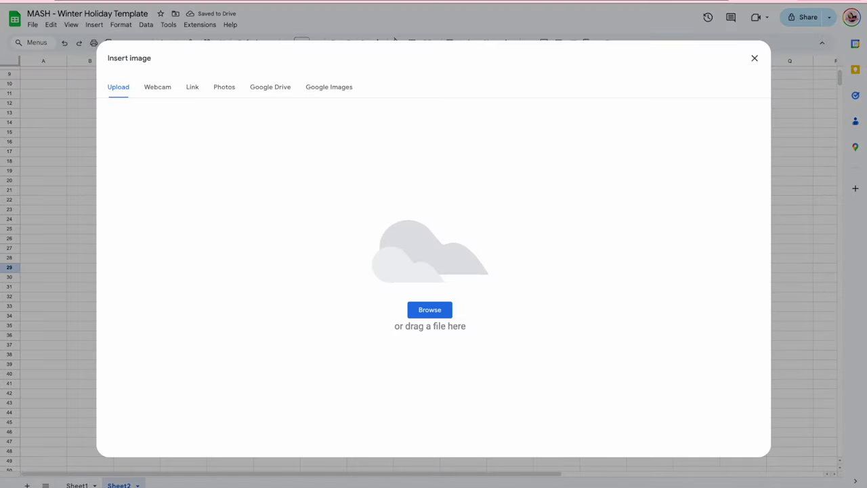
{"action": "key", "text": "super+Tab"}
{"action": "left_click_drag", "start_coordinate": [857, 198], "coordinate": [361, 310]}
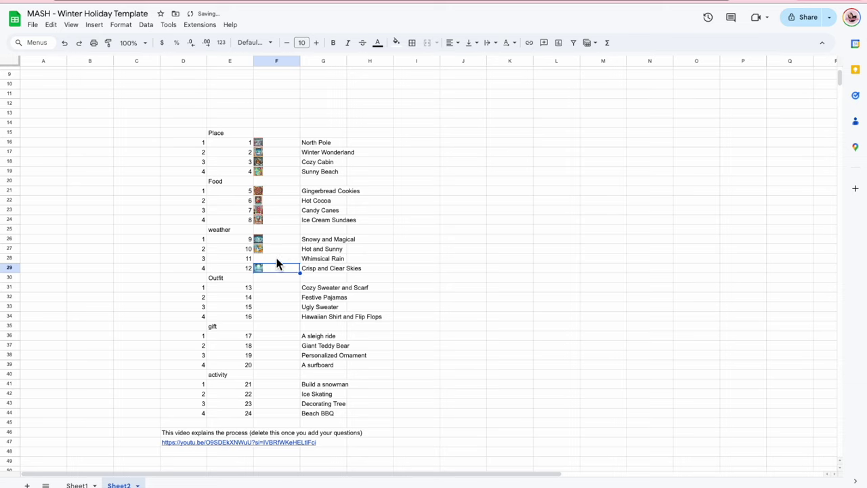
Insert the rain card from the MASH Christmas Cards folder as an in-cell image in F28, beside Whimsical Rain.
{"action": "left_click", "coordinate": [276, 259]}
{"action": "left_click", "coordinate": [94, 25]}
{"action": "mouse_move", "coordinate": [128, 163]}
{"action": "left_click", "coordinate": [254, 164]}
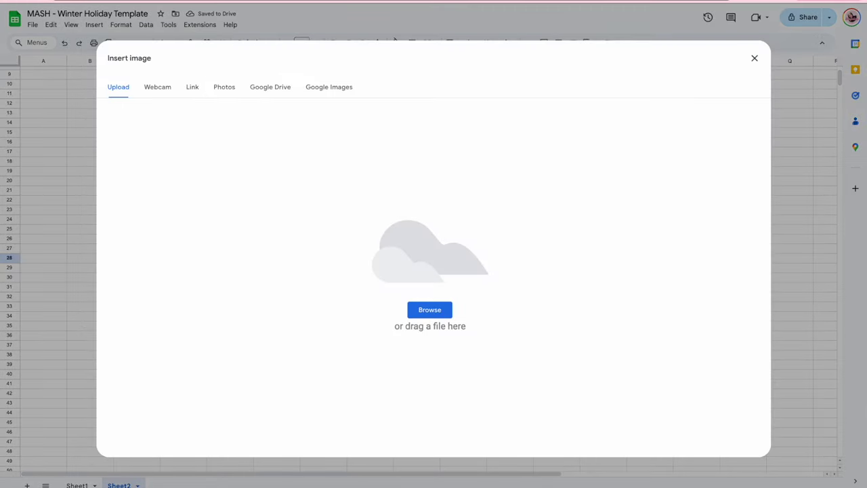
{"action": "left_click_drag", "start_coordinate": [766, 149], "coordinate": [495, 244]}
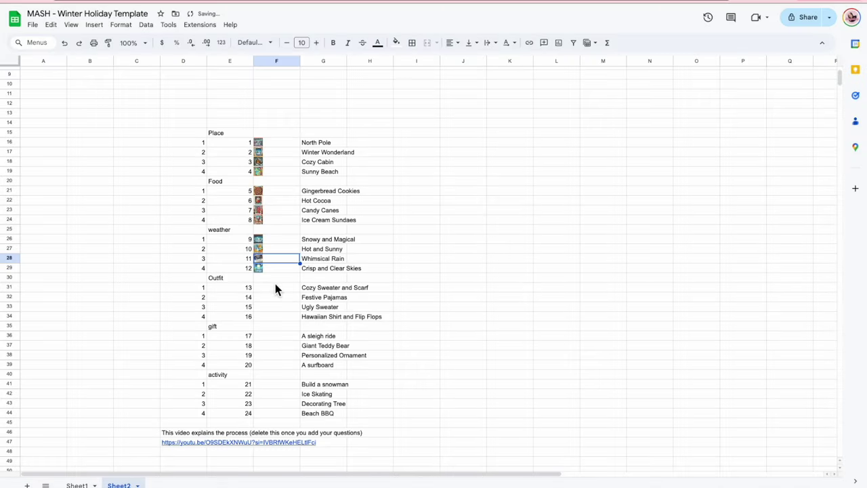
Swap two outfit answers by entering "Cozy Sweater and Scarf" in G34 and "Hawaiian Shirt and Flip Flops" in G31.
{"action": "left_click", "coordinate": [269, 288]}
{"action": "left_click", "coordinate": [311, 316]}
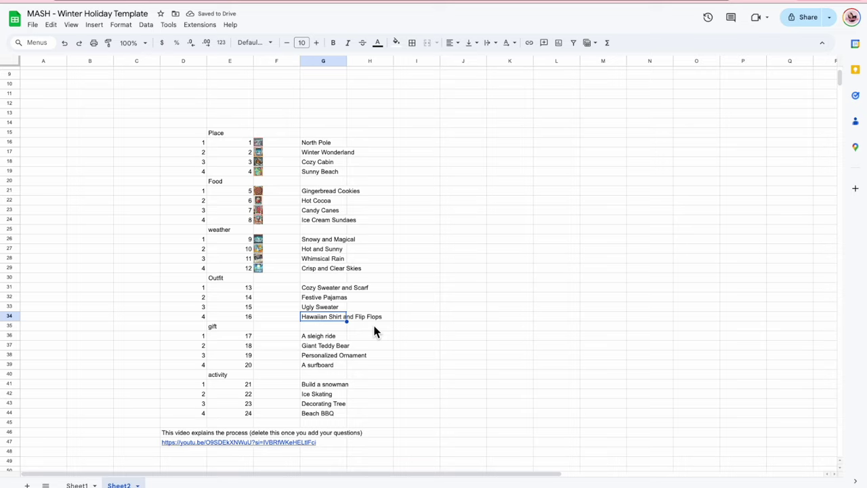
{"action": "type", "text": "Cozy We"}
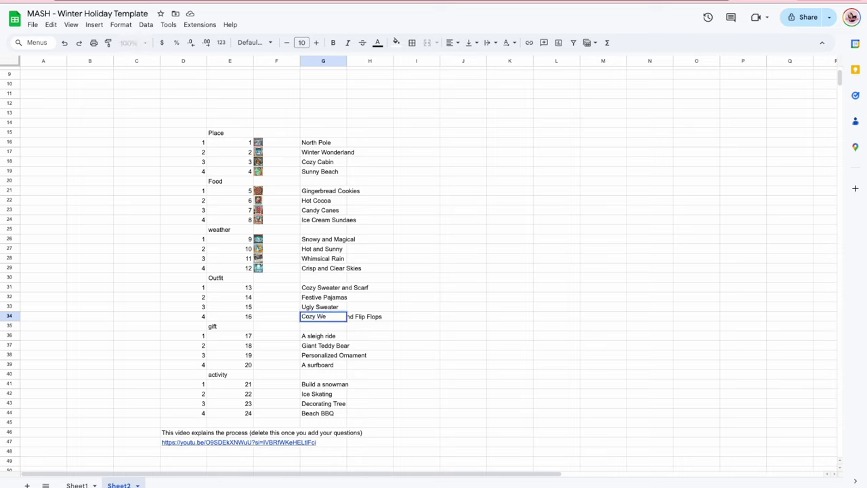
{"action": "type", "text": "aater and Scarf"}
{"action": "key", "text": "Return"}
{"action": "key", "text": "Up"}
{"action": "key", "text": "Up"}
{"action": "key", "text": "Up"}
{"action": "key", "text": "Up"}
{"action": "type", "text": "Haw"}
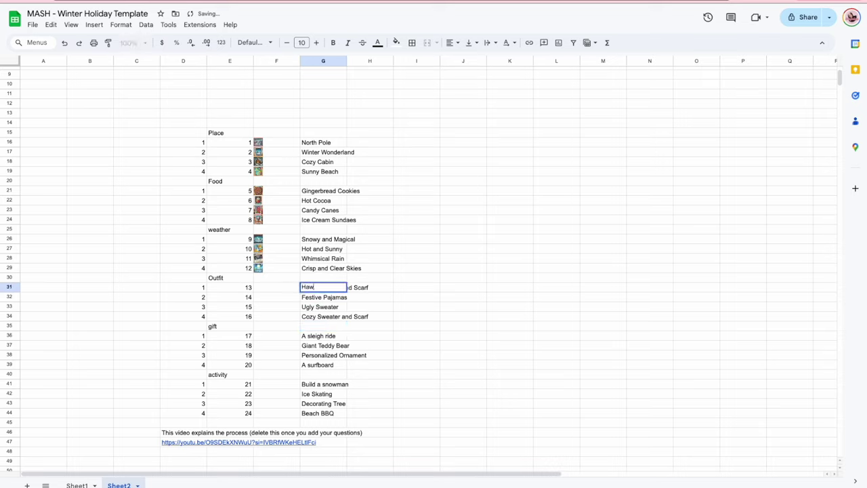
{"action": "type", "text": "aiian Shirt and"}
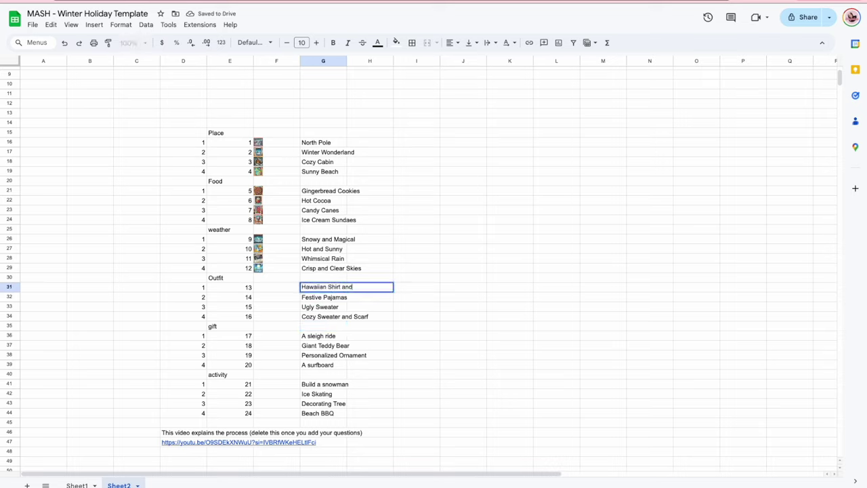
{"action": "type", "text": " Flip Flops"}
{"action": "key", "text": "Return"}
Insert the Hawaiian shirt card from the MASH Christmas Cards folder as an in-cell image in F31.
{"action": "left_click", "coordinate": [287, 288]}
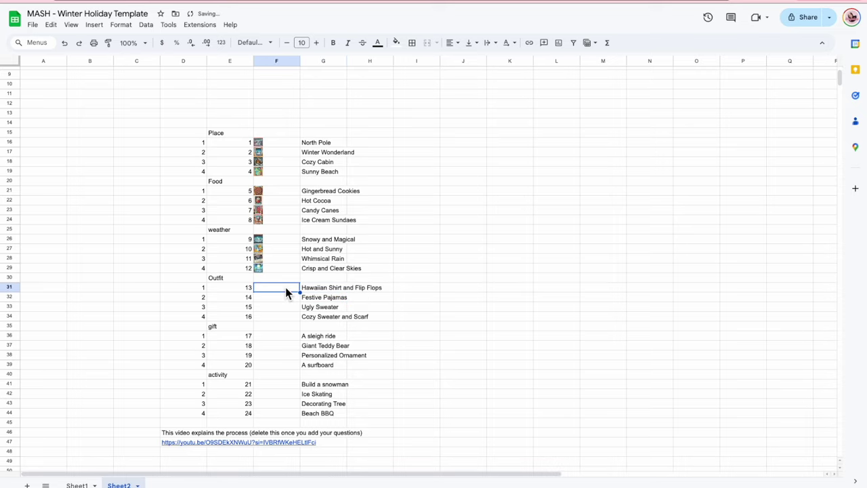
{"action": "left_click", "coordinate": [94, 25]}
{"action": "mouse_move", "coordinate": [130, 164]}
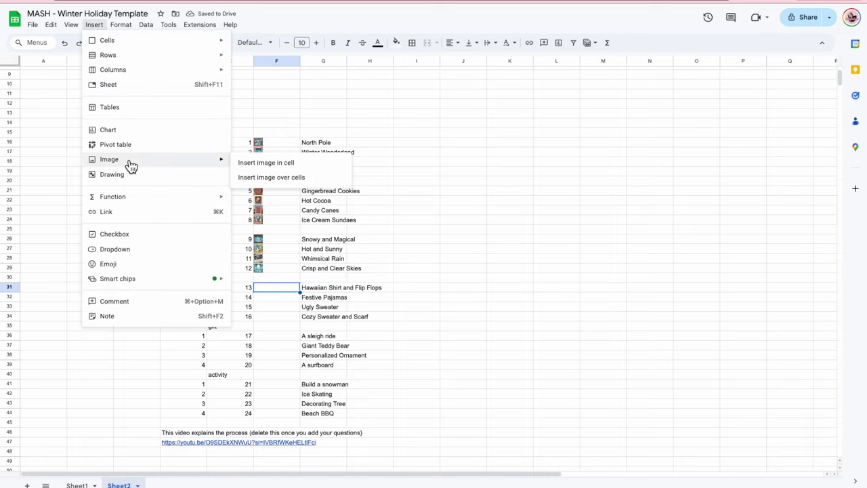
{"action": "left_click", "coordinate": [315, 162]}
{"action": "key", "text": "super+Tab"}
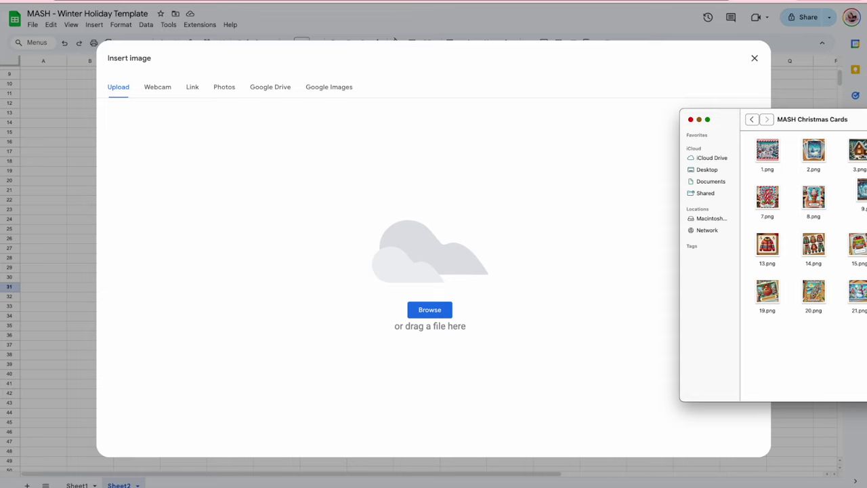
{"action": "left_click_drag", "start_coordinate": [767, 151], "coordinate": [488, 248]}
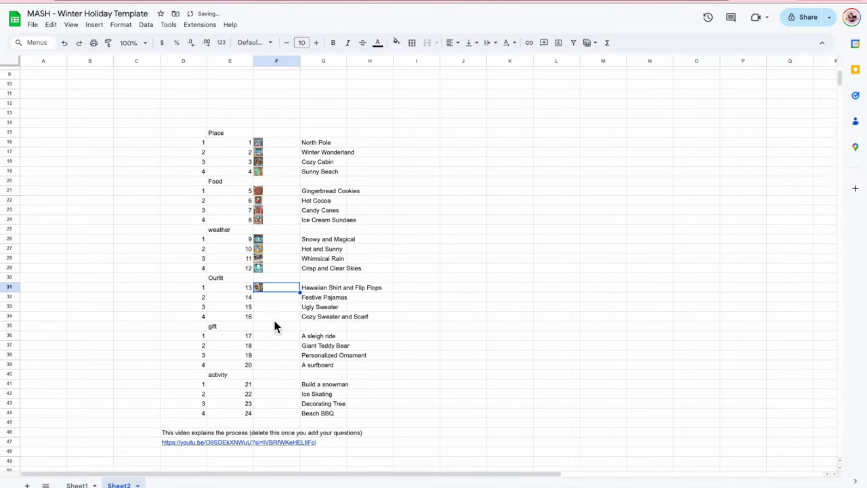
Insert 13.png from the MASH Christmas Cards folder as an in-cell image in F34, beside Cozy Sweater and Scarf.
{"action": "left_click", "coordinate": [273, 318]}
{"action": "left_click", "coordinate": [95, 25]}
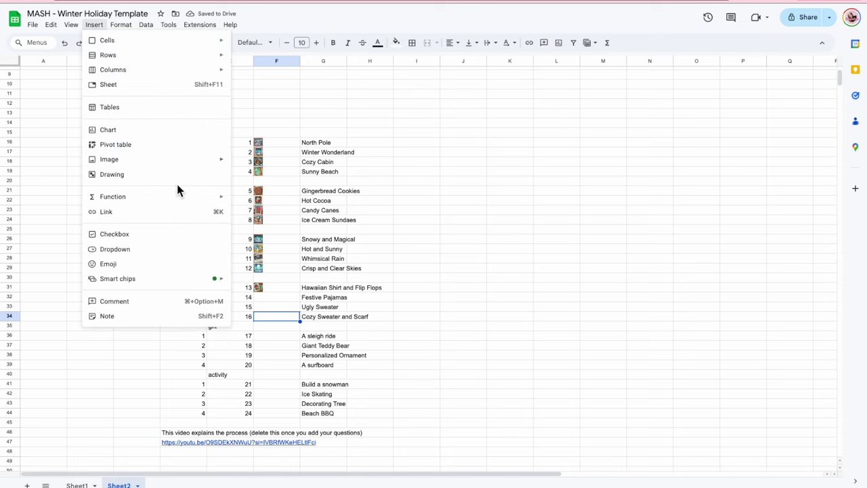
{"action": "mouse_move", "coordinate": [168, 161]}
{"action": "left_click", "coordinate": [273, 166]}
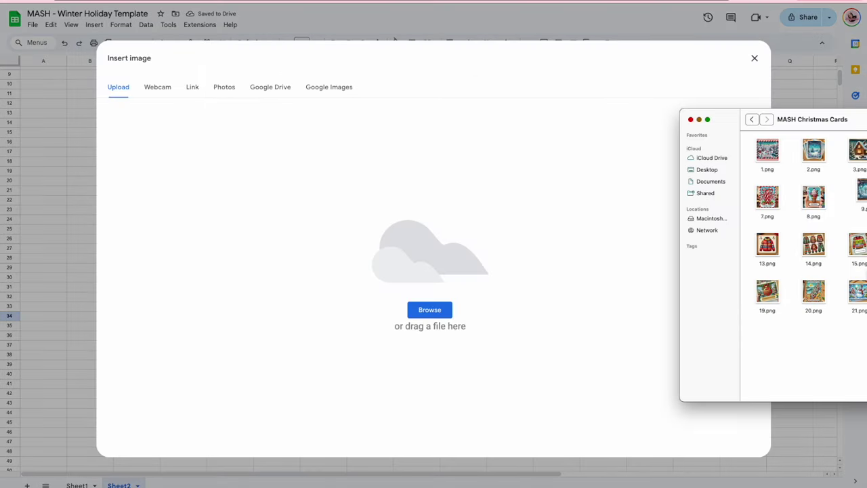
{"action": "left_click_drag", "start_coordinate": [769, 243], "coordinate": [541, 241]}
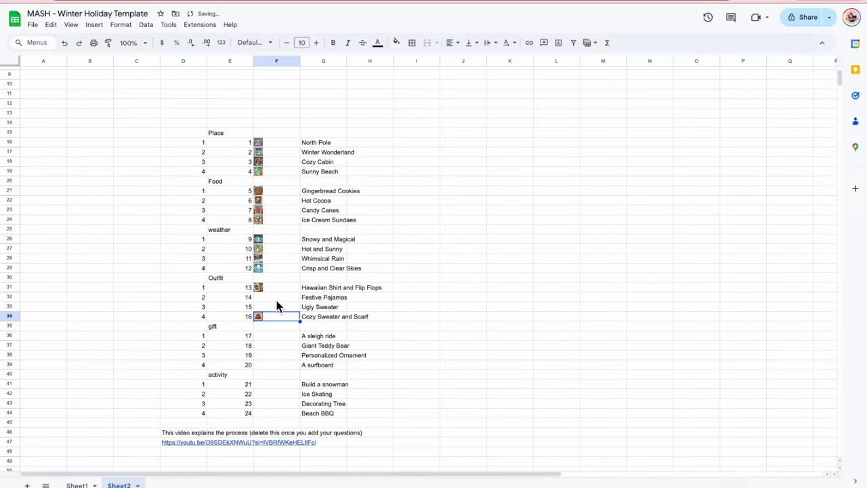
Insert 14.png from the MASH Christmas Cards folder as an in-cell image in F32, beside Festive Pajamas.
{"action": "left_click", "coordinate": [276, 299]}
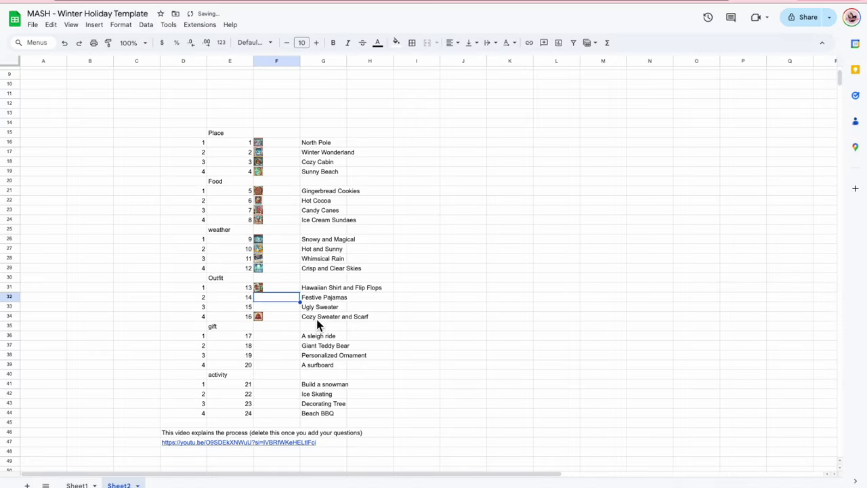
{"action": "left_click", "coordinate": [98, 27]}
{"action": "mouse_move", "coordinate": [135, 165]}
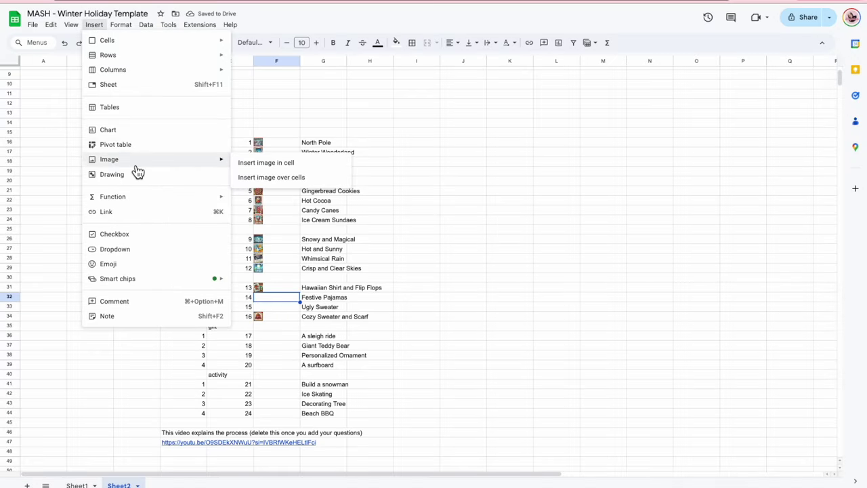
{"action": "left_click", "coordinate": [252, 166]}
{"action": "left_click_drag", "start_coordinate": [813, 243], "coordinate": [399, 281]}
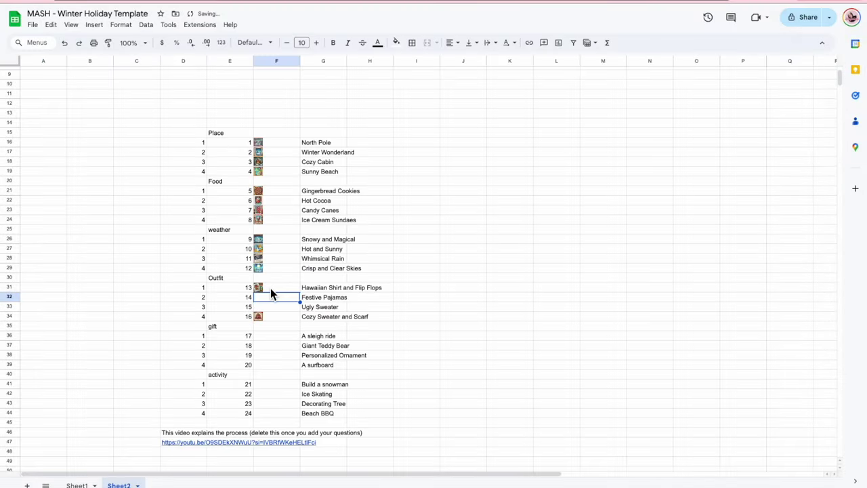
Insert 15.png from the MASH Christmas Cards folder as an in-cell image in F33, beside Ugly Sweater.
{"action": "left_click", "coordinate": [268, 306]}
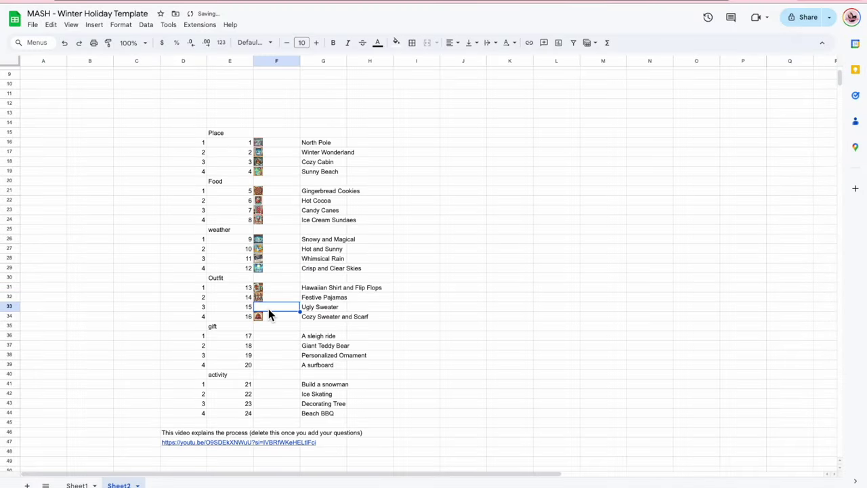
{"action": "left_click", "coordinate": [91, 27]}
{"action": "mouse_move", "coordinate": [134, 163]}
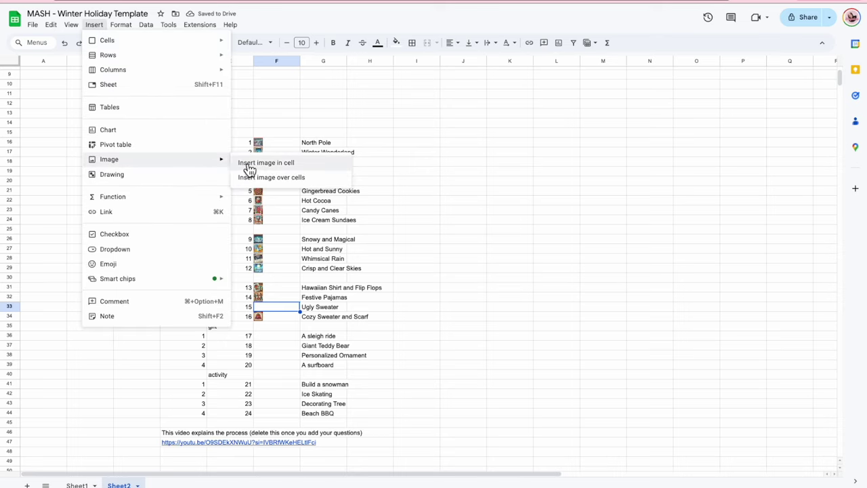
{"action": "left_click", "coordinate": [283, 163]}
{"action": "key", "text": "super+Tab"}
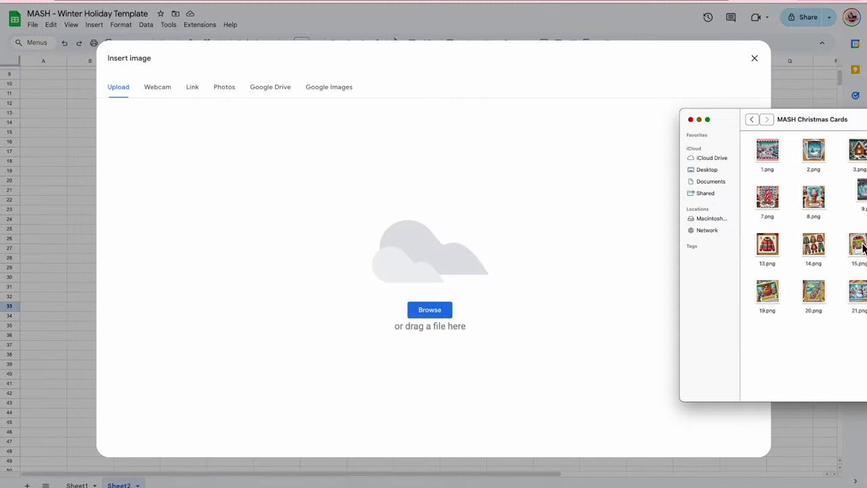
{"action": "left_click_drag", "start_coordinate": [862, 247], "coordinate": [513, 267]}
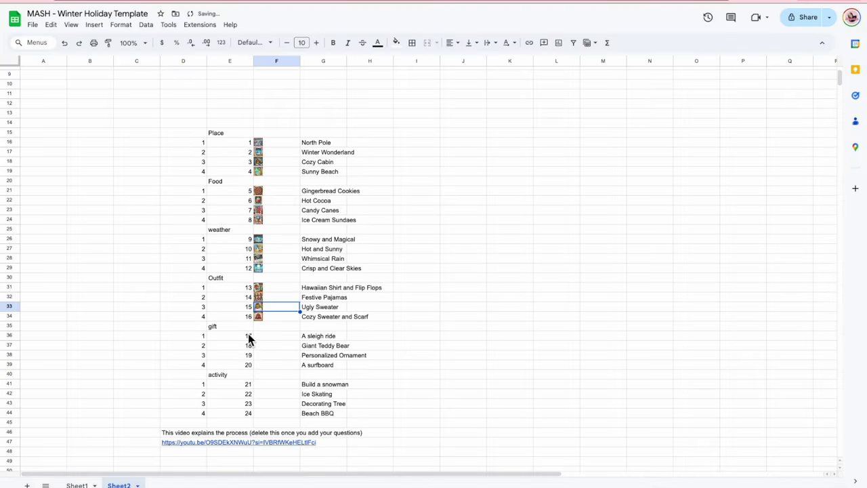
Check on Sheet1 how the weather and outfit result cards display.
{"action": "left_click", "coordinate": [264, 299]}
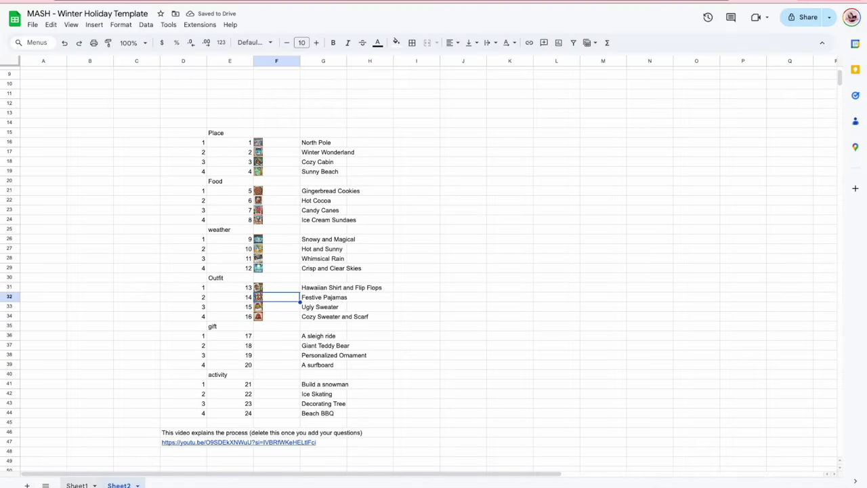
{"action": "left_click", "coordinate": [76, 485]}
{"action": "scroll", "coordinate": [201, 363], "scroll_direction": "down", "scroll_amount": 2}
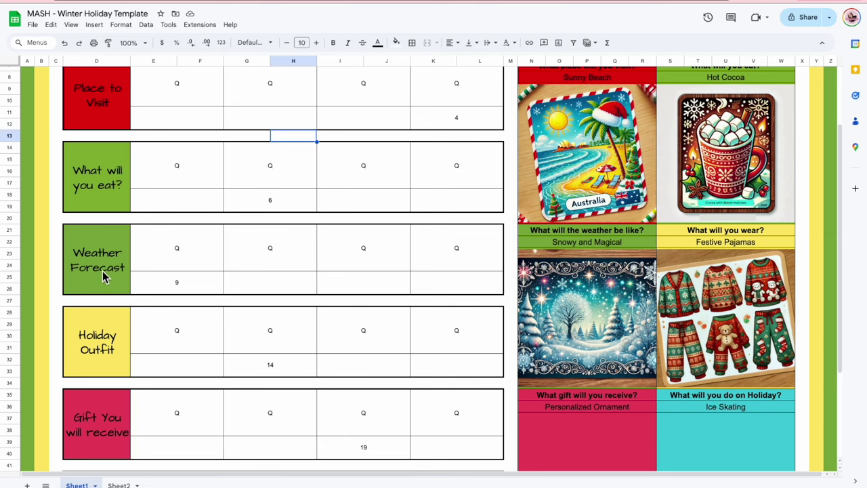
On Sheet2, insert the sleigh card from the MASH Christmas Cards folder as an in-cell image in F36, beside A sleigh ride.
{"action": "left_click", "coordinate": [121, 485]}
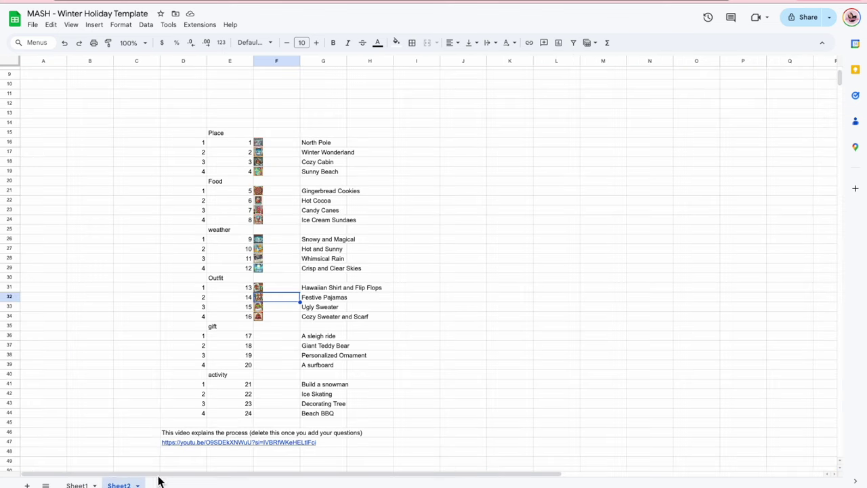
{"action": "left_click", "coordinate": [287, 336]}
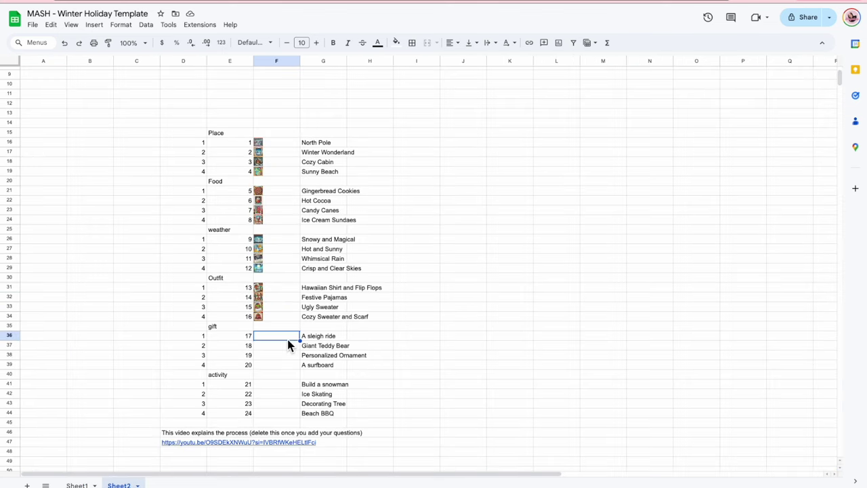
{"action": "left_click", "coordinate": [90, 25]}
{"action": "mouse_move", "coordinate": [126, 159]}
{"action": "left_click", "coordinate": [267, 164]}
{"action": "left_click_drag", "start_coordinate": [814, 150], "coordinate": [556, 254]}
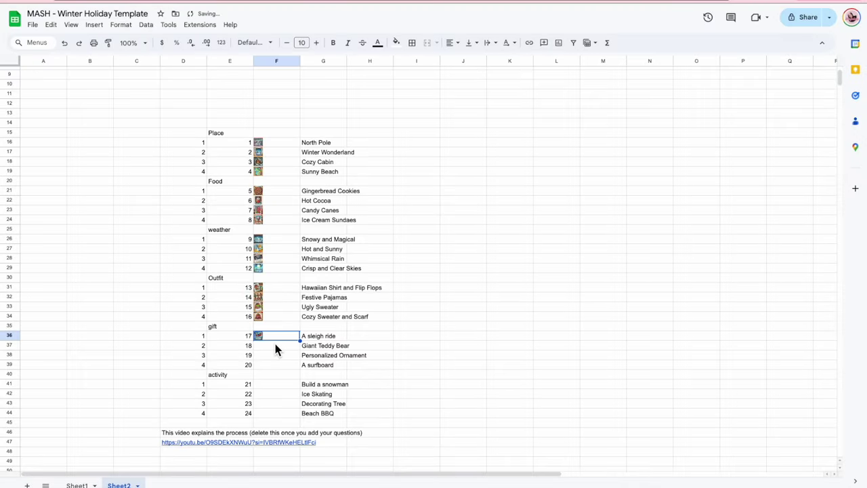
Insert the teddy bear card from the MASH Christmas Cards folder as an in-cell image in F37, beside Giant Teddy Bear.
{"action": "left_click", "coordinate": [275, 345]}
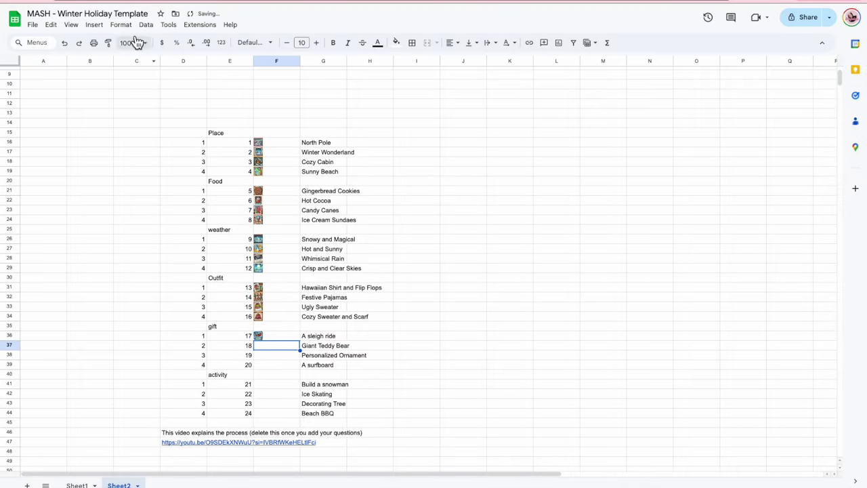
{"action": "left_click", "coordinate": [94, 25]}
{"action": "mouse_move", "coordinate": [169, 165]}
{"action": "left_click", "coordinate": [284, 164]}
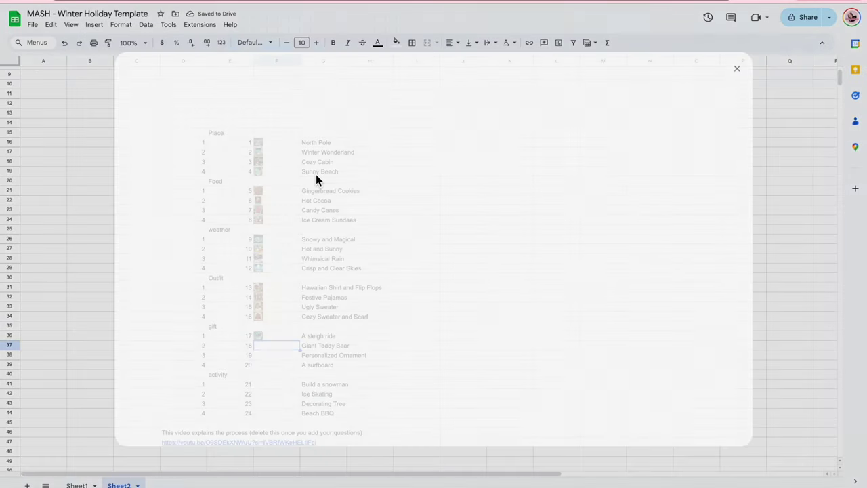
{"action": "left_click", "coordinate": [429, 310]}
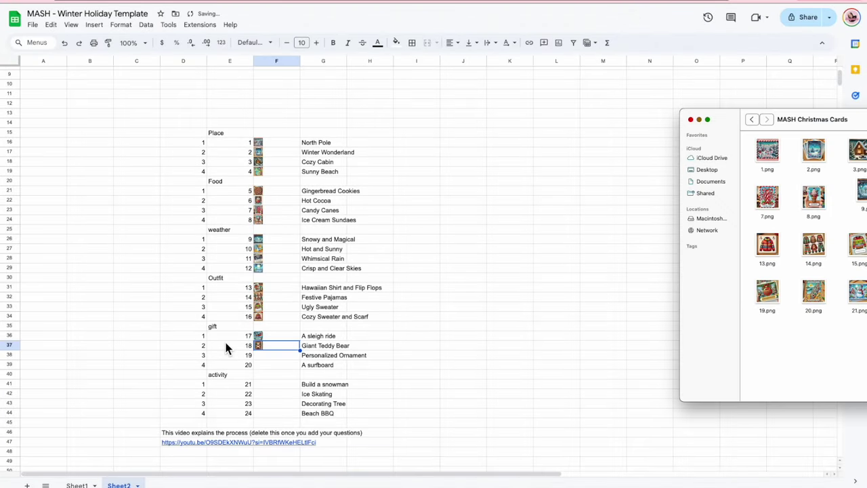
Insert 19.png from the MASH Christmas Cards folder as an in-cell image in F38, beside Personalized Ornament.
{"action": "left_click", "coordinate": [287, 357]}
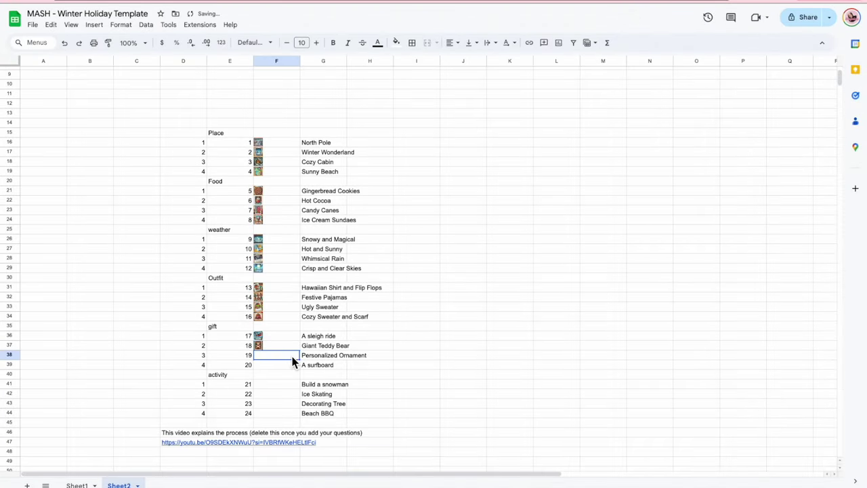
{"action": "left_click", "coordinate": [94, 24]}
{"action": "mouse_move", "coordinate": [223, 170]}
{"action": "left_click", "coordinate": [271, 160]}
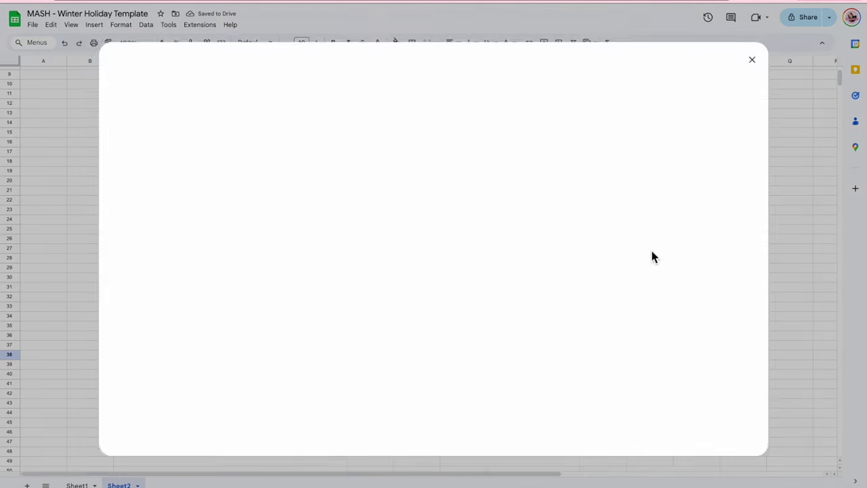
{"action": "left_click_drag", "start_coordinate": [777, 298], "coordinate": [440, 309]}
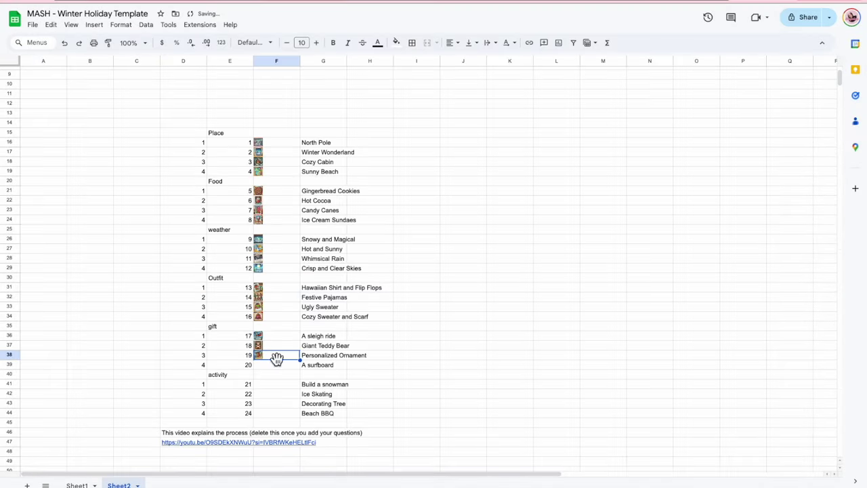
Insert 20.png from the MASH Christmas Cards folder as an in-cell image in F39, beside A surfboard.
{"action": "left_click", "coordinate": [275, 365]}
{"action": "left_click", "coordinate": [94, 24]}
{"action": "mouse_move", "coordinate": [203, 162]}
{"action": "left_click", "coordinate": [265, 162]}
{"action": "left_click_drag", "start_coordinate": [815, 293], "coordinate": [491, 237]}
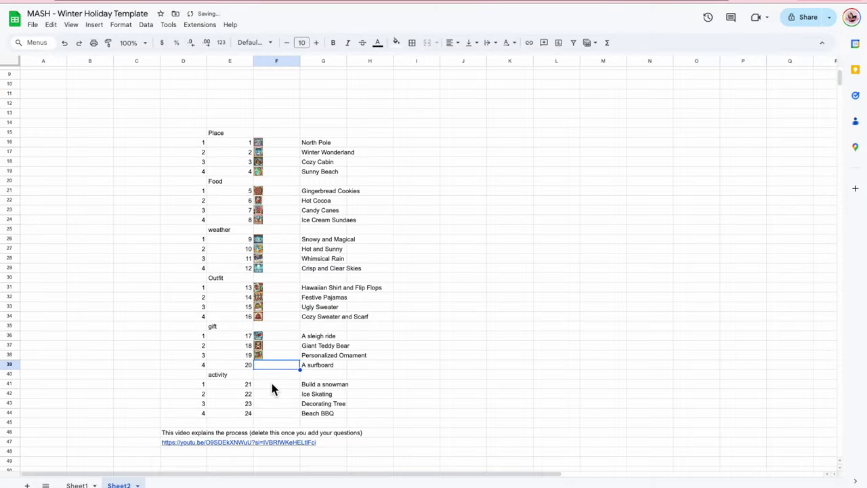
On Sheet2, insert 21.png from the MASH Christmas Cards folder as an in-cell image in F41, beside Build a snowman.
{"action": "left_click", "coordinate": [274, 384]}
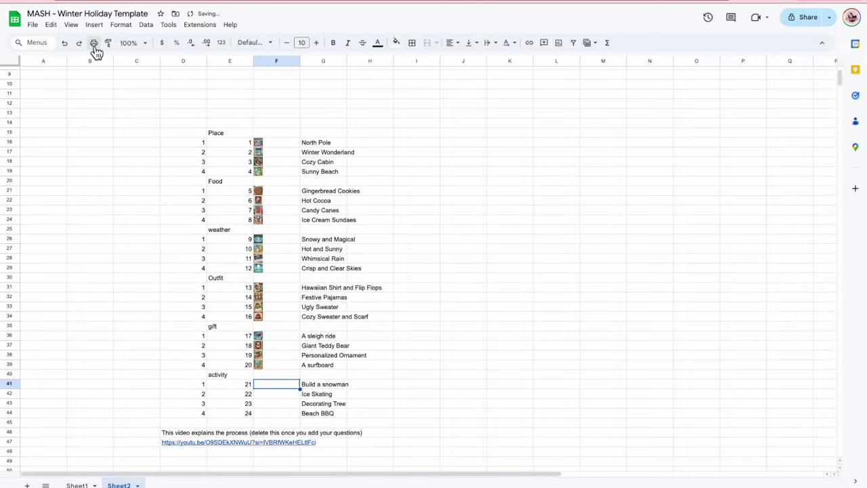
{"action": "left_click", "coordinate": [94, 24]}
{"action": "mouse_move", "coordinate": [151, 158]}
{"action": "left_click", "coordinate": [270, 164]}
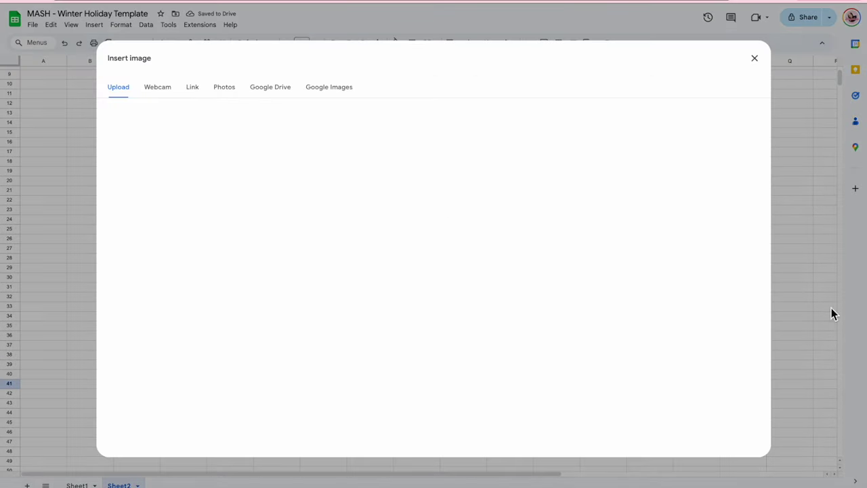
{"action": "key", "text": "super+Tab"}
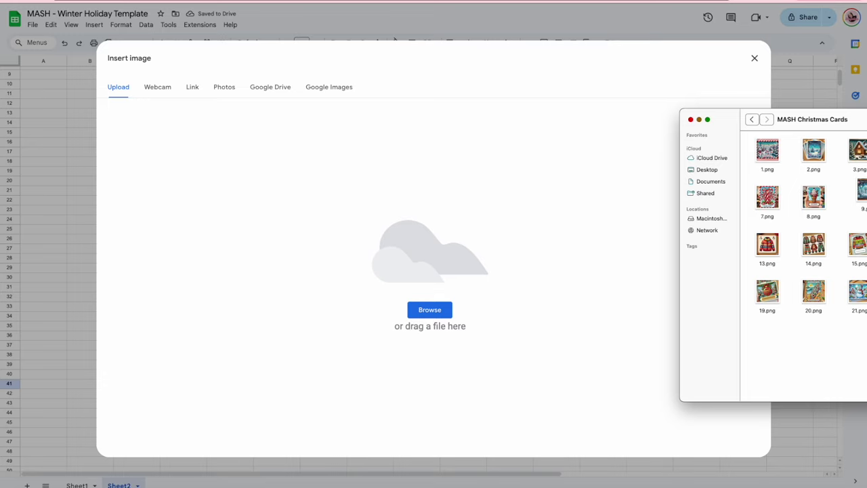
{"action": "left_click_drag", "start_coordinate": [858, 292], "coordinate": [498, 230]}
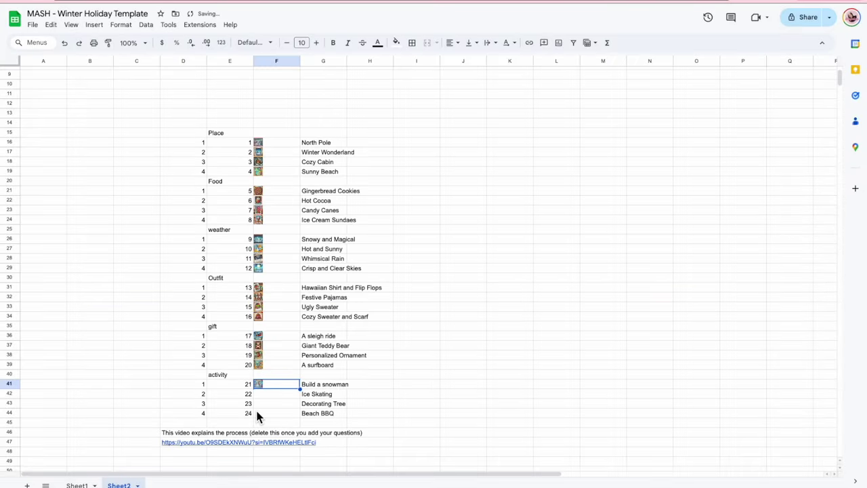
Insert the ice skating card from the MASH Christmas Cards folder as an in-cell image in F42, beside Ice Skating.
{"action": "left_click", "coordinate": [268, 393]}
{"action": "left_click", "coordinate": [95, 25]}
{"action": "mouse_move", "coordinate": [129, 159]}
{"action": "left_click", "coordinate": [277, 163]}
{"action": "left_click_drag", "start_coordinate": [852, 291], "coordinate": [503, 329]}
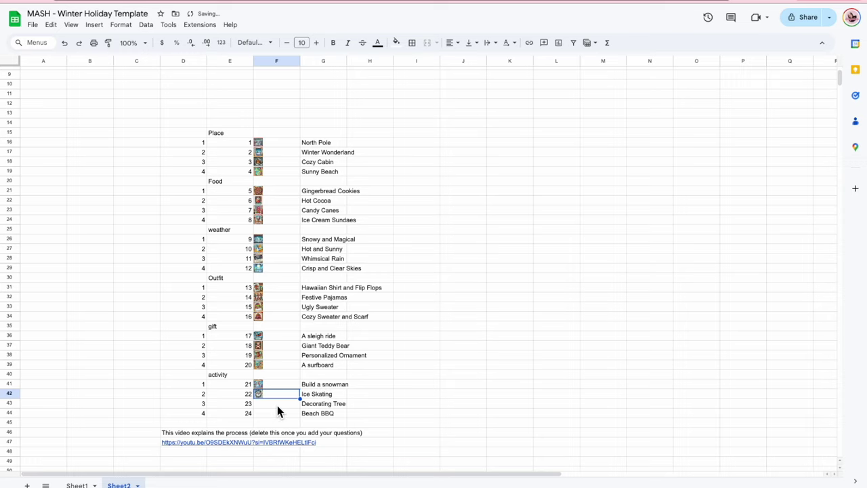
Insert the tree decorating card from the MASH Christmas Cards folder as an in-cell image in F43, beside Decorating Tree.
{"action": "left_click", "coordinate": [277, 405]}
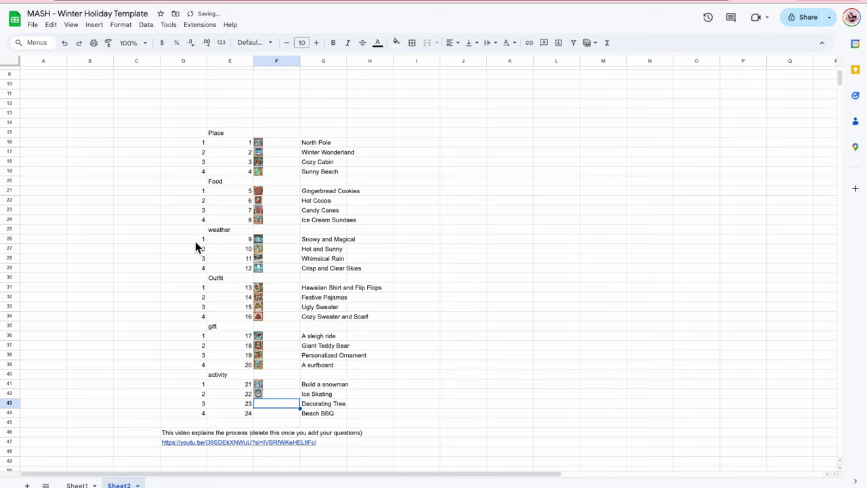
{"action": "left_click", "coordinate": [96, 24]}
{"action": "mouse_move", "coordinate": [142, 166]}
{"action": "left_click", "coordinate": [266, 162]}
{"action": "left_click_drag", "start_coordinate": [766, 149], "coordinate": [511, 296]}
Insert the beach BBQ card as an in-cell image in F44, beside Beach BBQ, and close the MASH Christmas Cards folder.
{"action": "left_click", "coordinate": [263, 412]}
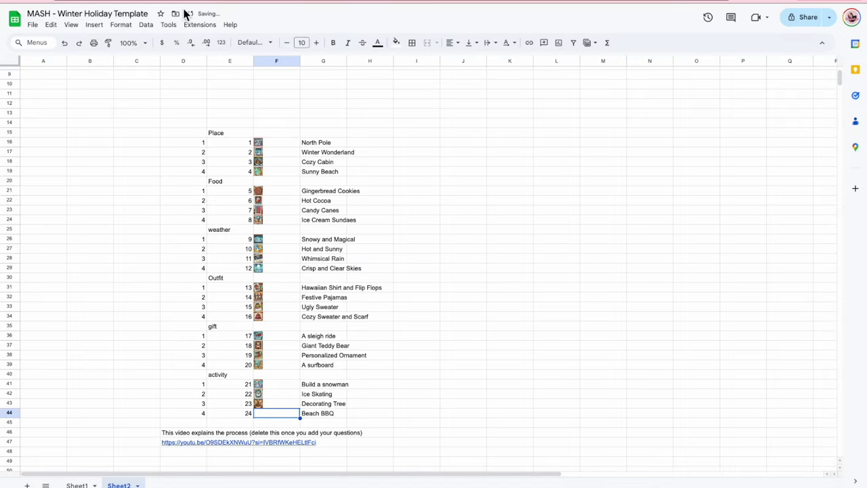
{"action": "left_click", "coordinate": [95, 25]}
{"action": "mouse_move", "coordinate": [190, 170]}
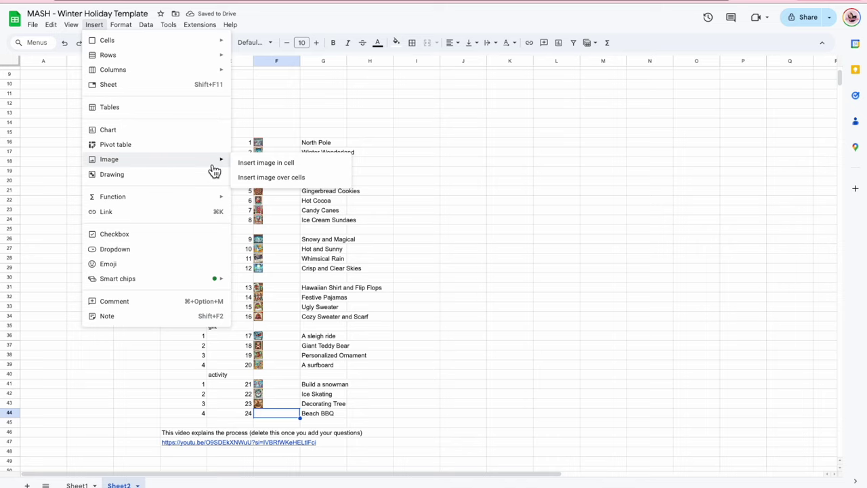
{"action": "left_click", "coordinate": [285, 163]}
{"action": "left_click_drag", "start_coordinate": [766, 150], "coordinate": [548, 325]}
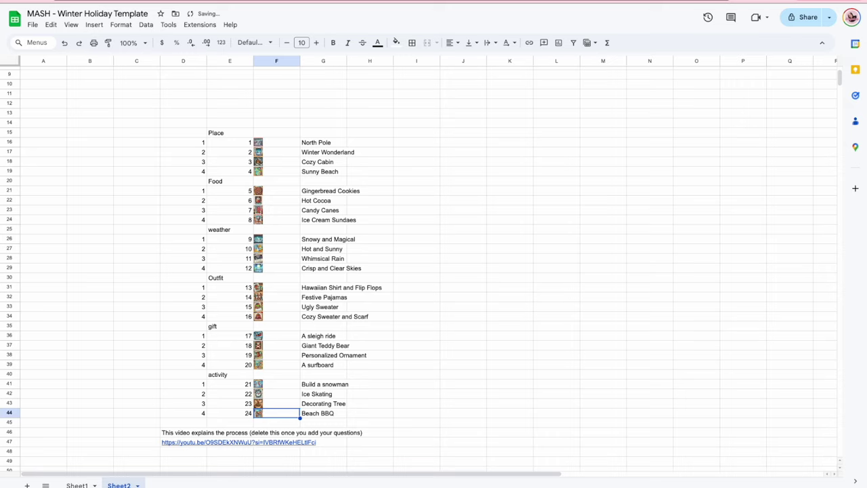
{"action": "key", "text": "super+Tab"}
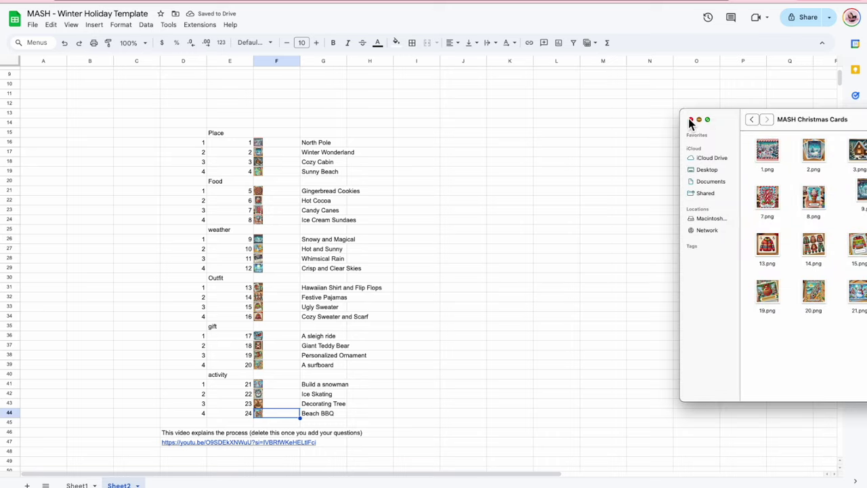
{"action": "left_click", "coordinate": [690, 120]}
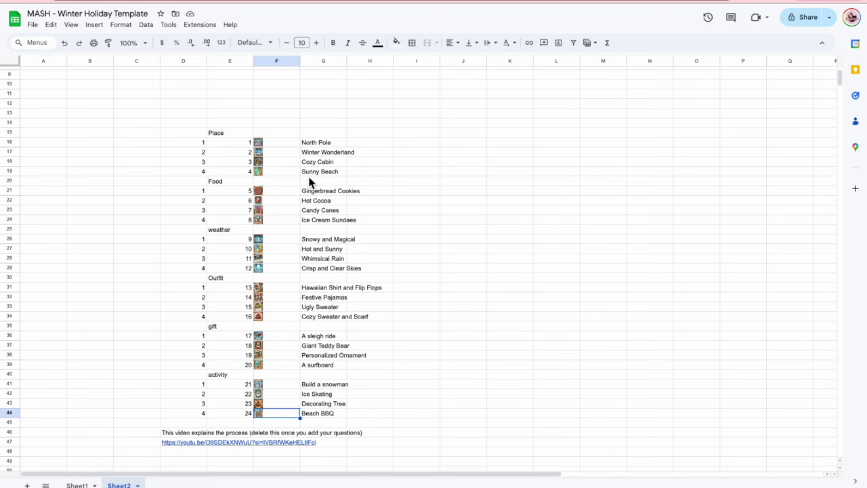
On Sheet1, fill the "What will the weather be like?" question and answer cells with a dark blue sampled from the winter picture.
{"action": "left_click", "coordinate": [77, 485]}
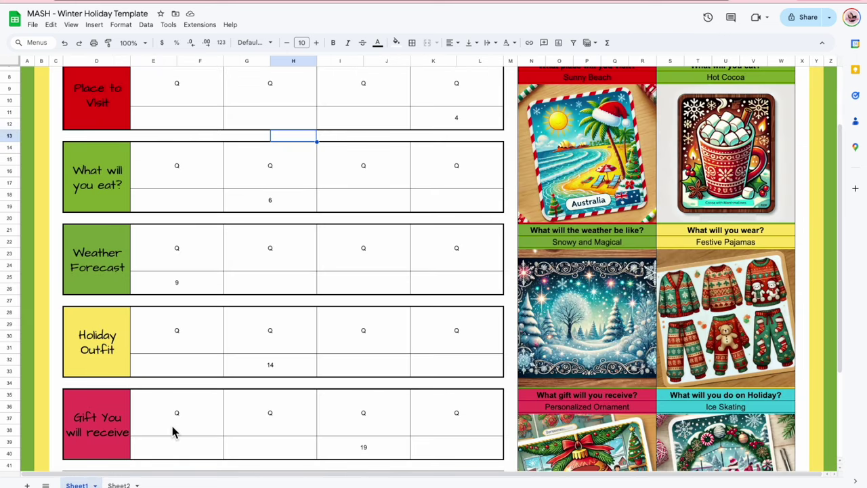
{"action": "scroll", "coordinate": [414, 218], "scroll_direction": "down", "scroll_amount": 5}
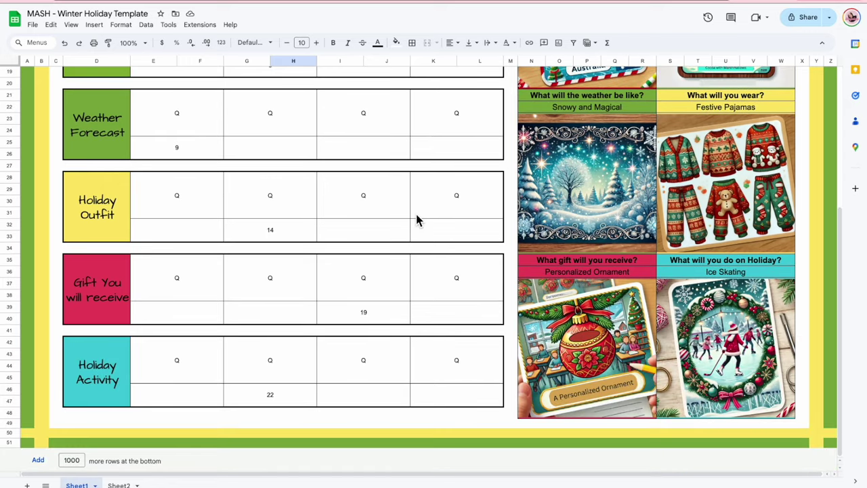
{"action": "scroll", "coordinate": [416, 219], "scroll_direction": "up", "scroll_amount": 7}
{"action": "scroll", "coordinate": [457, 275], "scroll_direction": "down", "scroll_amount": 3}
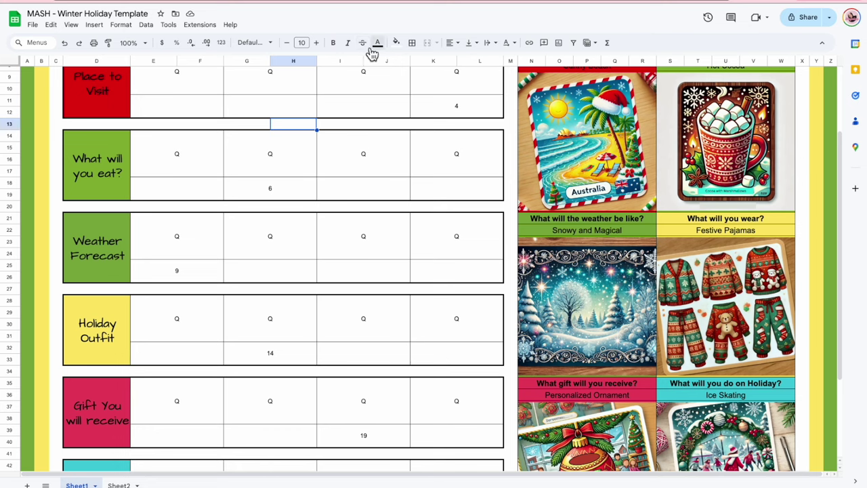
{"action": "scroll", "coordinate": [684, 125], "scroll_direction": "up", "scroll_amount": 2}
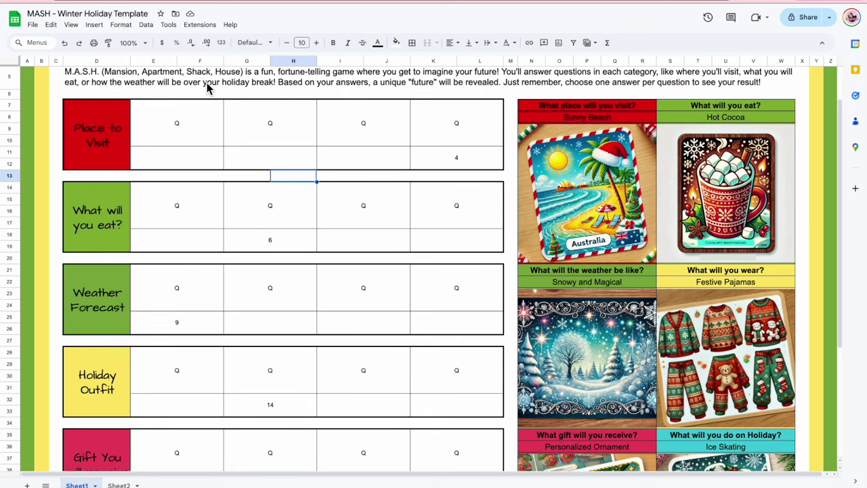
{"action": "left_click_drag", "start_coordinate": [537, 272], "coordinate": [536, 283]}
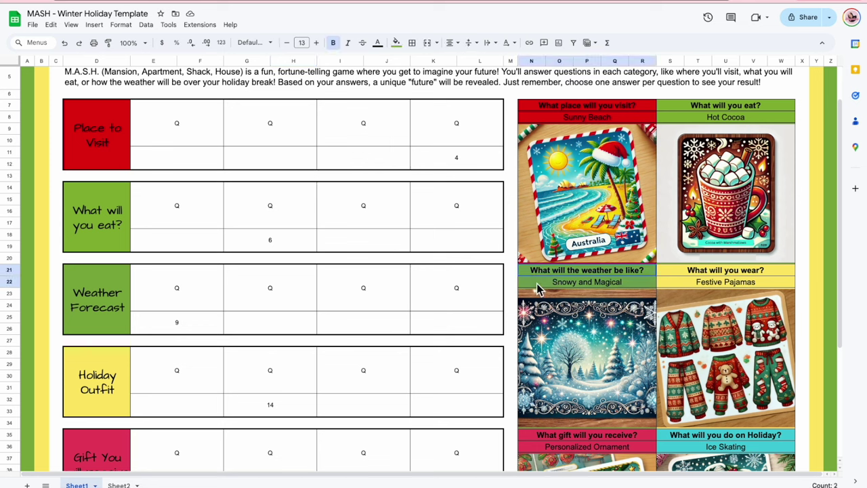
{"action": "left_click", "coordinate": [397, 42]}
{"action": "left_click", "coordinate": [486, 199]}
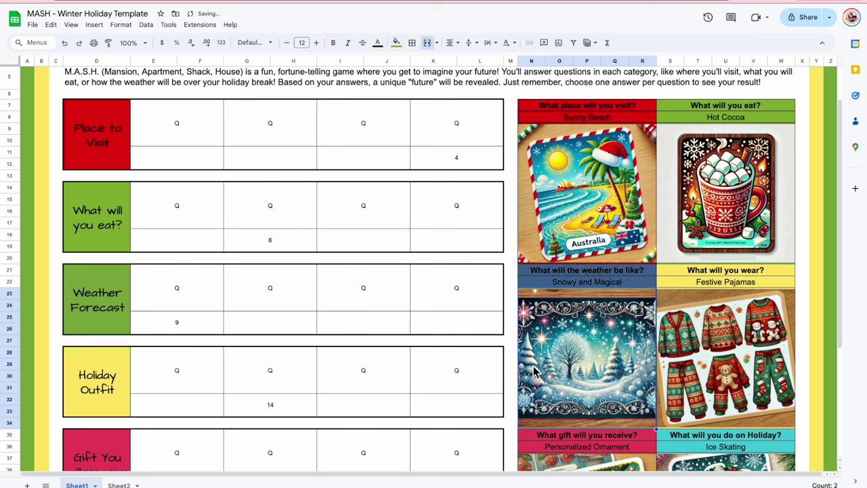
Apply the same dark blue fill to the whole weather result block, picture cell included, and to the Weather Forecast category cell.
{"action": "left_click_drag", "start_coordinate": [535, 279], "coordinate": [589, 366]}
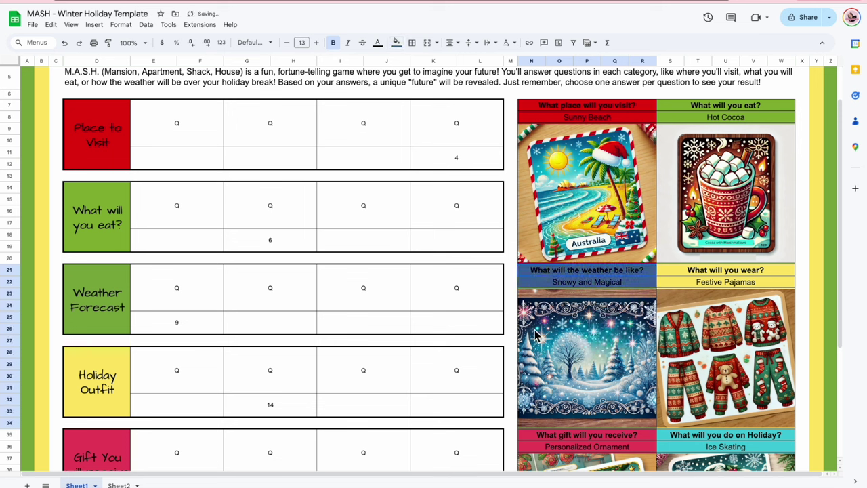
{"action": "left_click", "coordinate": [396, 42]}
{"action": "left_click", "coordinate": [484, 196]}
{"action": "left_click", "coordinate": [122, 322]}
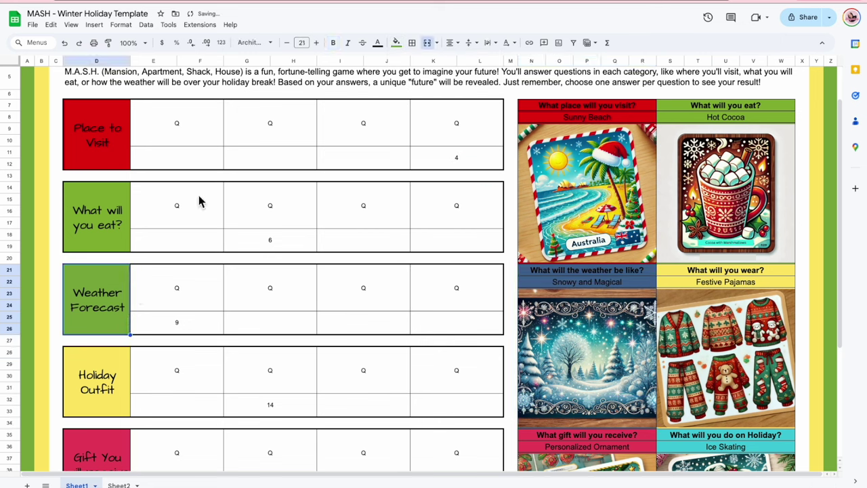
{"action": "left_click", "coordinate": [396, 44]}
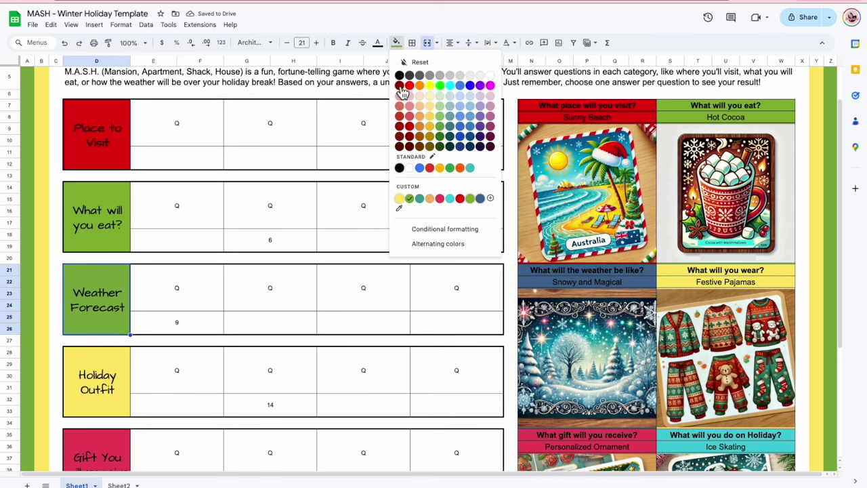
{"action": "left_click", "coordinate": [483, 207]}
{"action": "left_click", "coordinate": [204, 336]}
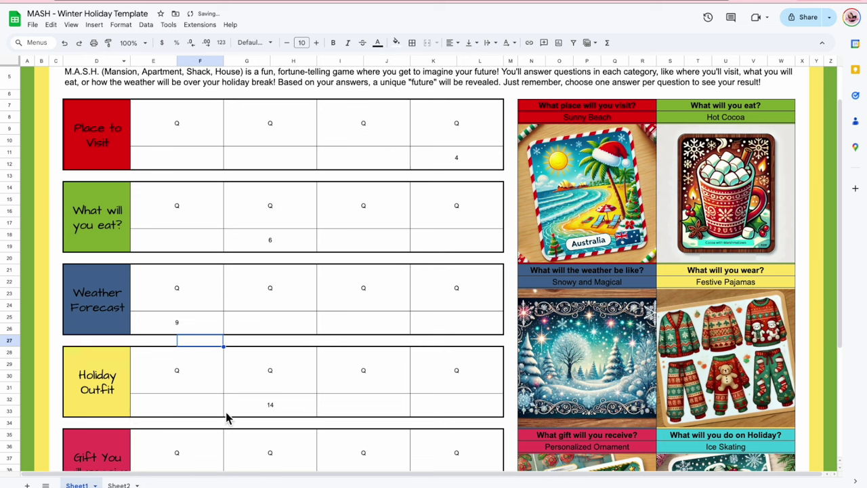
Fill the "What will you wear?" question, answer and picture cells with a tan sampled from the outfit picture.
{"action": "left_click", "coordinate": [701, 329]}
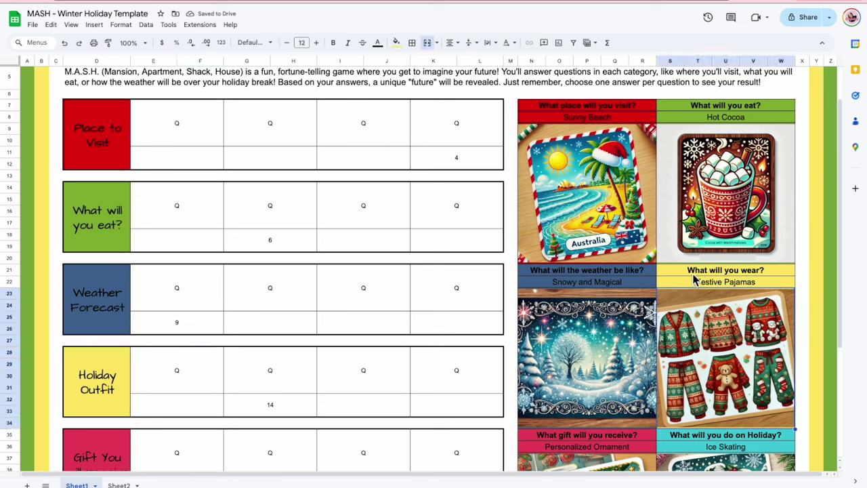
{"action": "left_click_drag", "start_coordinate": [680, 272], "coordinate": [679, 285]}
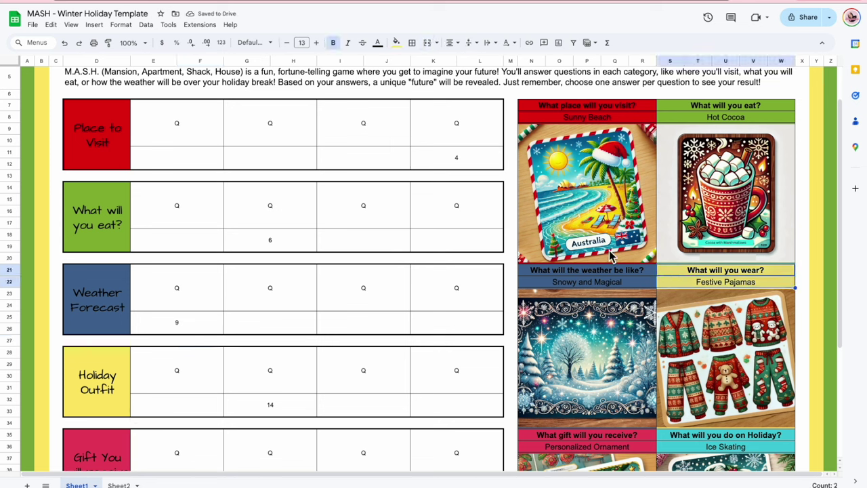
{"action": "left_click", "coordinate": [396, 42]}
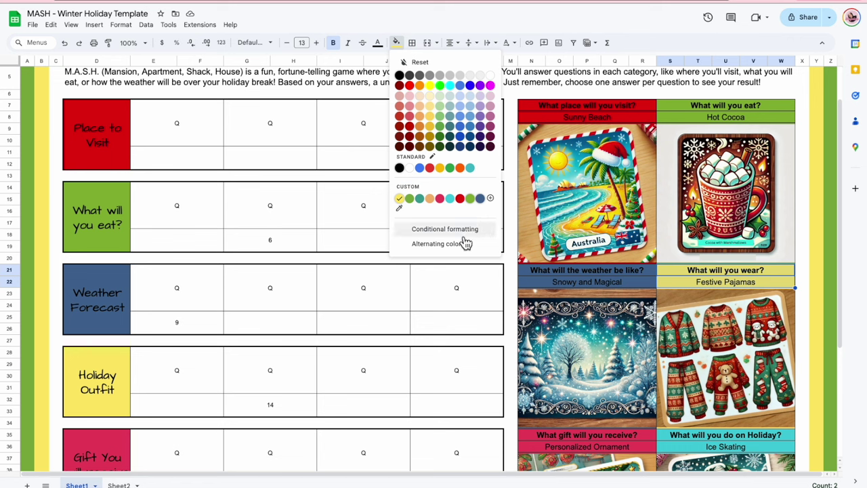
{"action": "left_click", "coordinate": [399, 198]}
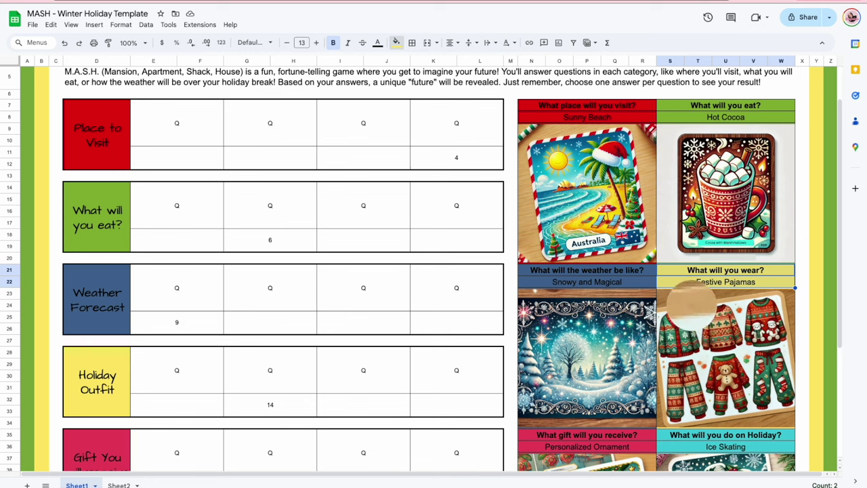
{"action": "left_click_drag", "start_coordinate": [690, 304], "coordinate": [691, 379]}
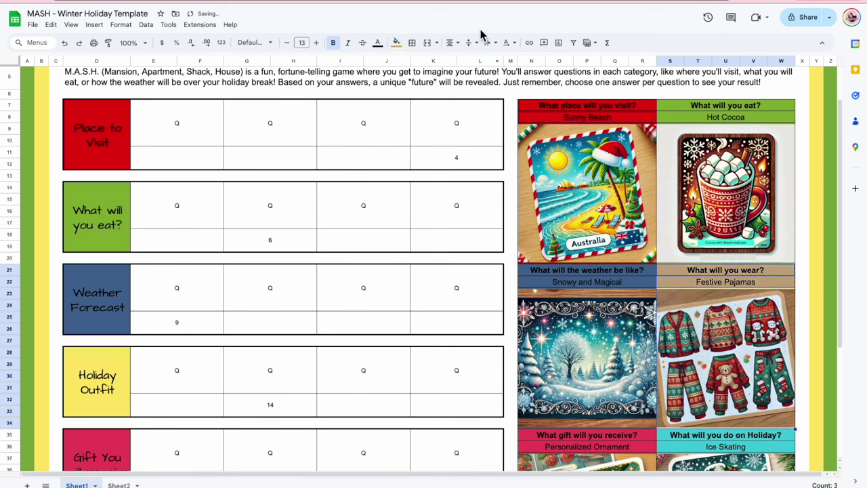
{"action": "left_click", "coordinate": [396, 42]}
{"action": "left_click", "coordinate": [491, 205]}
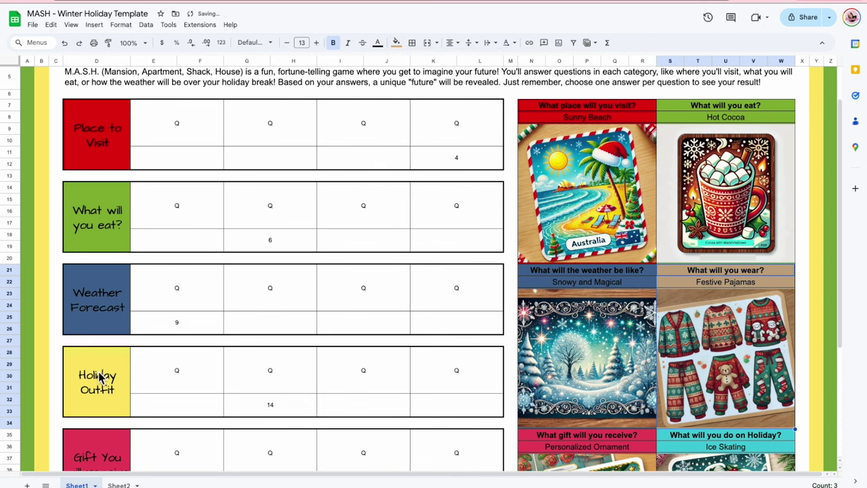
Fill the Holiday Outfit category cell with the same custom tan.
{"action": "left_click", "coordinate": [101, 376]}
{"action": "left_click", "coordinate": [396, 42]}
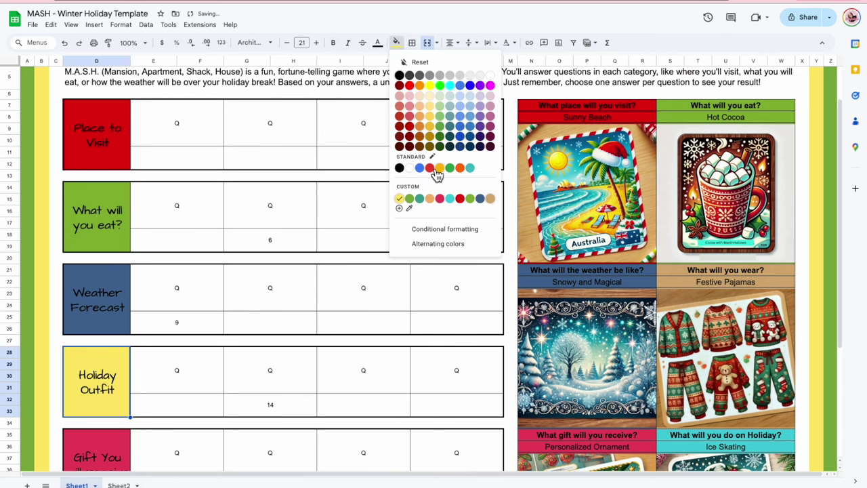
{"action": "left_click", "coordinate": [490, 199]}
Fill the "What gift will you receive?" question, answer and picture cells with a yellow sampled from the ornament picture.
{"action": "scroll", "coordinate": [275, 333], "scroll_direction": "down", "scroll_amount": 2}
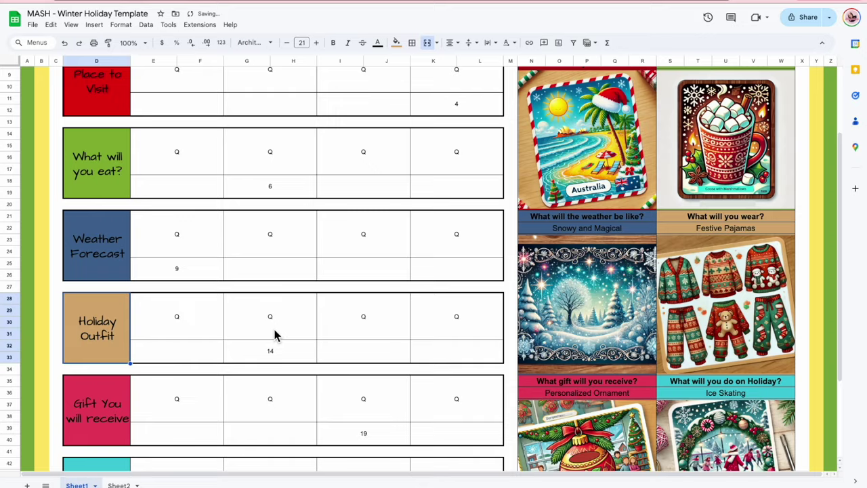
{"action": "scroll", "coordinate": [275, 332], "scroll_direction": "down", "scroll_amount": 3}
{"action": "scroll", "coordinate": [464, 289], "scroll_direction": "up", "scroll_amount": 1}
{"action": "scroll", "coordinate": [542, 298], "scroll_direction": "up", "scroll_amount": 3}
{"action": "scroll", "coordinate": [609, 293], "scroll_direction": "down", "scroll_amount": 5}
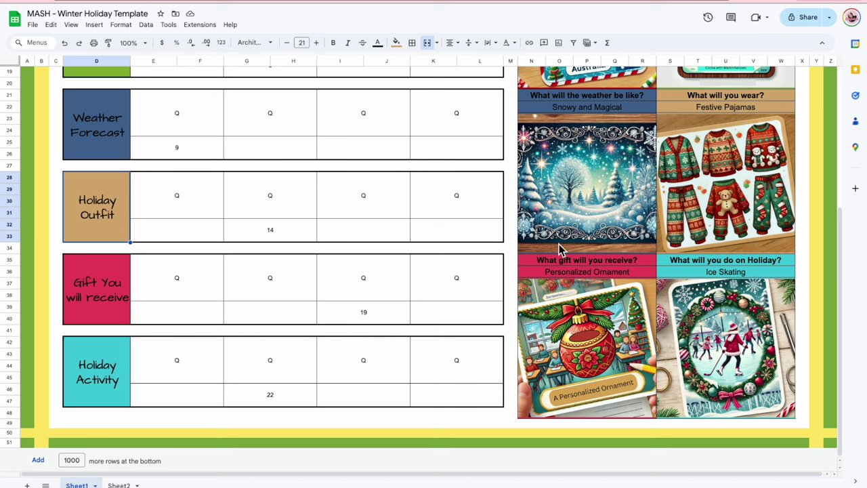
{"action": "left_click", "coordinate": [526, 267]}
{"action": "left_click", "coordinate": [396, 42]}
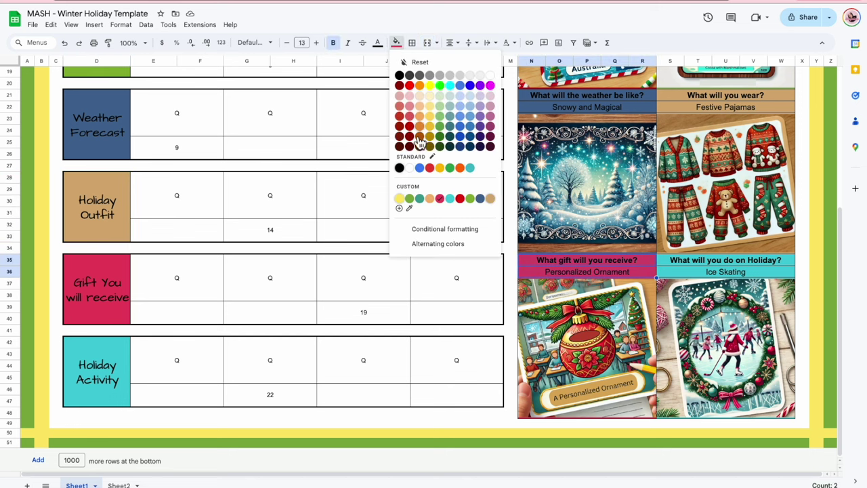
{"action": "left_click", "coordinate": [405, 199]}
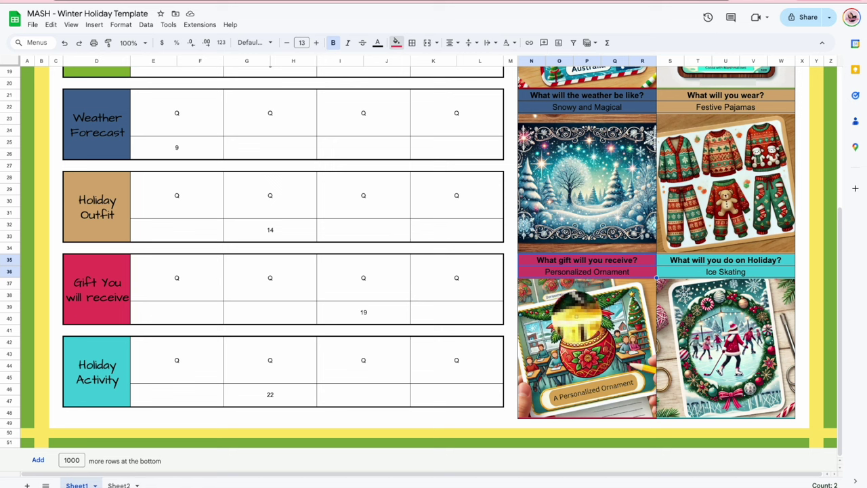
{"action": "left_click_drag", "start_coordinate": [575, 322], "coordinate": [555, 323]}
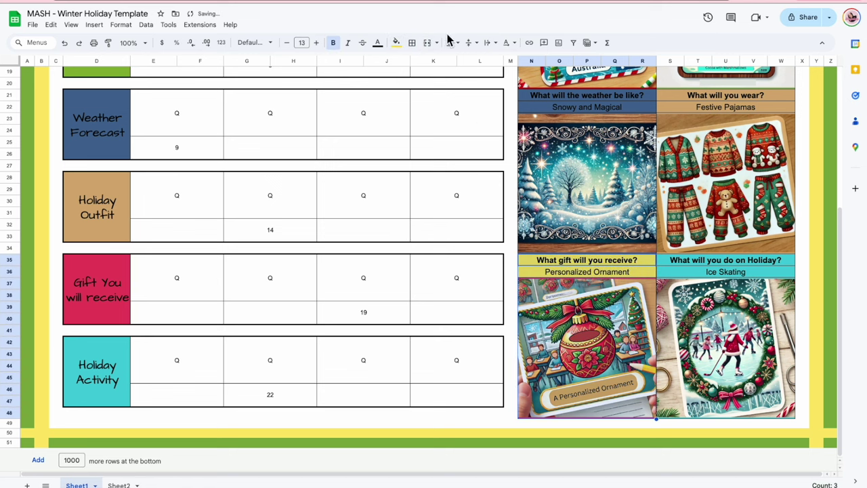
{"action": "left_click", "coordinate": [397, 42]}
{"action": "left_click", "coordinate": [402, 209]}
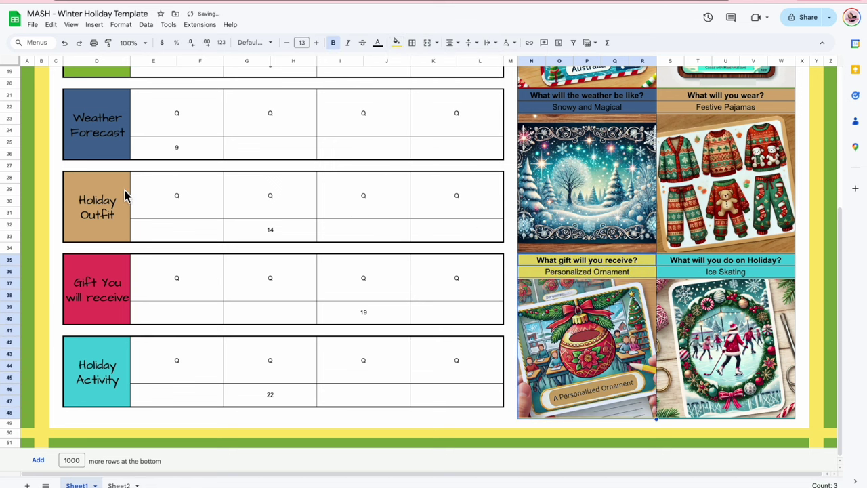
Fill the "Gift You will receive" category cell with the same custom yellow as its result block.
{"action": "left_click", "coordinate": [107, 261]}
{"action": "left_click", "coordinate": [396, 42]}
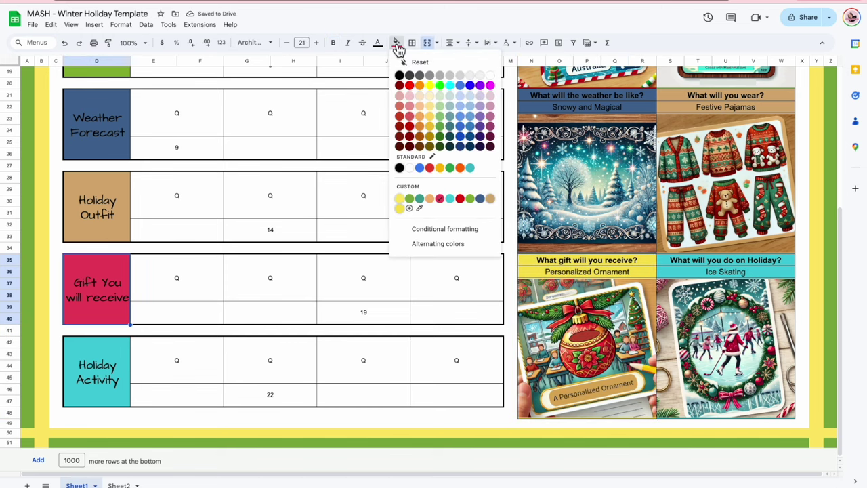
{"action": "left_click", "coordinate": [403, 207]}
{"action": "left_click", "coordinate": [755, 323]}
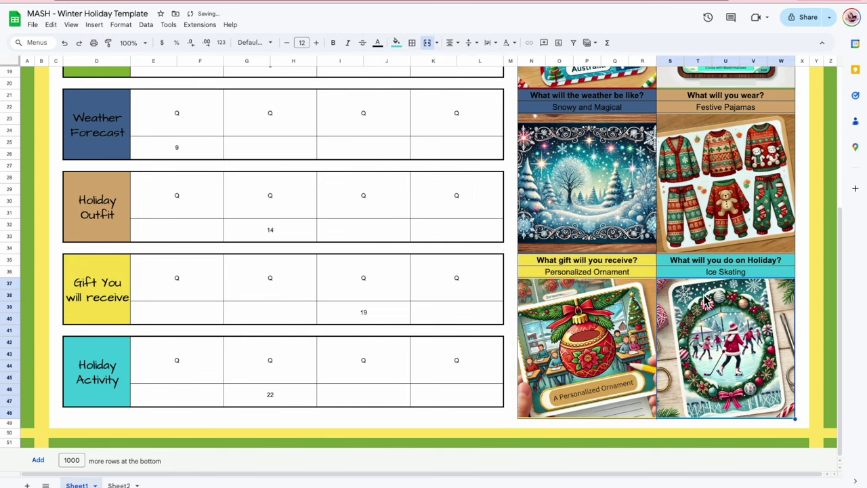
Fill the "What will you do on Holiday?" question and answer cells with a crimson sampled from the ice skating picture.
{"action": "scroll", "coordinate": [704, 310], "scroll_direction": "up", "scroll_amount": 5}
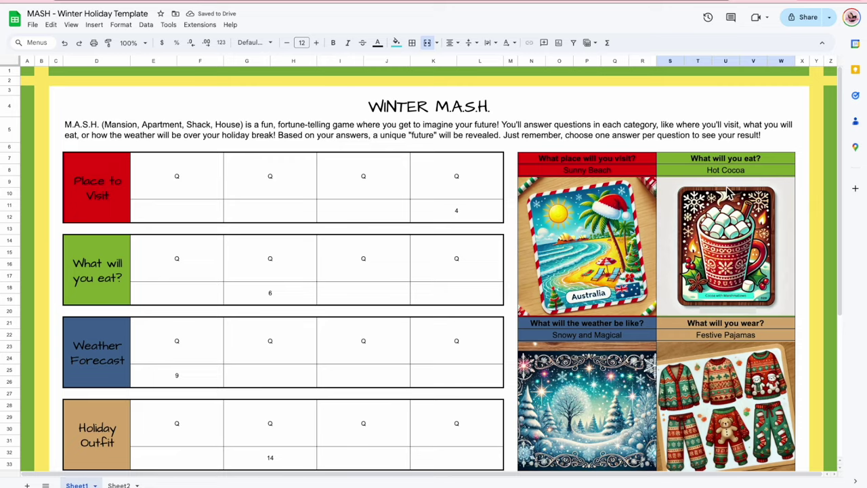
{"action": "scroll", "coordinate": [728, 195], "scroll_direction": "down", "scroll_amount": 3}
{"action": "scroll", "coordinate": [724, 273], "scroll_direction": "down", "scroll_amount": 4}
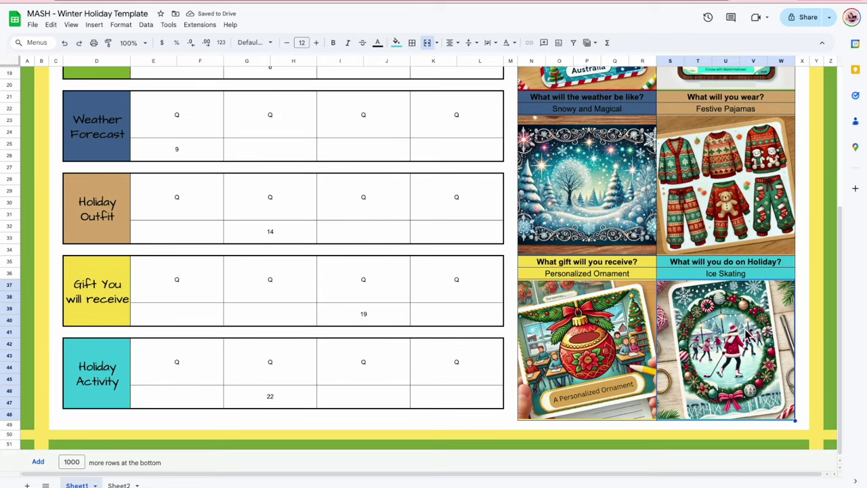
{"action": "left_click", "coordinate": [675, 268]}
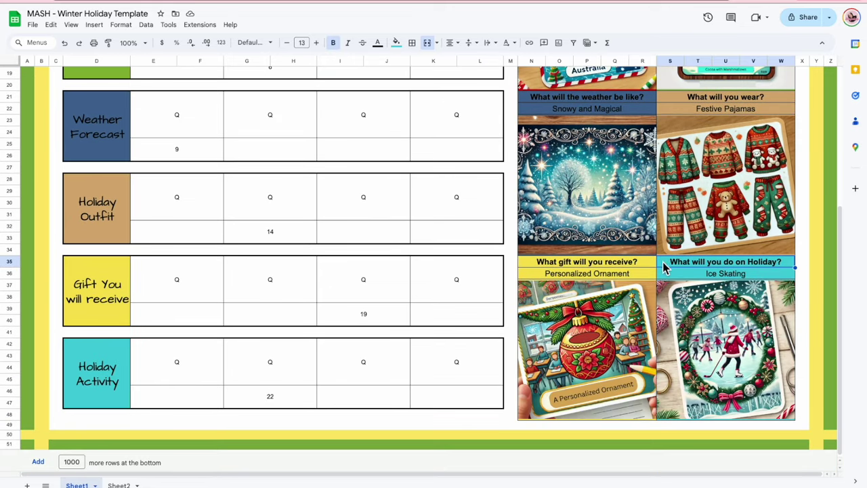
{"action": "mouse_move", "coordinate": [667, 269]}
{"action": "left_mouse_down"}
{"action": "mouse_move", "coordinate": [668, 289]}
{"action": "mouse_move", "coordinate": [664, 258]}
{"action": "left_mouse_up"}
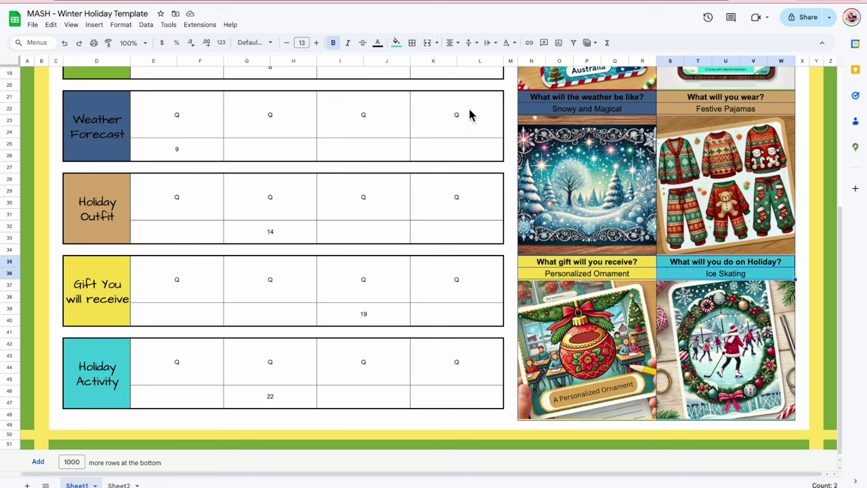
{"action": "left_click", "coordinate": [410, 45]}
{"action": "left_click", "coordinate": [396, 42]}
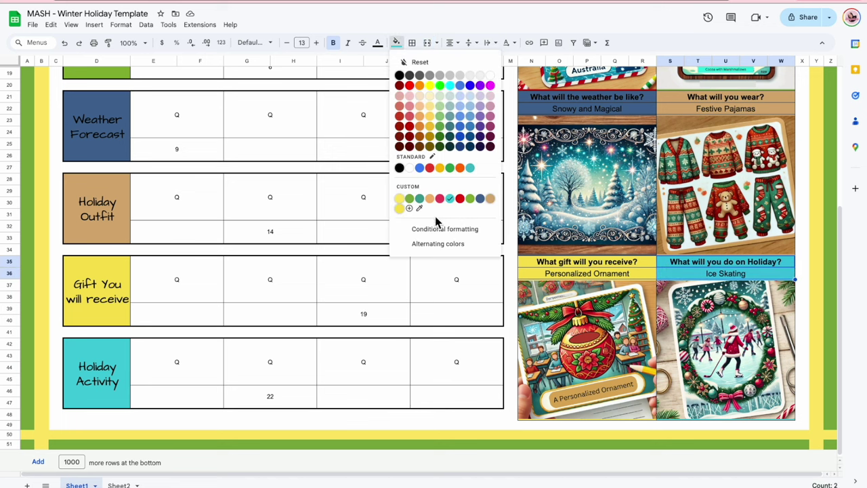
{"action": "left_click", "coordinate": [704, 305]}
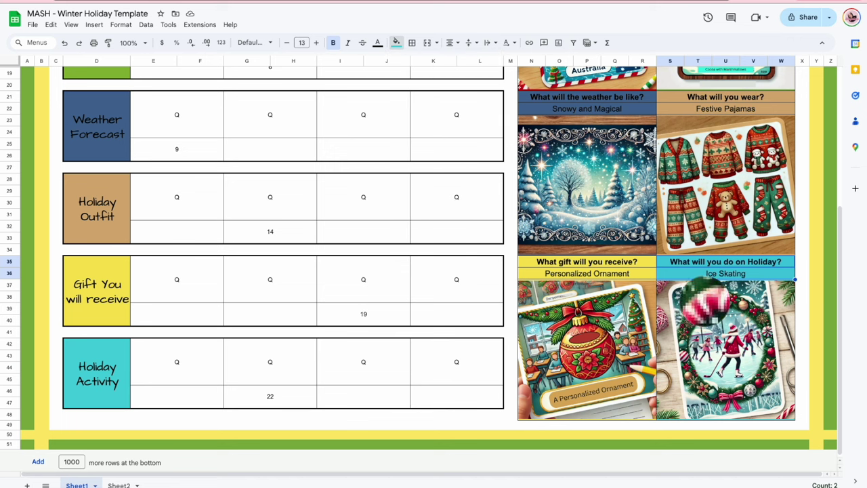
{"action": "key", "text": "ctrl+z"}
{"action": "key", "text": "ctrl+z"}
{"action": "key", "text": "ctrl+z"}
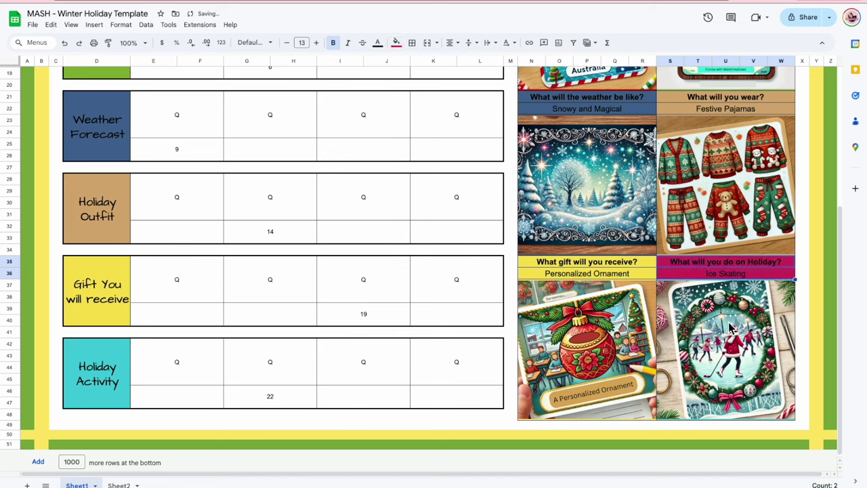
{"action": "key", "text": "ctrl+z"}
{"action": "key", "text": "ctrl+z"}
{"action": "key", "text": "ctrl+z"}
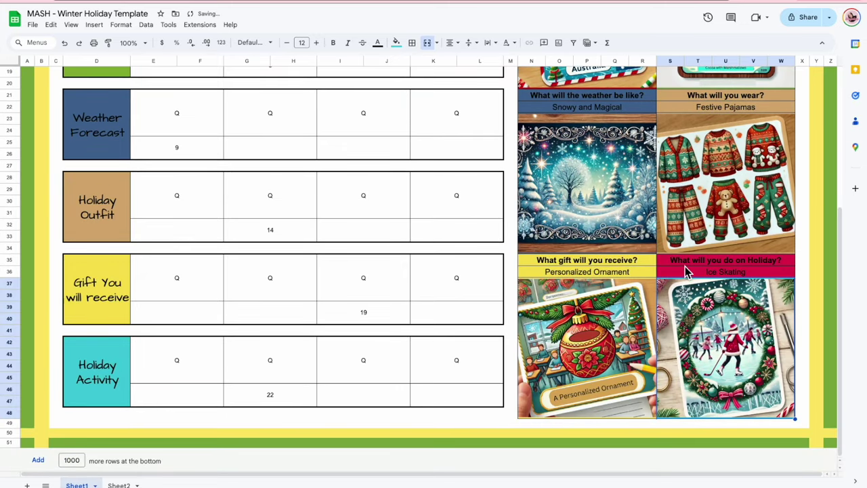
Apply the same custom crimson fill to the whole holiday activity result block, ice skating picture cell included.
{"action": "left_click", "coordinate": [411, 42]}
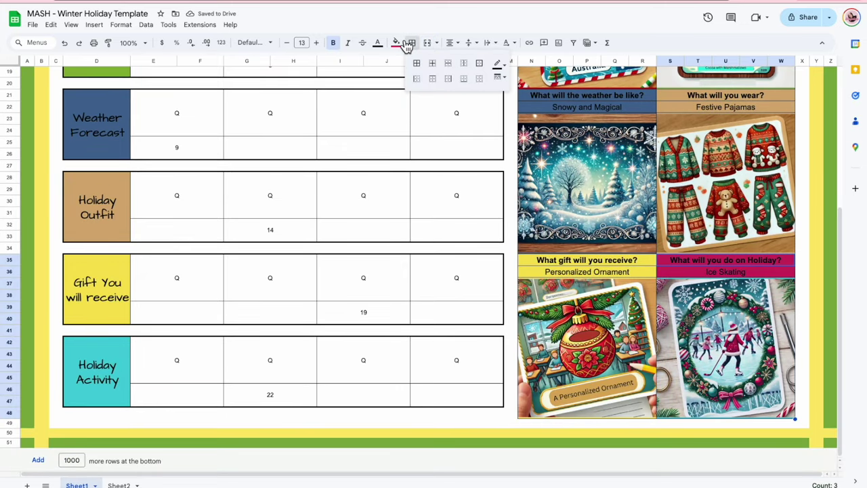
{"action": "left_click", "coordinate": [408, 42]}
{"action": "left_click", "coordinate": [397, 42]}
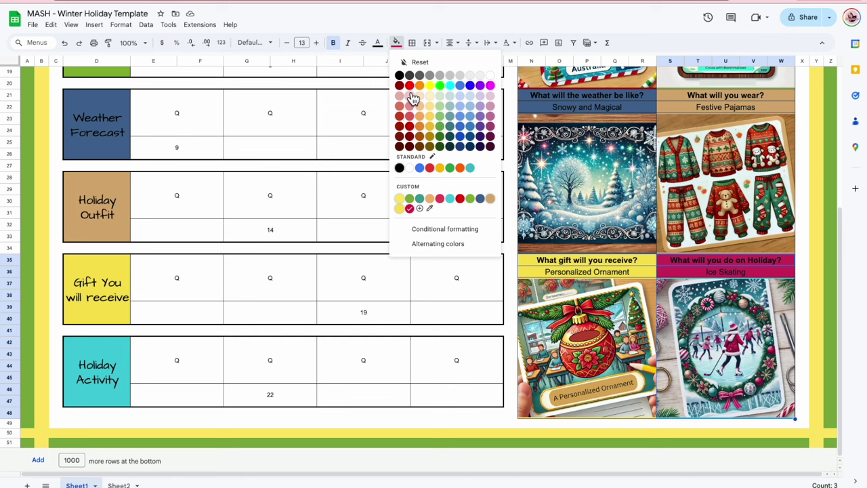
{"action": "left_click", "coordinate": [410, 211]}
{"action": "left_click", "coordinate": [642, 381]}
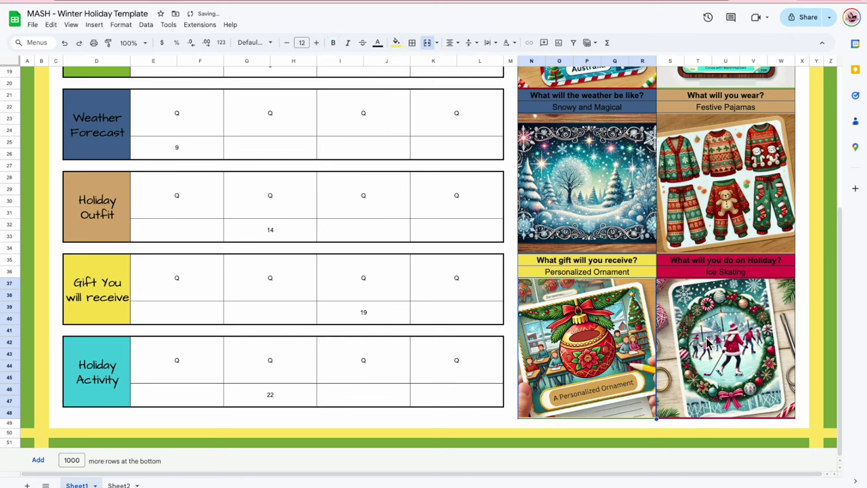
Fill the Holiday Activity category cell with the same custom crimson.
{"action": "left_click", "coordinate": [90, 393]}
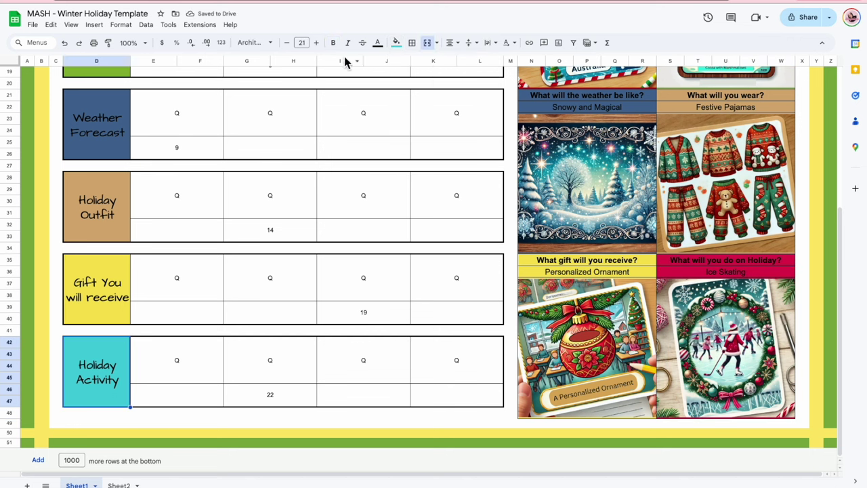
{"action": "left_click", "coordinate": [396, 42]}
{"action": "left_click", "coordinate": [409, 212]}
{"action": "left_click", "coordinate": [400, 232]}
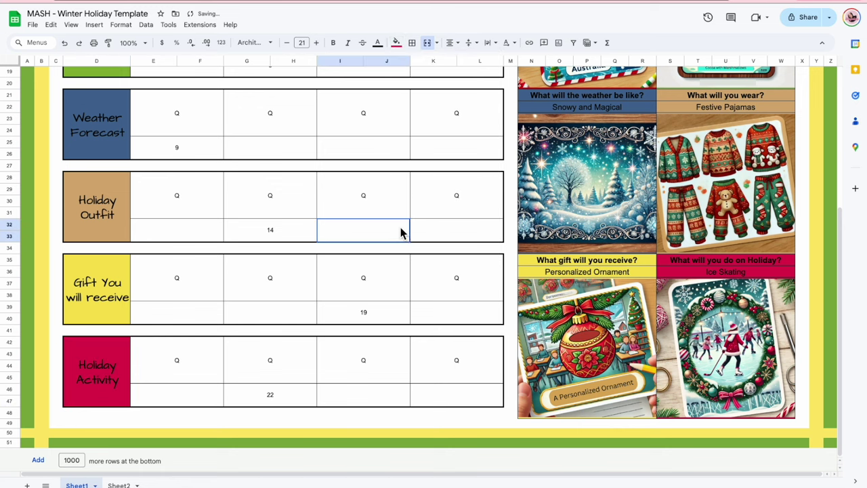
{"action": "scroll", "coordinate": [401, 232], "scroll_direction": "up", "scroll_amount": 5}
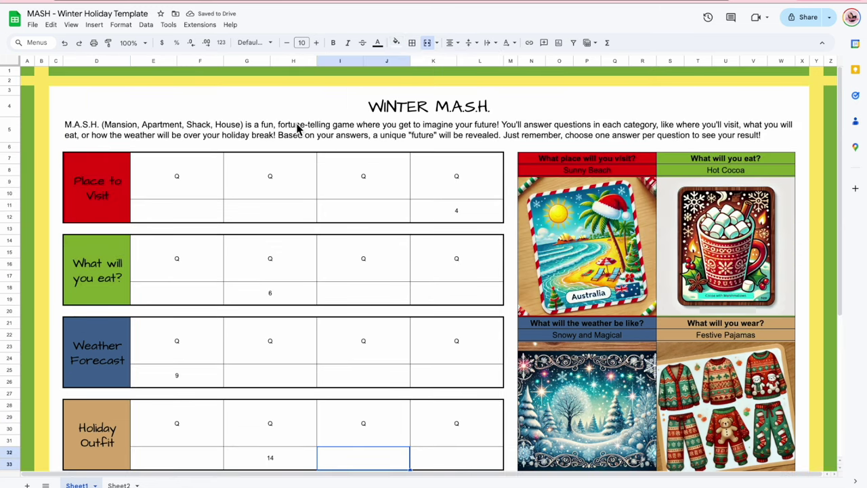
{"action": "scroll", "coordinate": [606, 296], "scroll_direction": "down", "scroll_amount": 6}
{"action": "scroll", "coordinate": [606, 296], "scroll_direction": "up", "scroll_amount": 6}
{"action": "left_click_drag", "start_coordinate": [539, 61], "coordinate": [794, 76]}
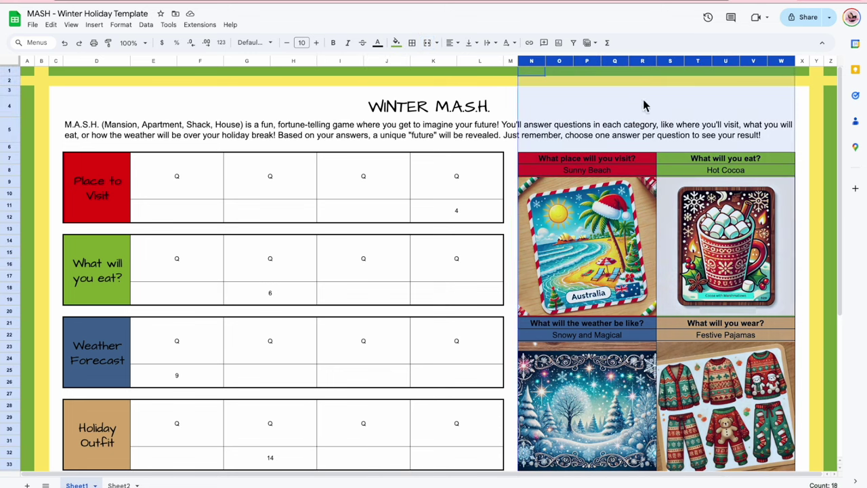
{"action": "left_click", "coordinate": [629, 241]}
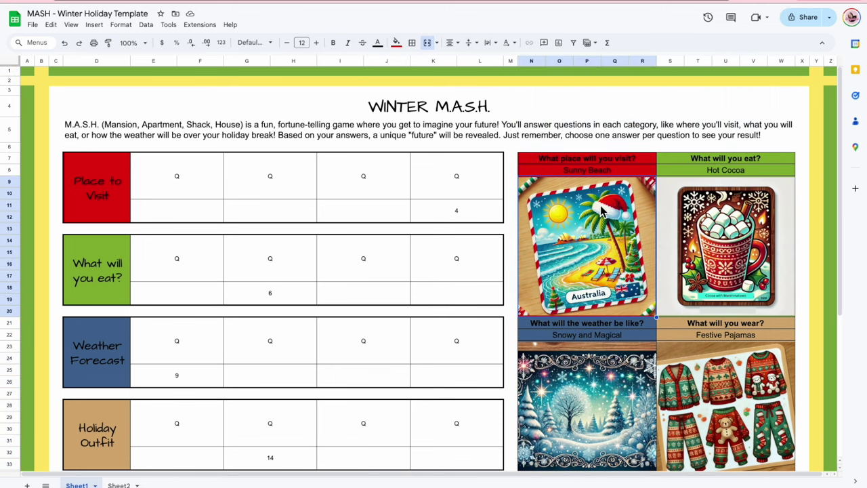
{"action": "left_click", "coordinate": [566, 138]}
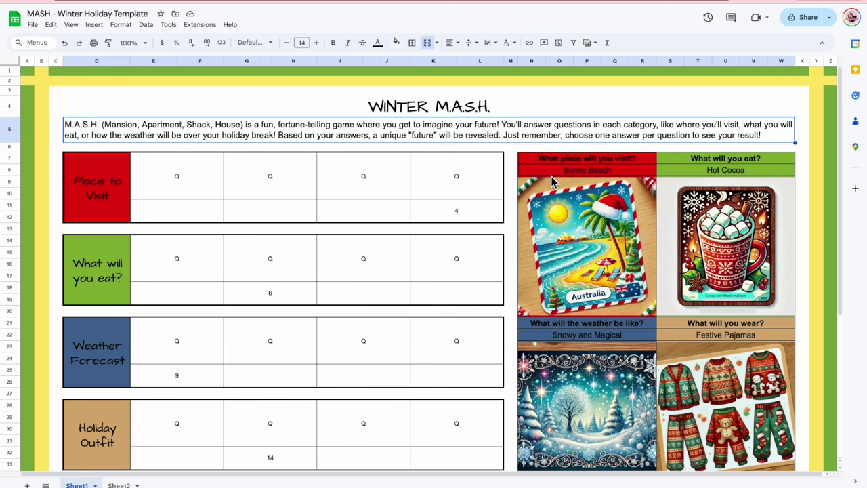
{"action": "left_click", "coordinate": [551, 182]}
{"action": "left_click_drag", "start_coordinate": [531, 63], "coordinate": [782, 89]}
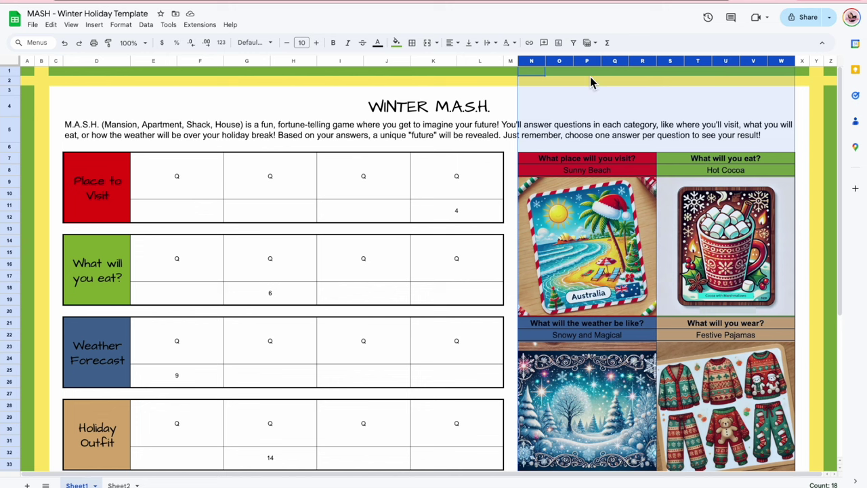
{"action": "left_click", "coordinate": [702, 220]}
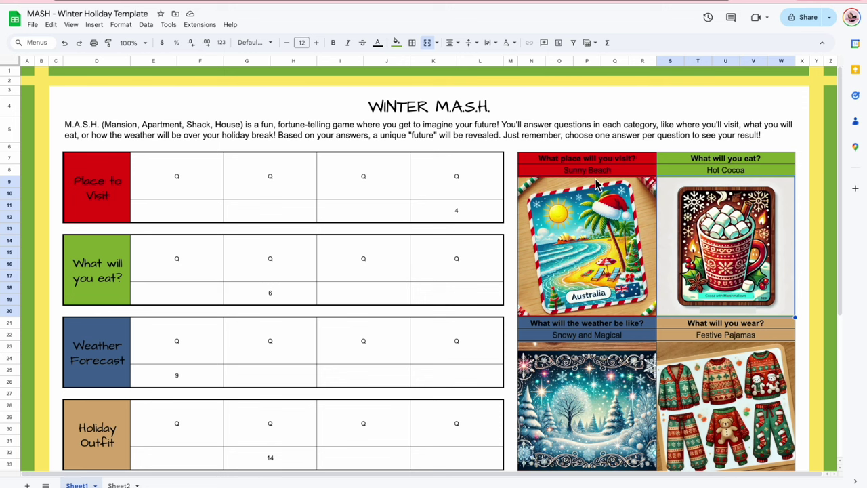
Resize columns N through W together to a slightly larger equal width so the result pictures get wider.
{"action": "left_click_drag", "start_coordinate": [528, 63], "coordinate": [793, 64]}
{"action": "right_click", "coordinate": [724, 63]}
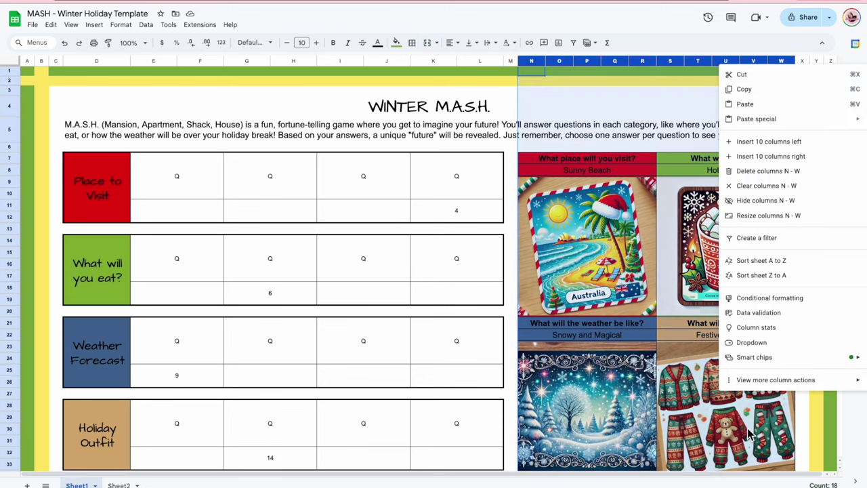
{"action": "left_click", "coordinate": [779, 216]}
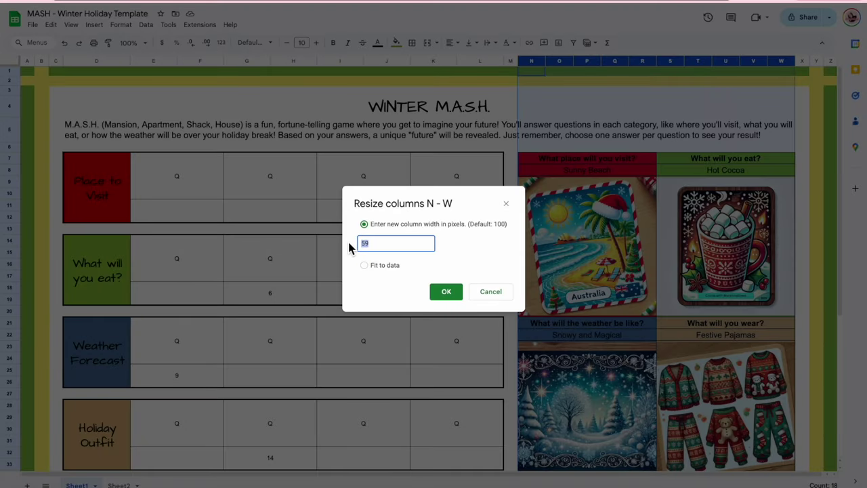
{"action": "left_click", "coordinate": [439, 293]}
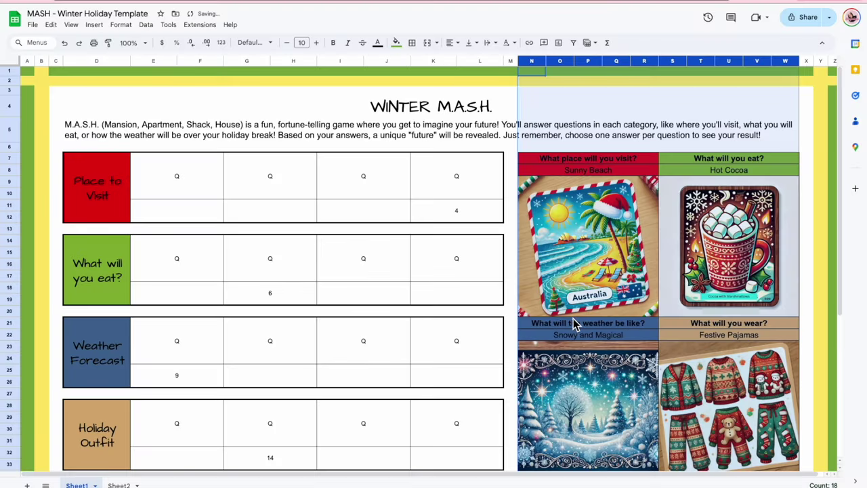
{"action": "left_click", "coordinate": [741, 358]}
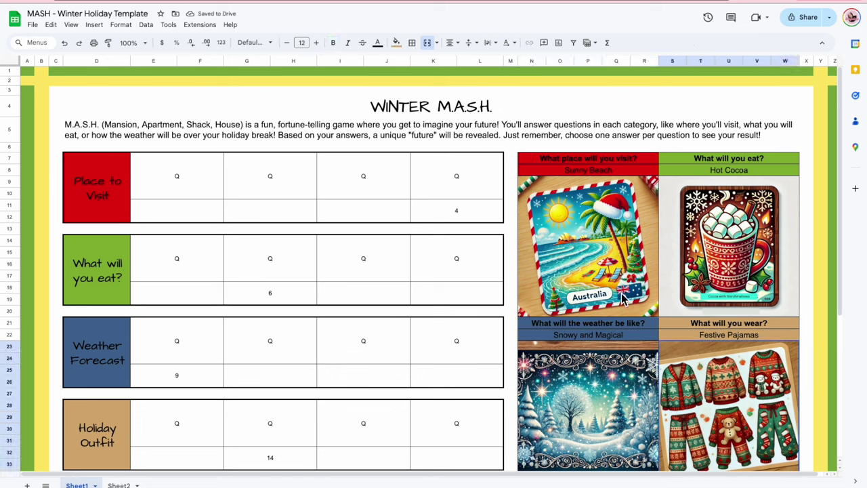
Fill the outer border, rows 1 and 51 with columns A and Z, with the custom red of the Place to Visit category.
{"action": "left_click", "coordinate": [17, 71]}
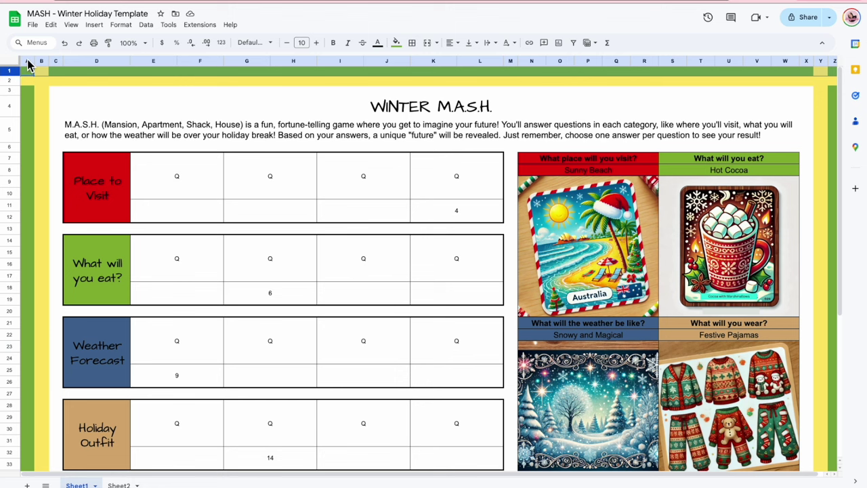
{"action": "left_click", "coordinate": [27, 62]}
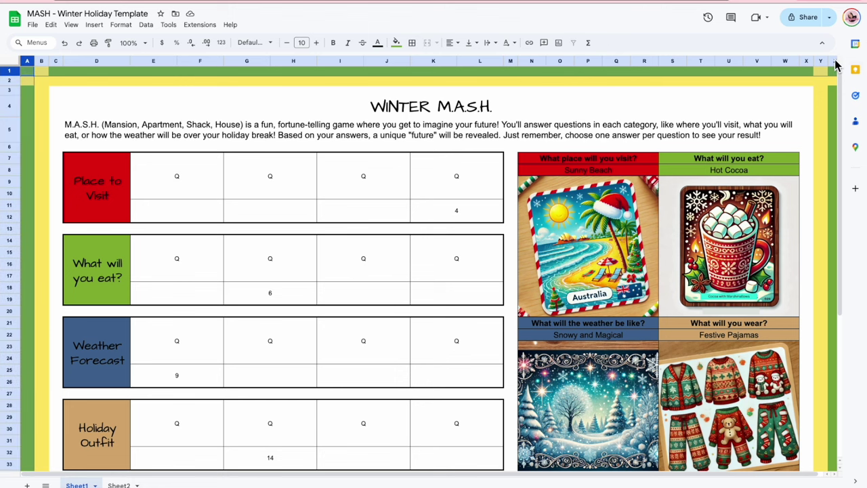
{"action": "scroll", "coordinate": [153, 418], "scroll_direction": "down", "scroll_amount": 5}
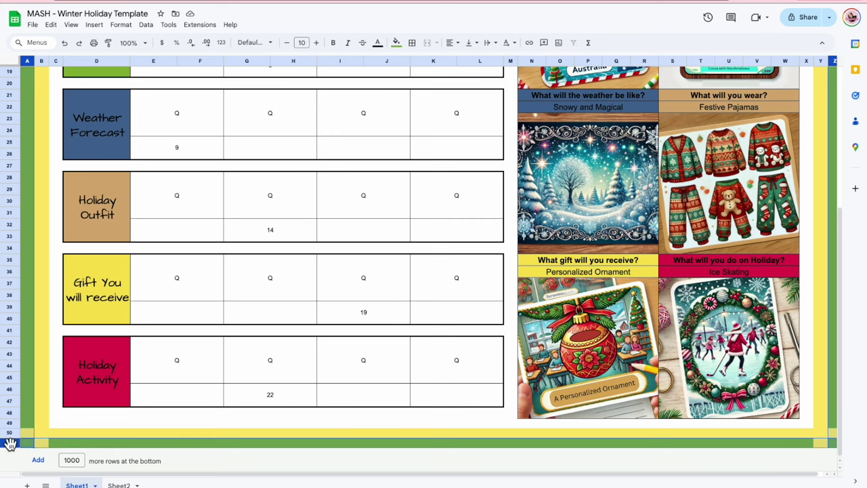
{"action": "scroll", "coordinate": [197, 371], "scroll_direction": "up", "scroll_amount": 5}
{"action": "left_click", "coordinate": [396, 42]}
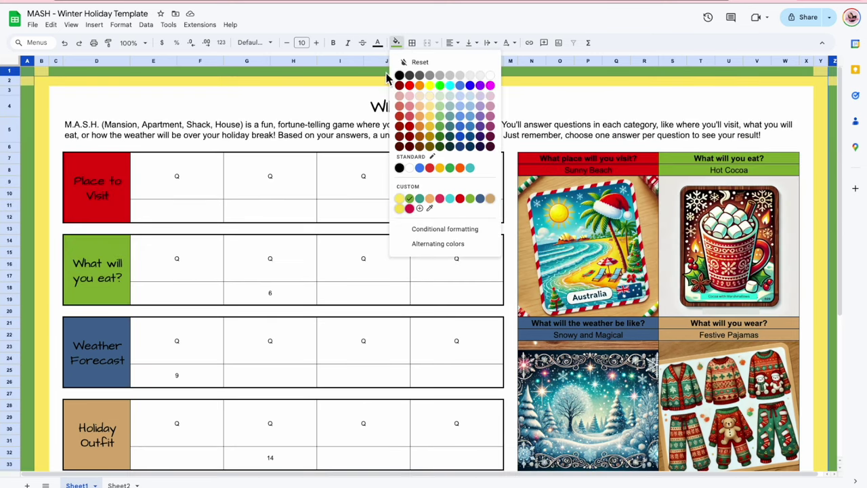
{"action": "left_click", "coordinate": [461, 199]}
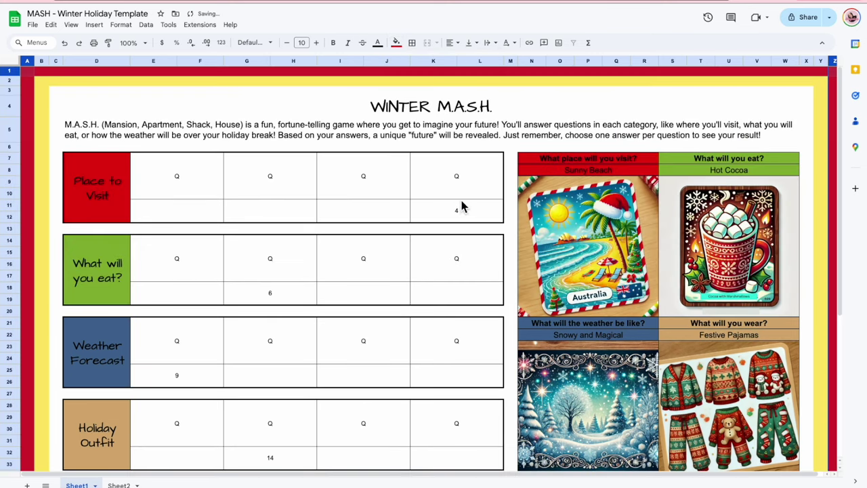
{"action": "left_click", "coordinate": [364, 248]}
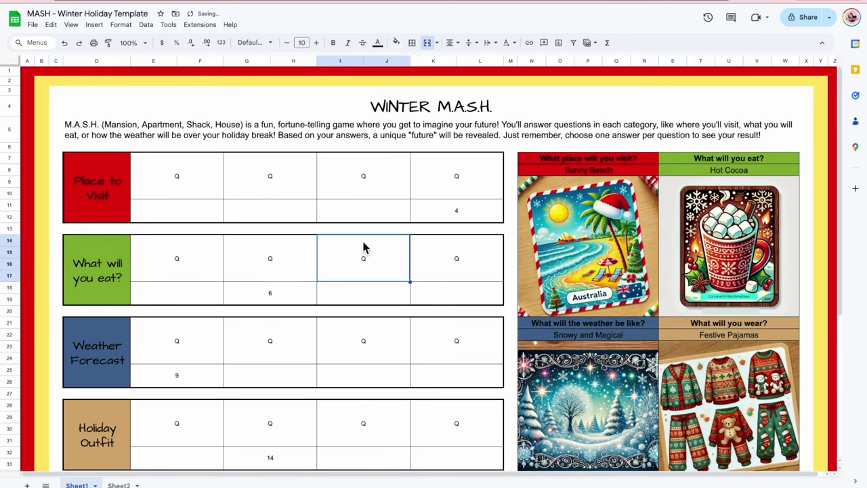
Fill the inner border, rows 2 and 50 with columns B and Y, with the custom green of the "What will you eat?" category.
{"action": "left_click", "coordinate": [40, 61]}
{"action": "left_click", "coordinate": [13, 80]}
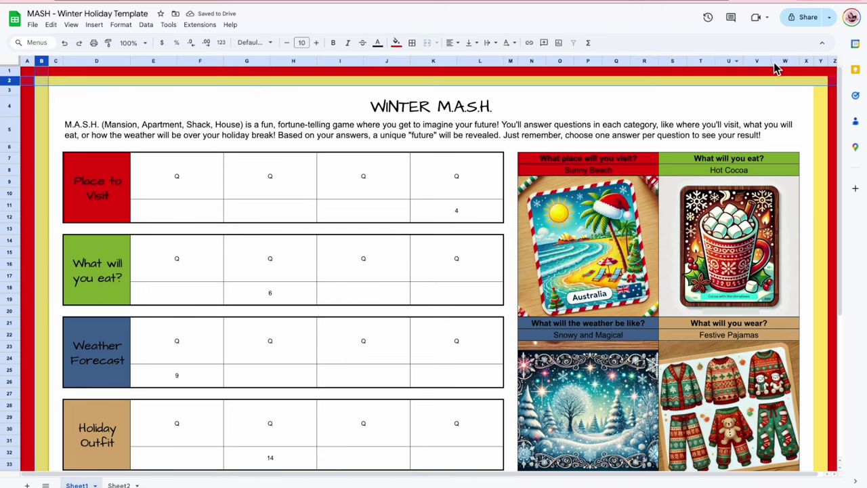
{"action": "left_click", "coordinate": [820, 61], "text": "ctrl"}
{"action": "scroll", "coordinate": [435, 264], "scroll_direction": "down", "scroll_amount": 5}
{"action": "left_click", "coordinate": [8, 439], "text": "ctrl"}
{"action": "scroll", "coordinate": [428, 277], "scroll_direction": "up", "scroll_amount": 5}
{"action": "left_click", "coordinate": [396, 43]}
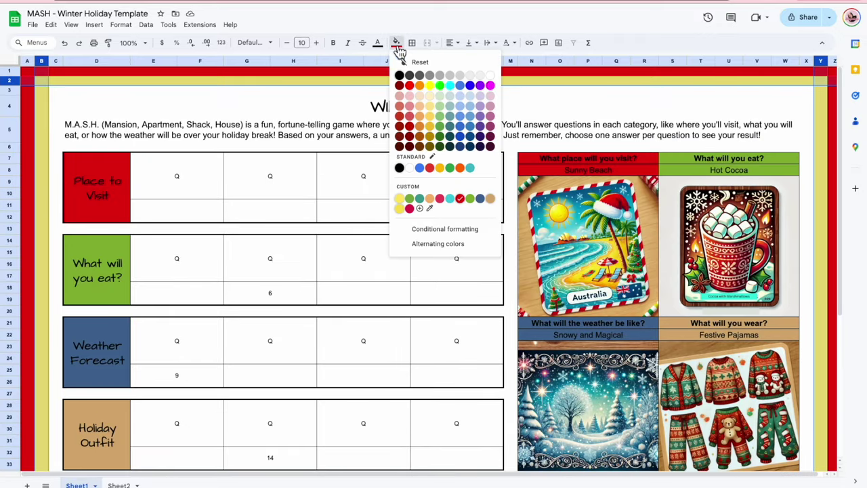
{"action": "left_click", "coordinate": [472, 202]}
{"action": "left_click", "coordinate": [414, 278]}
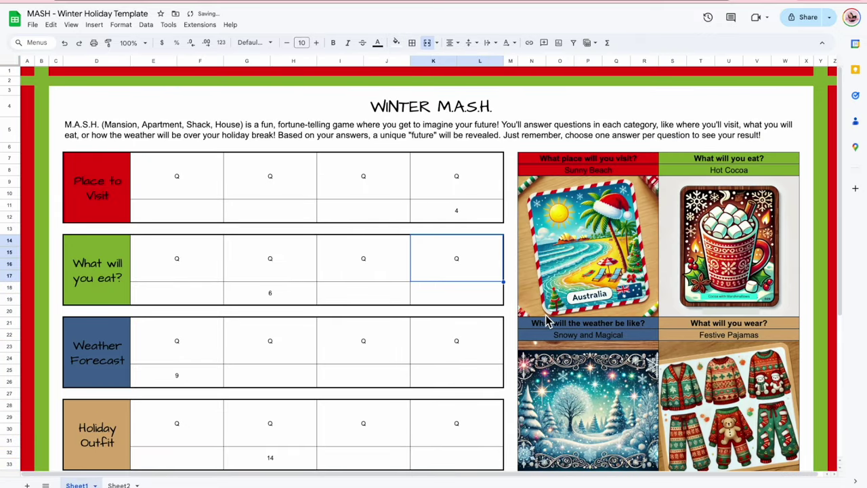
{"action": "scroll", "coordinate": [705, 313], "scroll_direction": "down", "scroll_amount": 1}
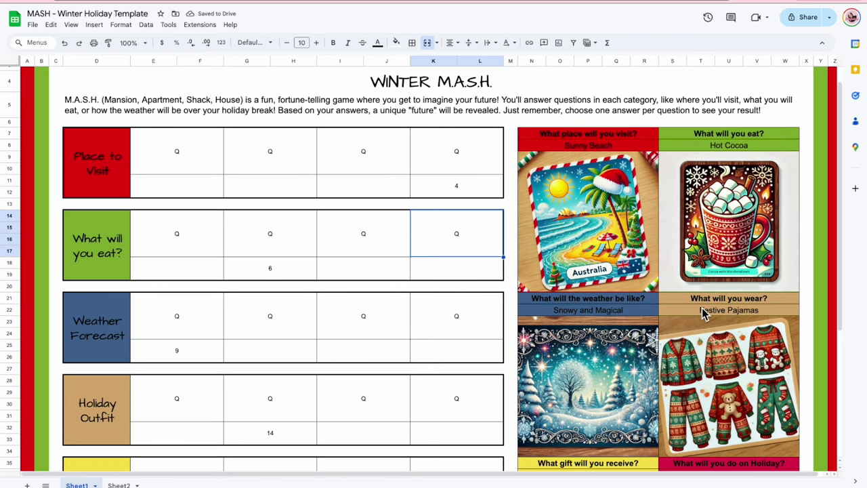
Fill the "What will the weather be like?" result block and the Weather Forecast category cell with dark green 2.
{"action": "scroll", "coordinate": [308, 203], "scroll_direction": "up", "scroll_amount": 1}
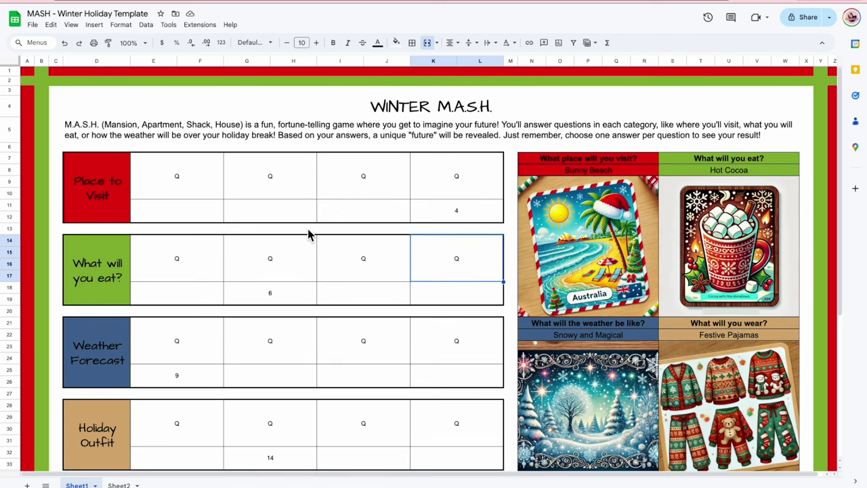
{"action": "scroll", "coordinate": [764, 315], "scroll_direction": "down", "scroll_amount": 9}
{"action": "scroll", "coordinate": [763, 315], "scroll_direction": "up", "scroll_amount": 9}
{"action": "left_click", "coordinate": [124, 331]}
{"action": "left_click_drag", "start_coordinate": [641, 328], "coordinate": [622, 399]}
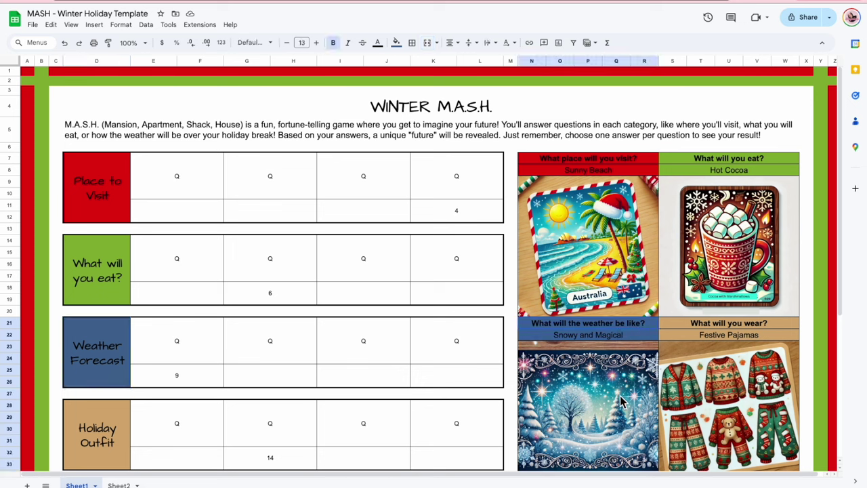
{"action": "left_click", "coordinate": [397, 42]}
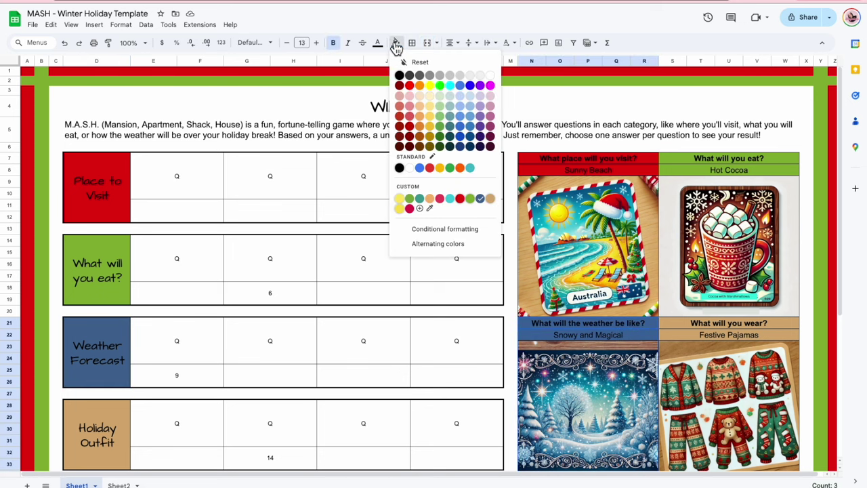
{"action": "left_click", "coordinate": [440, 138]}
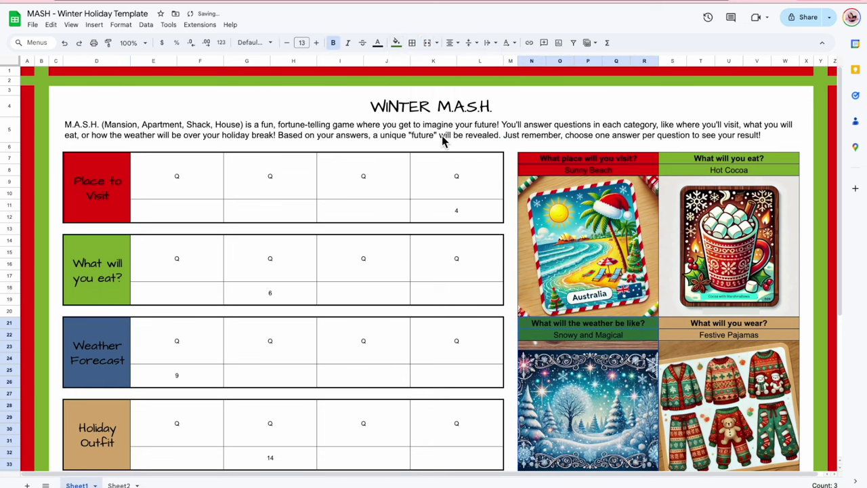
{"action": "left_click", "coordinate": [99, 342]}
{"action": "left_click", "coordinate": [396, 43]}
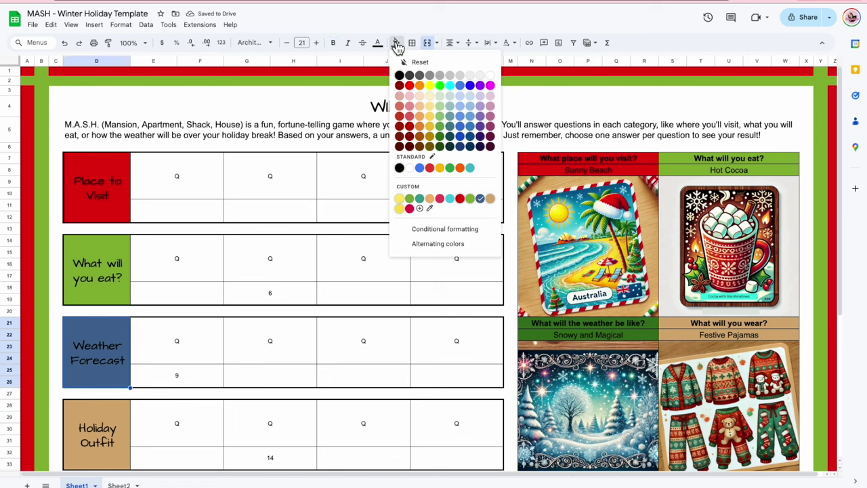
{"action": "left_click", "coordinate": [441, 137]}
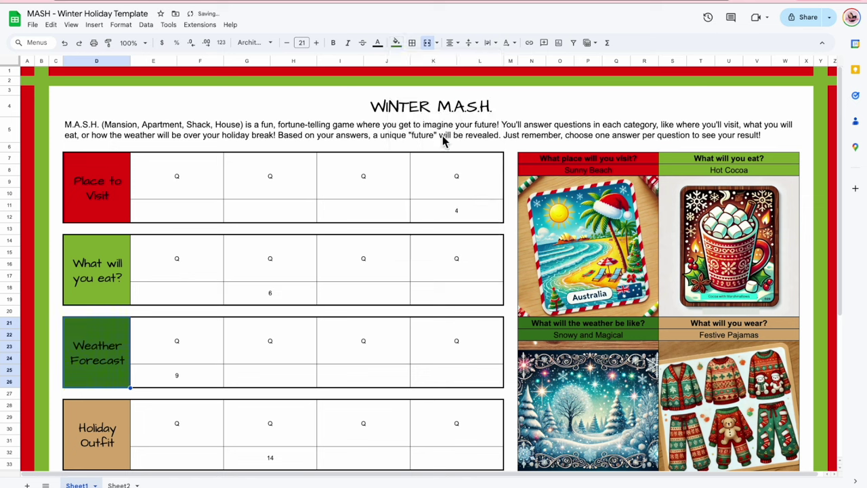
Fill the "What will you wear?" result block with the custom red of the Place to Visit category.
{"action": "left_click", "coordinate": [680, 328]}
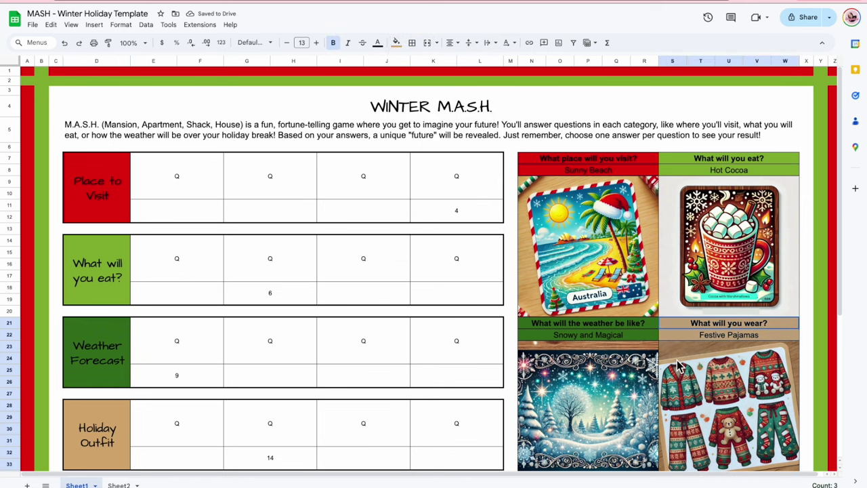
{"action": "left_click", "coordinate": [397, 43]}
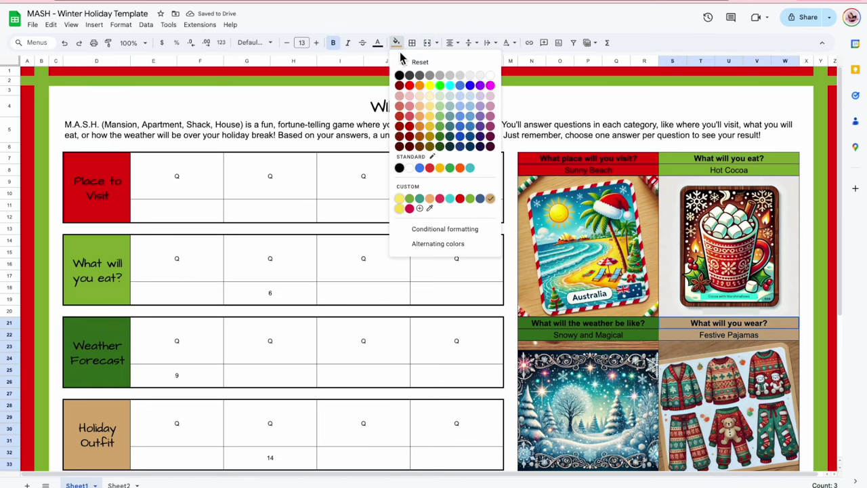
{"action": "left_click", "coordinate": [460, 199]}
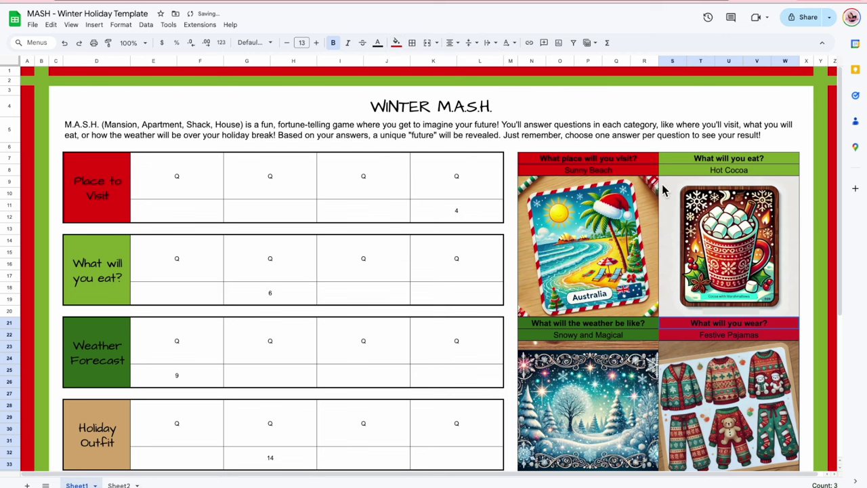
{"action": "left_click", "coordinate": [670, 421]}
Fill the "What will you wear?" result block and the Holiday Outfit category cell with the custom crimson.
{"action": "scroll", "coordinate": [800, 282], "scroll_direction": "down", "scroll_amount": 1}
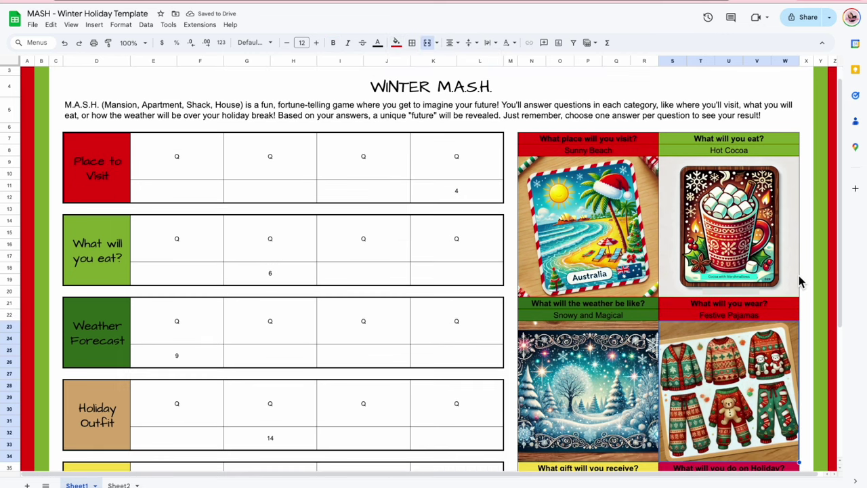
{"action": "left_click", "coordinate": [699, 309]}
{"action": "left_click", "coordinate": [396, 43]}
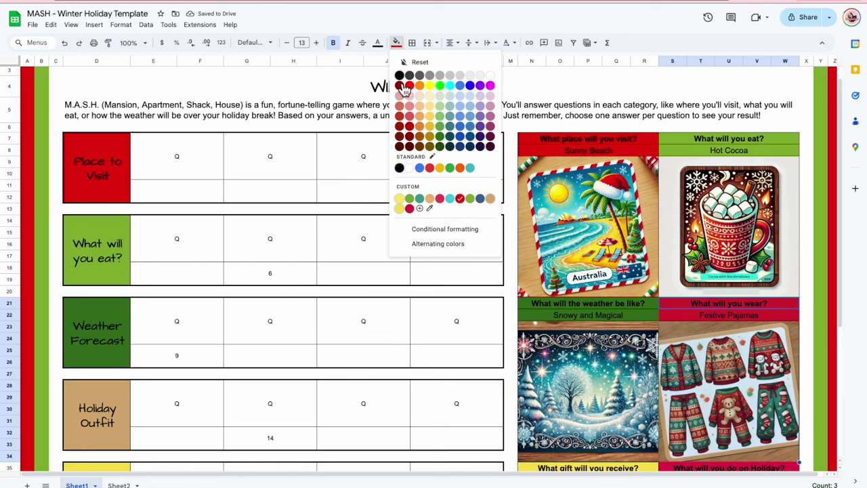
{"action": "left_click", "coordinate": [408, 210]}
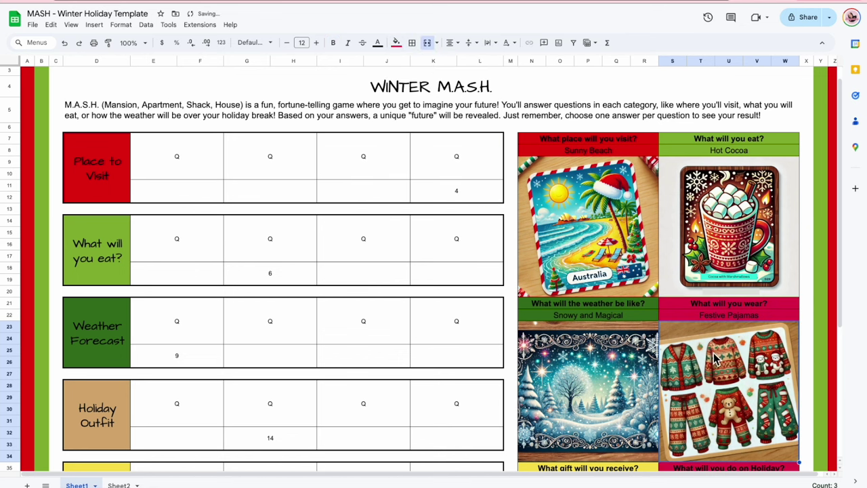
{"action": "left_click", "coordinate": [98, 419]}
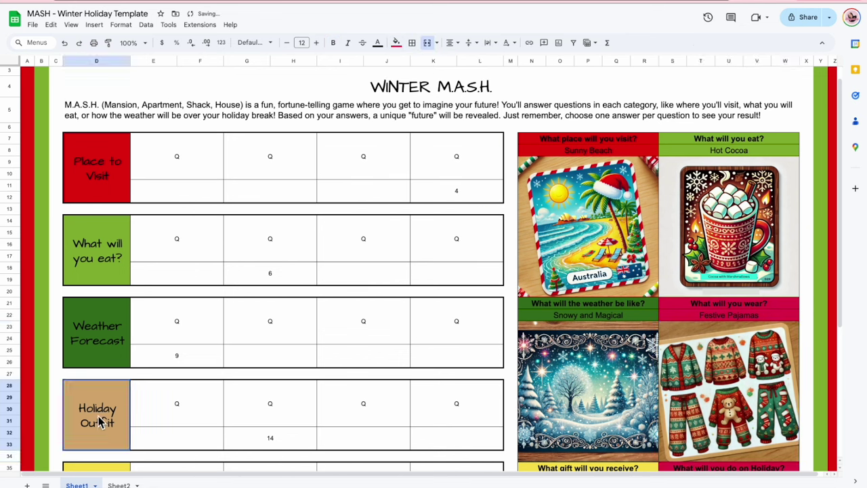
{"action": "left_click", "coordinate": [396, 42]}
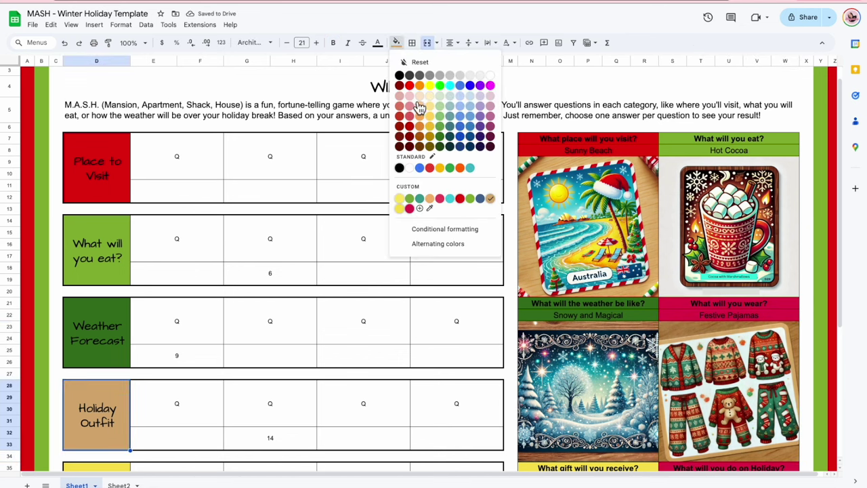
{"action": "left_click", "coordinate": [409, 208]}
Fill the "What gift will you receive?" result block with the custom red of the Place to Visit category.
{"action": "scroll", "coordinate": [745, 170], "scroll_direction": "down", "scroll_amount": 2}
{"action": "scroll", "coordinate": [745, 170], "scroll_direction": "down", "scroll_amount": 1}
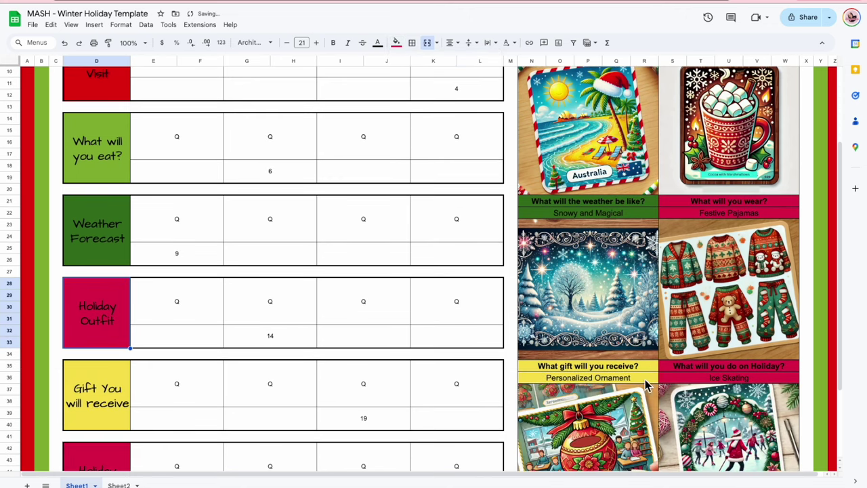
{"action": "scroll", "coordinate": [645, 385], "scroll_direction": "down", "scroll_amount": 2}
{"action": "scroll", "coordinate": [707, 235], "scroll_direction": "up", "scroll_amount": 3}
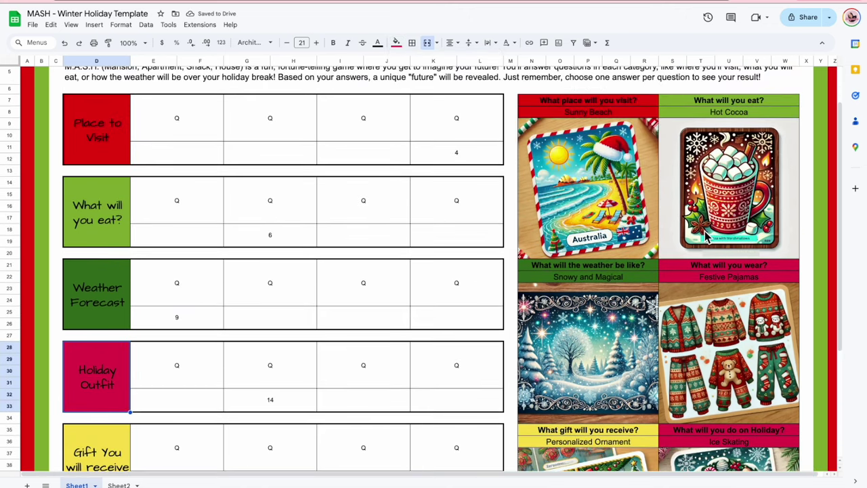
{"action": "scroll", "coordinate": [568, 344], "scroll_direction": "down", "scroll_amount": 4}
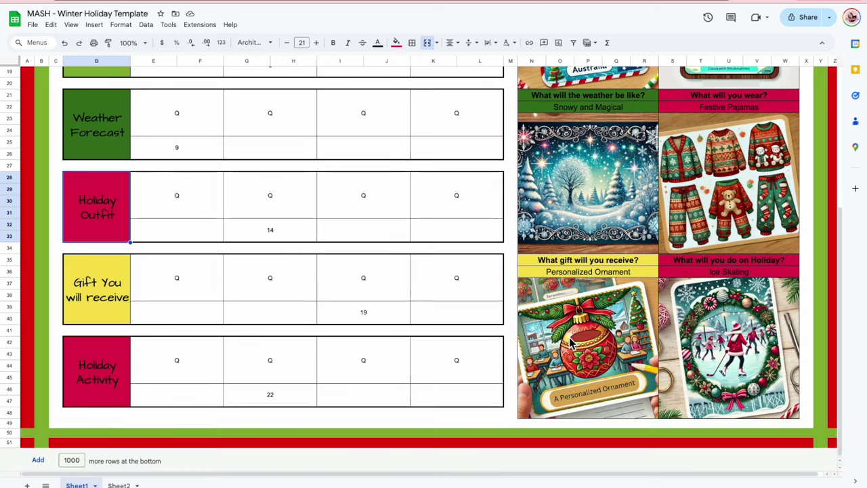
{"action": "left_click_drag", "start_coordinate": [645, 264], "coordinate": [629, 288]}
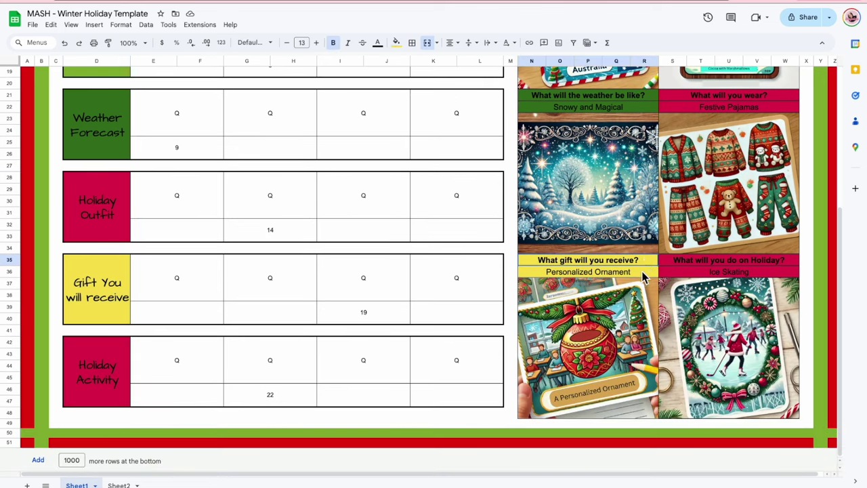
{"action": "scroll", "coordinate": [608, 202], "scroll_direction": "up", "scroll_amount": 4}
{"action": "scroll", "coordinate": [612, 377], "scroll_direction": "down", "scroll_amount": 3}
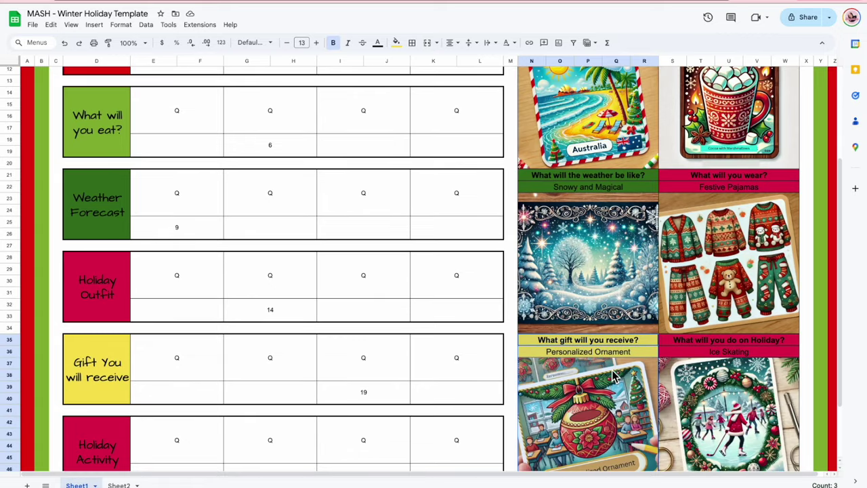
{"action": "left_click", "coordinate": [396, 43]}
{"action": "left_click", "coordinate": [459, 205]}
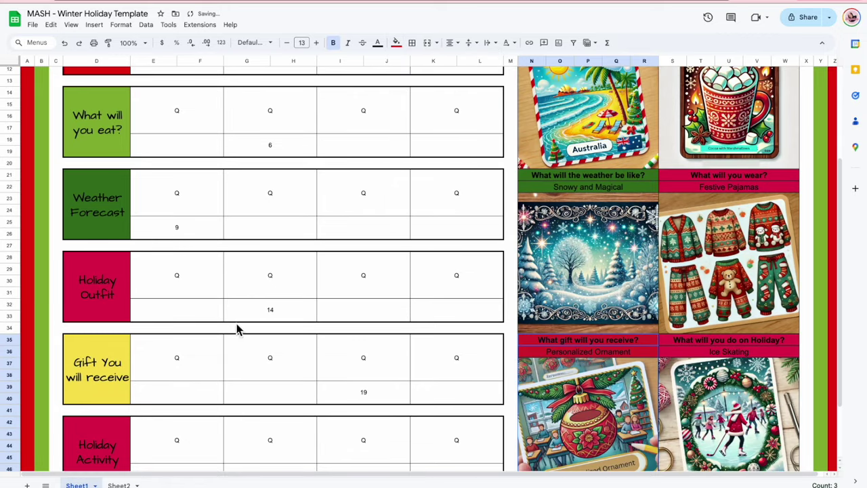
Fill the "Gift You will receive" category cell with the same custom red as its result block.
{"action": "left_click", "coordinate": [115, 360]}
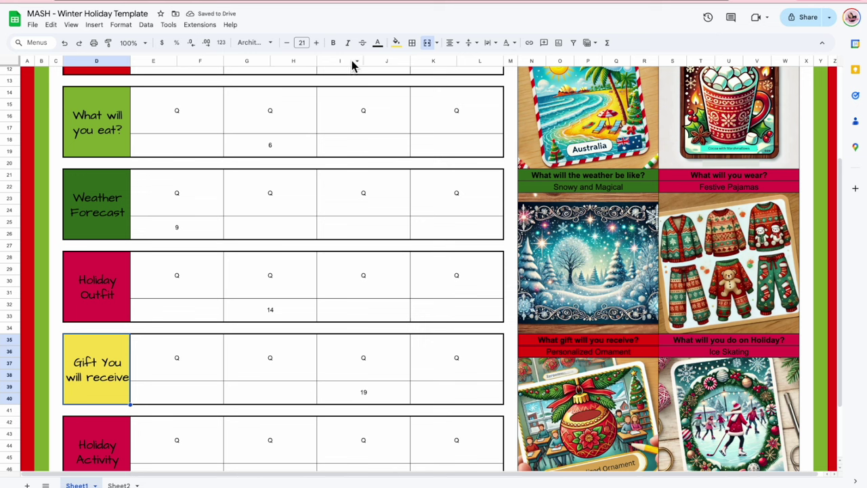
{"action": "left_click", "coordinate": [396, 43]}
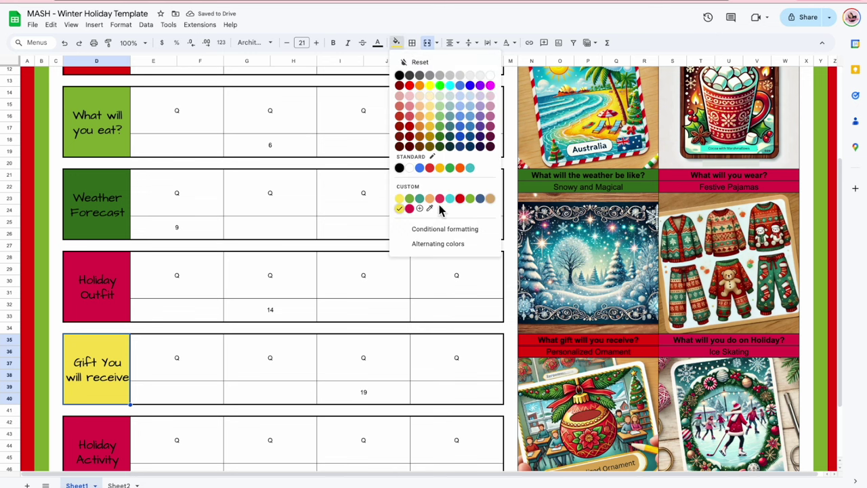
{"action": "left_click", "coordinate": [460, 200]}
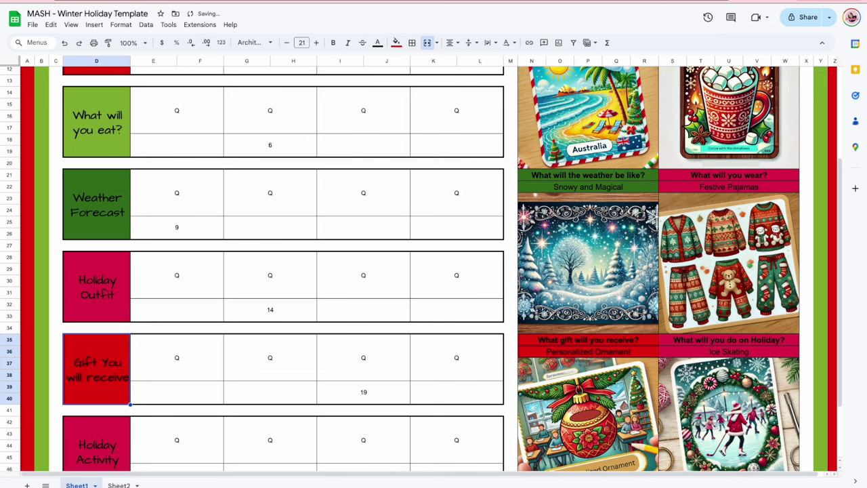
Fill the "What will you do on Holiday?" result block and the Holiday Activity category cell with the custom green of the border.
{"action": "left_click", "coordinate": [702, 341]}
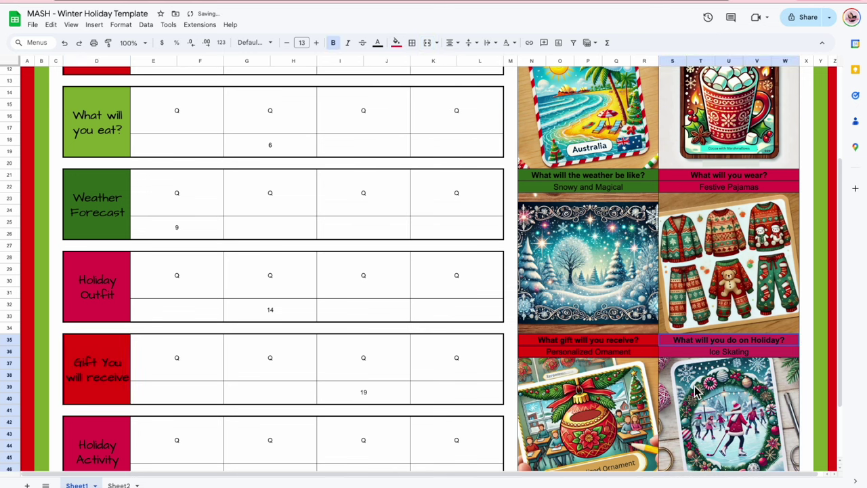
{"action": "left_click", "coordinate": [396, 43]}
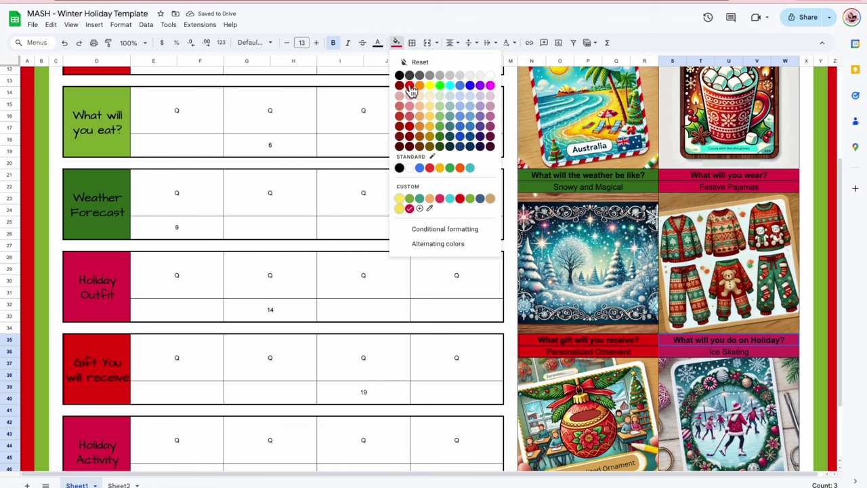
{"action": "left_click", "coordinate": [470, 199]}
{"action": "scroll", "coordinate": [582, 187], "scroll_direction": "down", "scroll_amount": 3}
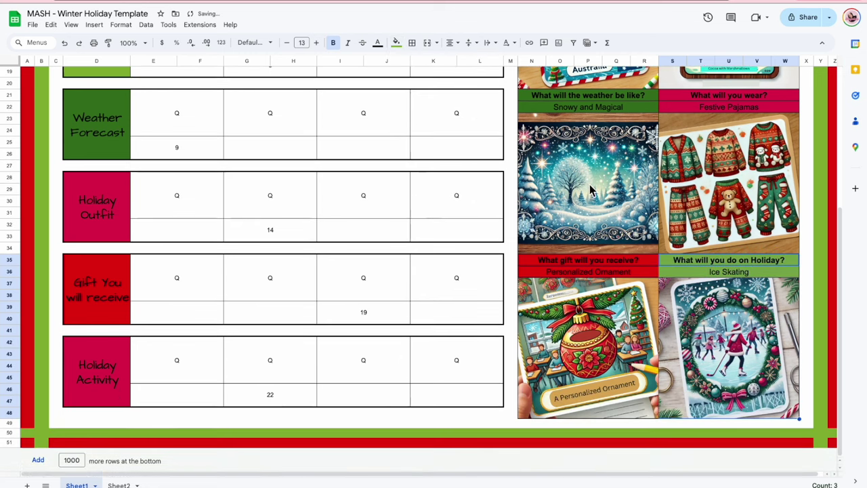
{"action": "left_click", "coordinate": [101, 362]}
{"action": "left_click", "coordinate": [396, 43]}
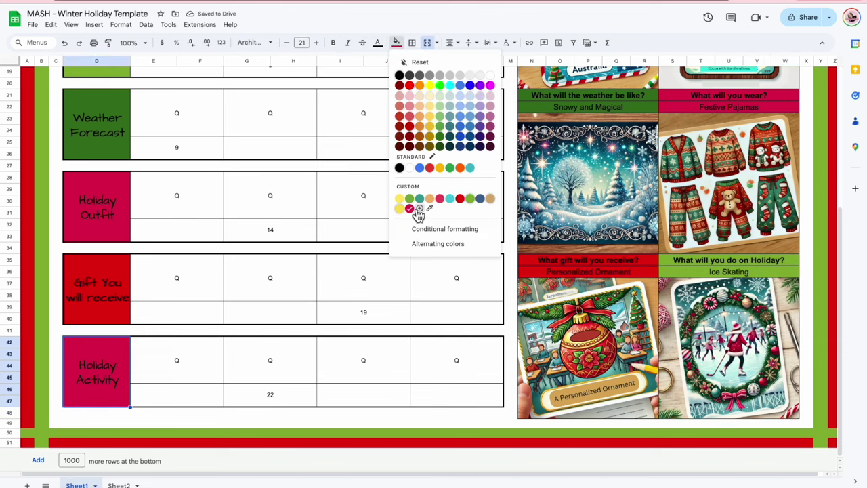
{"action": "left_click", "coordinate": [470, 200]}
{"action": "left_click", "coordinate": [220, 283]}
Review the color scheme of the category cells, result blocks and borders across the whole game sheet.
{"action": "scroll", "coordinate": [288, 240], "scroll_direction": "up", "scroll_amount": 10}
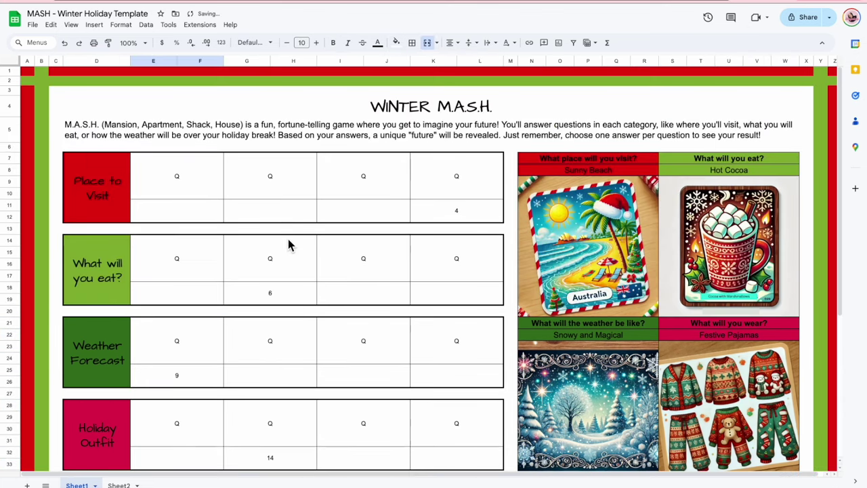
{"action": "scroll", "coordinate": [485, 189], "scroll_direction": "down", "scroll_amount": 10}
{"action": "scroll", "coordinate": [486, 190], "scroll_direction": "up", "scroll_amount": 5}
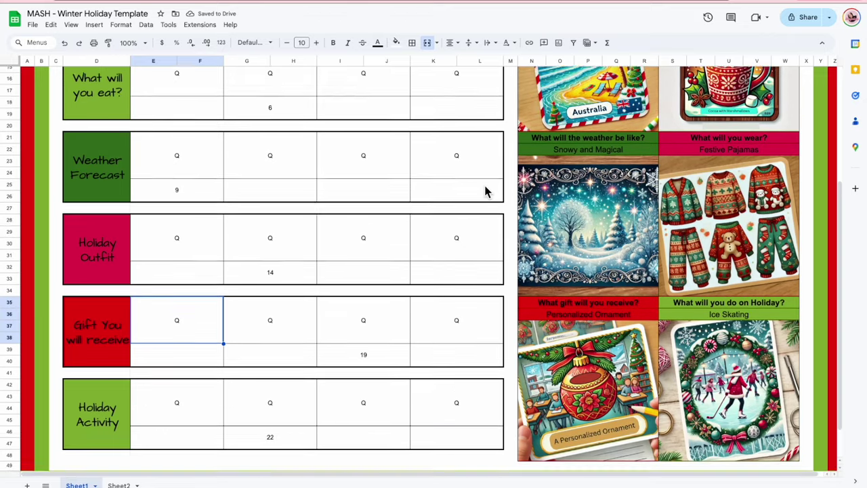
{"action": "scroll", "coordinate": [523, 188], "scroll_direction": "down", "scroll_amount": 5}
{"action": "scroll", "coordinate": [523, 187], "scroll_direction": "up", "scroll_amount": 5}
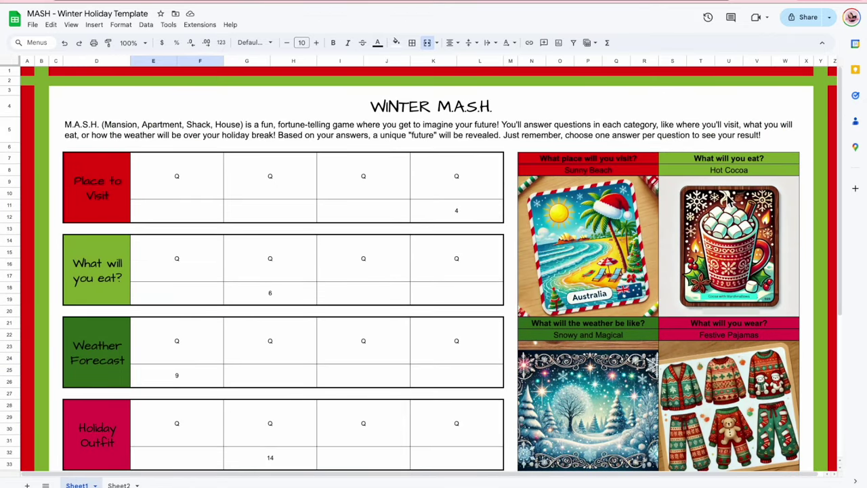
{"action": "scroll", "coordinate": [662, 266], "scroll_direction": "down", "scroll_amount": 5}
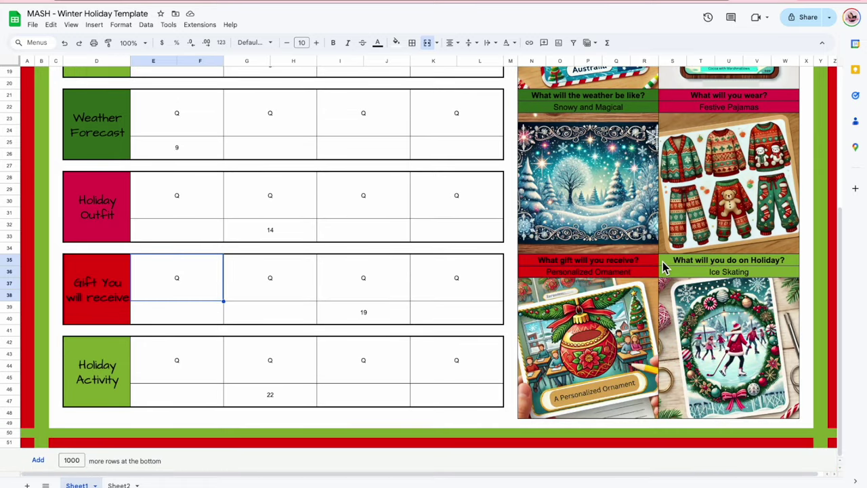
{"action": "scroll", "coordinate": [662, 266], "scroll_direction": "up", "scroll_amount": 5}
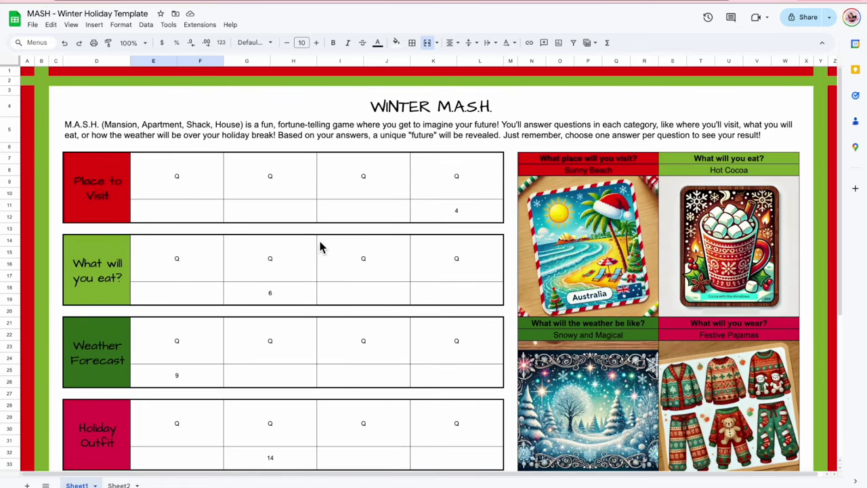
{"action": "scroll", "coordinate": [471, 267], "scroll_direction": "down", "scroll_amount": 5}
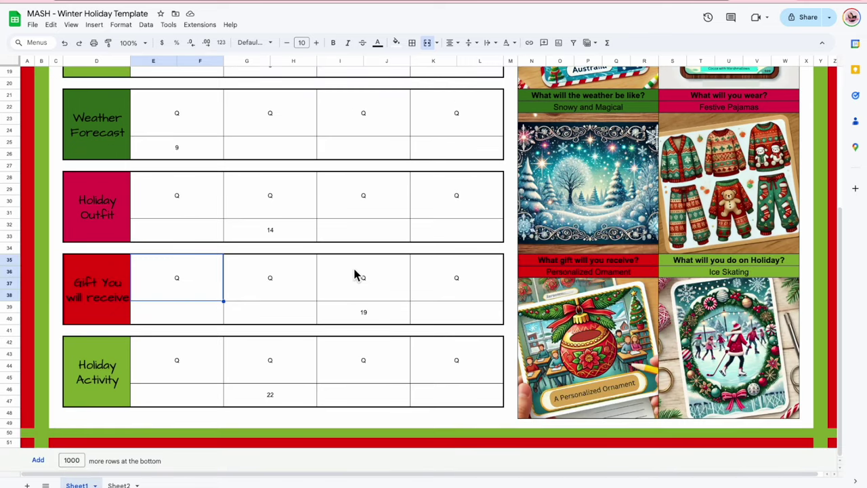
{"action": "scroll", "coordinate": [325, 315], "scroll_direction": "up", "scroll_amount": 5}
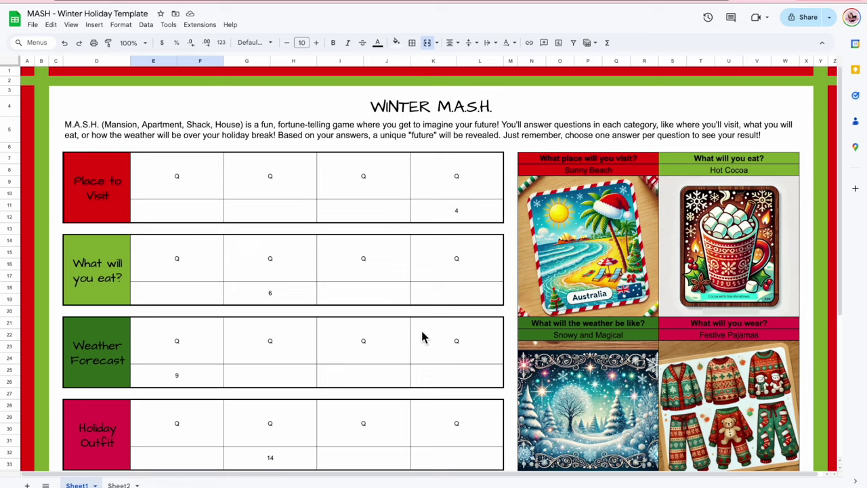
{"action": "scroll", "coordinate": [422, 339], "scroll_direction": "down", "scroll_amount": 5}
{"action": "scroll", "coordinate": [594, 249], "scroll_direction": "up", "scroll_amount": 5}
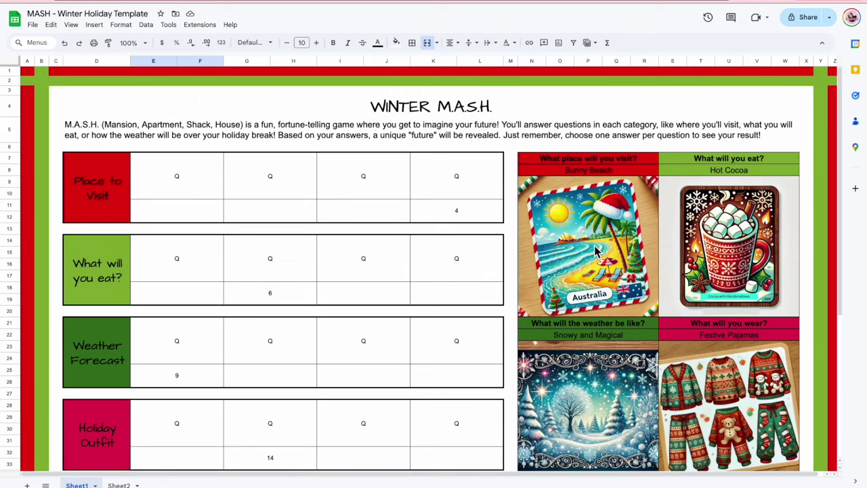